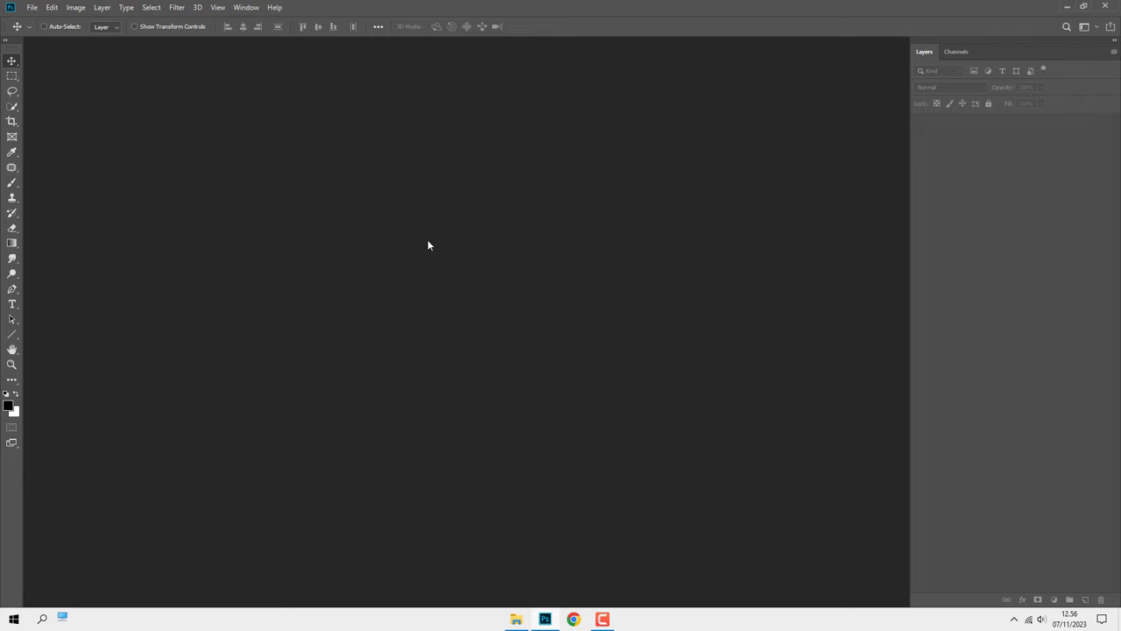
Create a new blank document from the 5000 × 3383 px recent preset
click(32, 7)
click(47, 24)
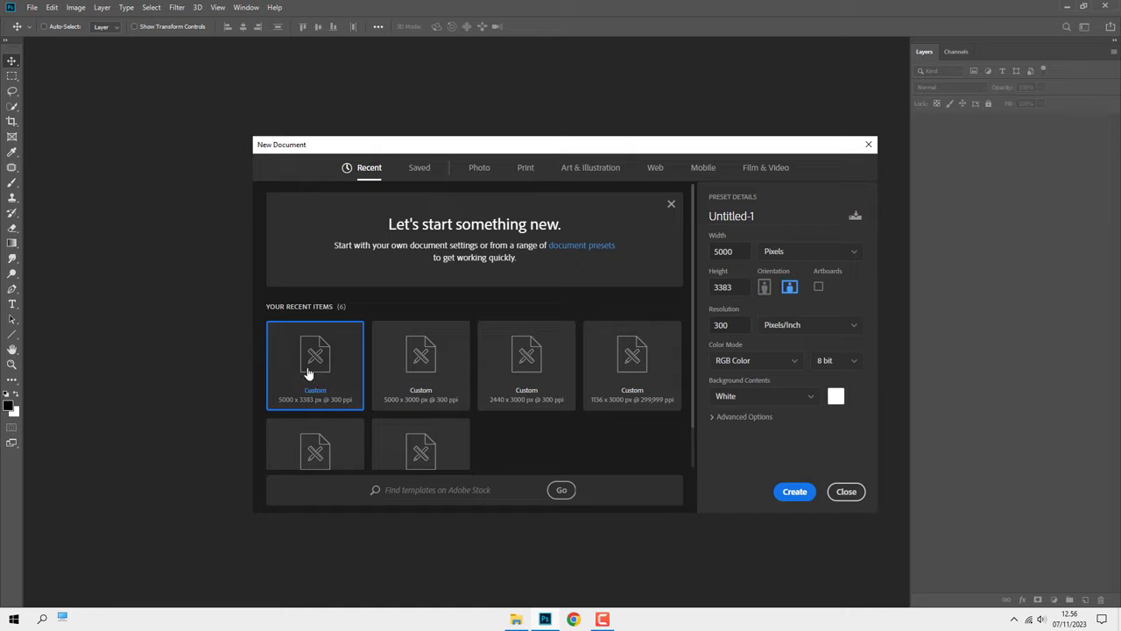
click(742, 284)
click(796, 493)
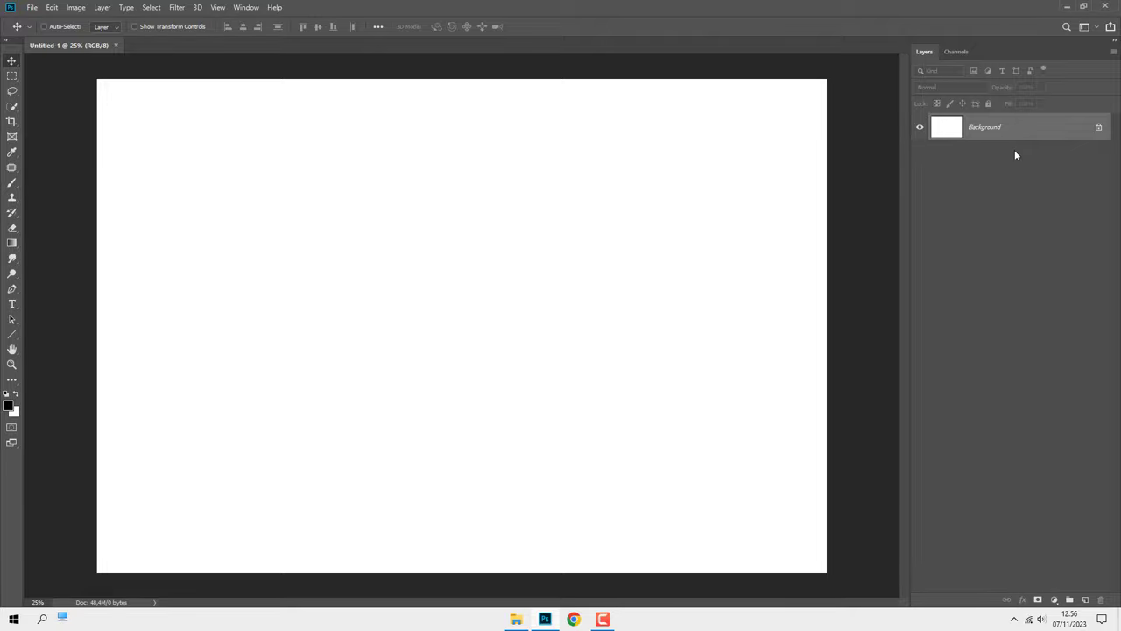
Add a Solid Color fill layer in dark grey 242424
click(1054, 599)
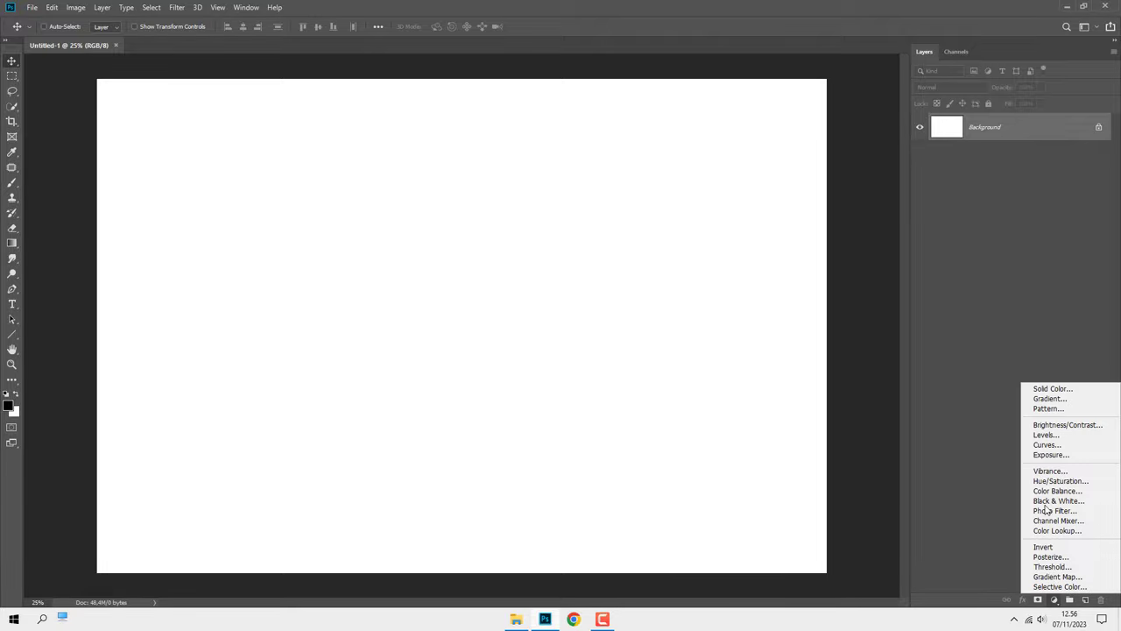
click(1042, 389)
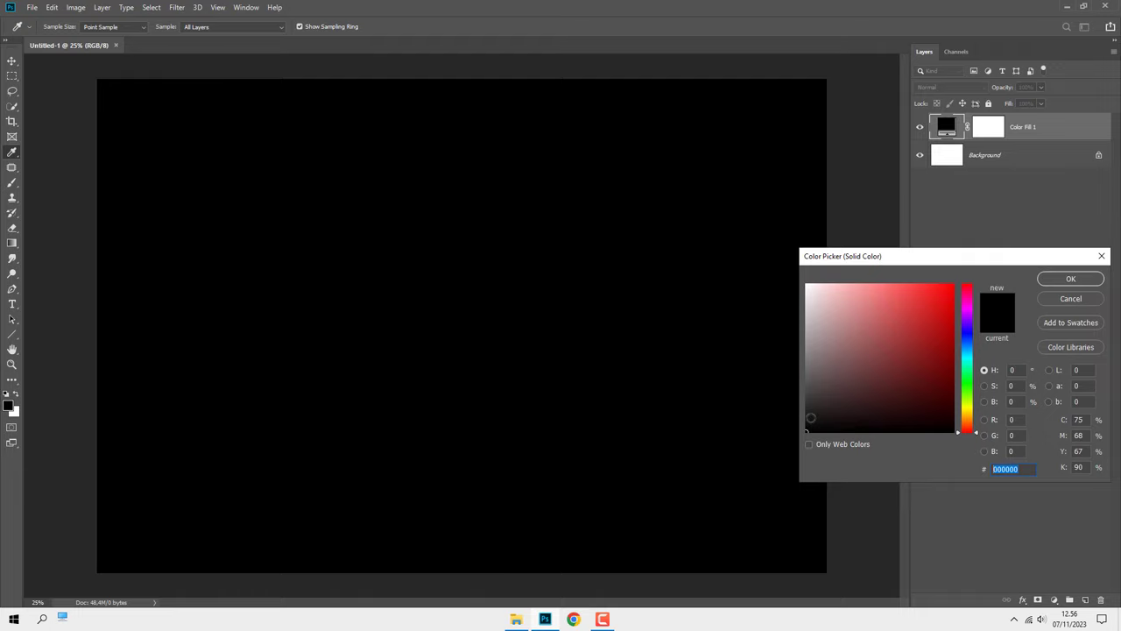
click(806, 408)
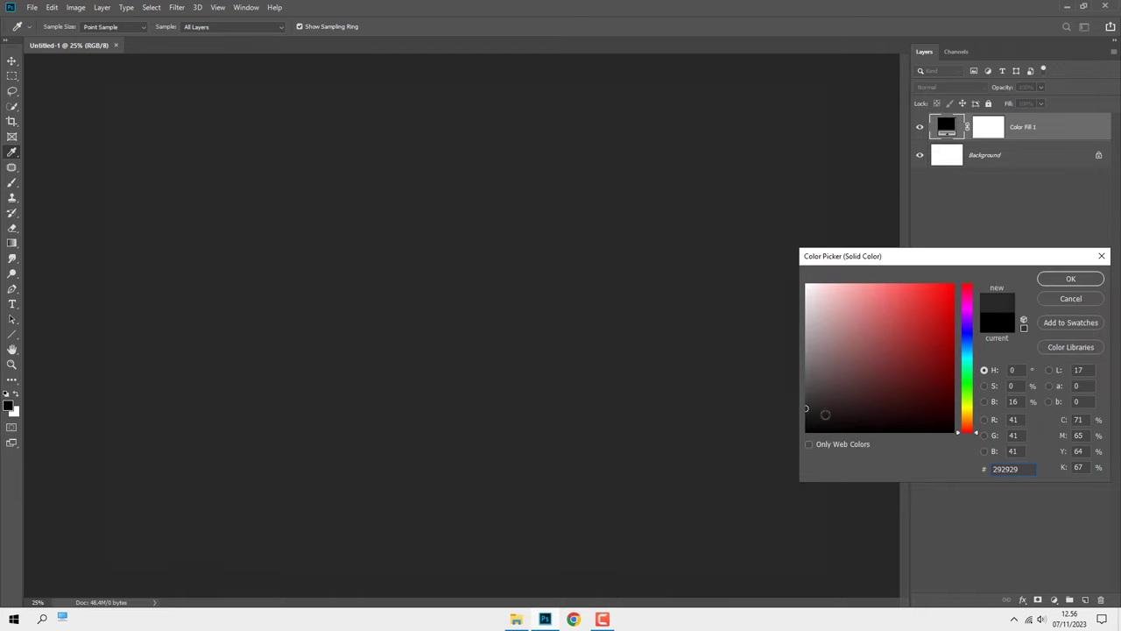
drag(1021, 467, 987, 471)
text(242424)
click(1069, 281)
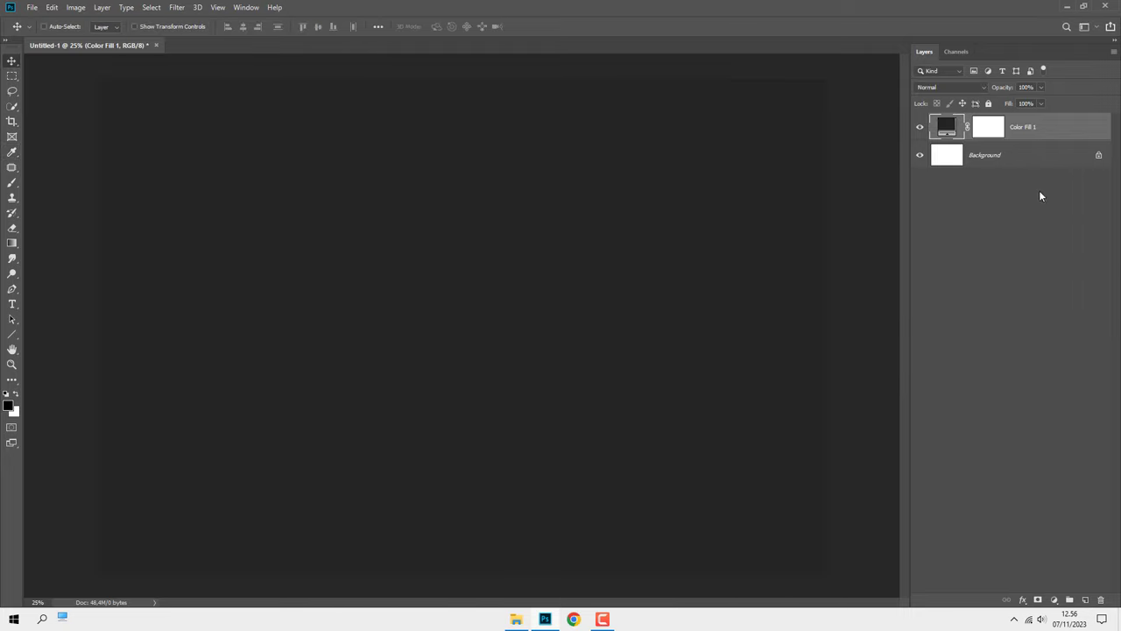
Place the misty field photo, stretched to both canvas side edges and squashed down from the top
click(516, 619)
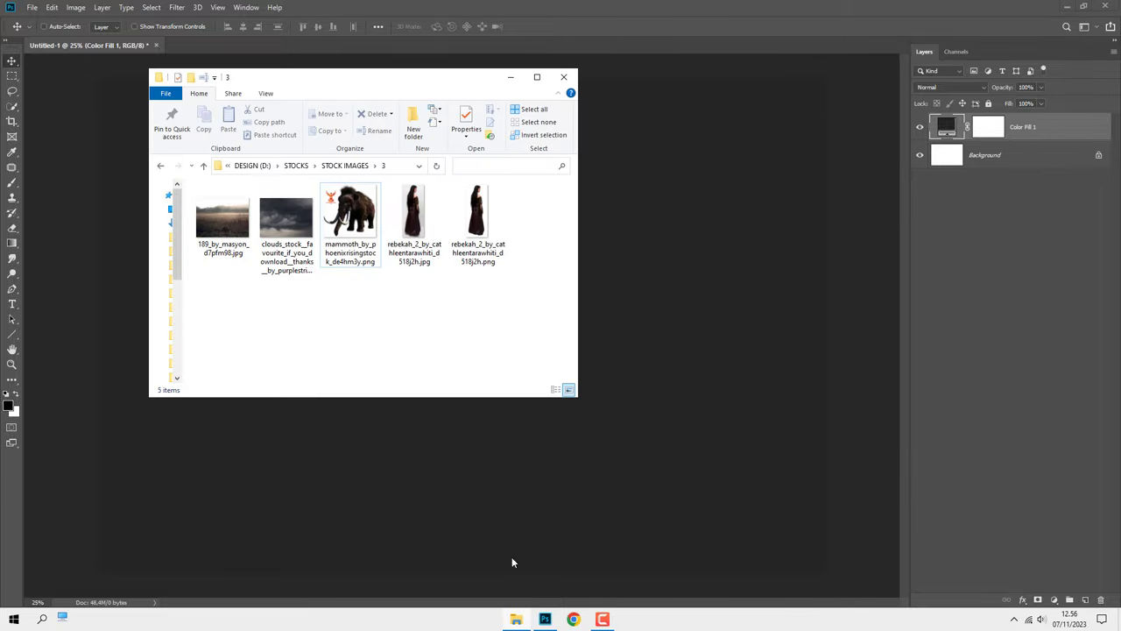
drag(223, 219, 351, 463)
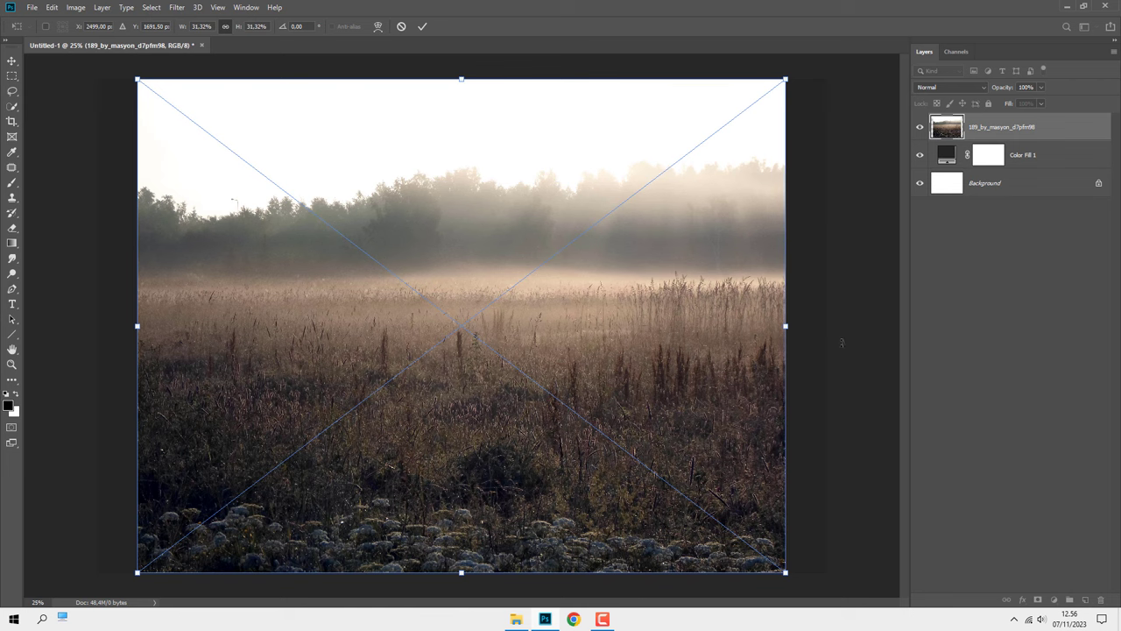
drag(789, 325, 827, 325)
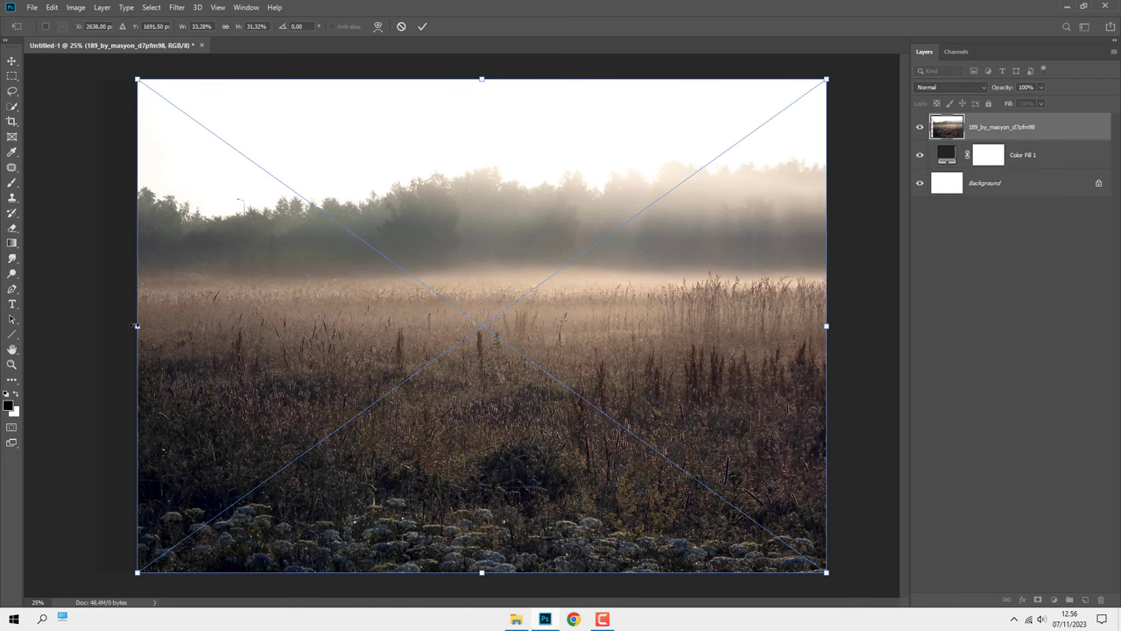
drag(136, 325, 96, 325)
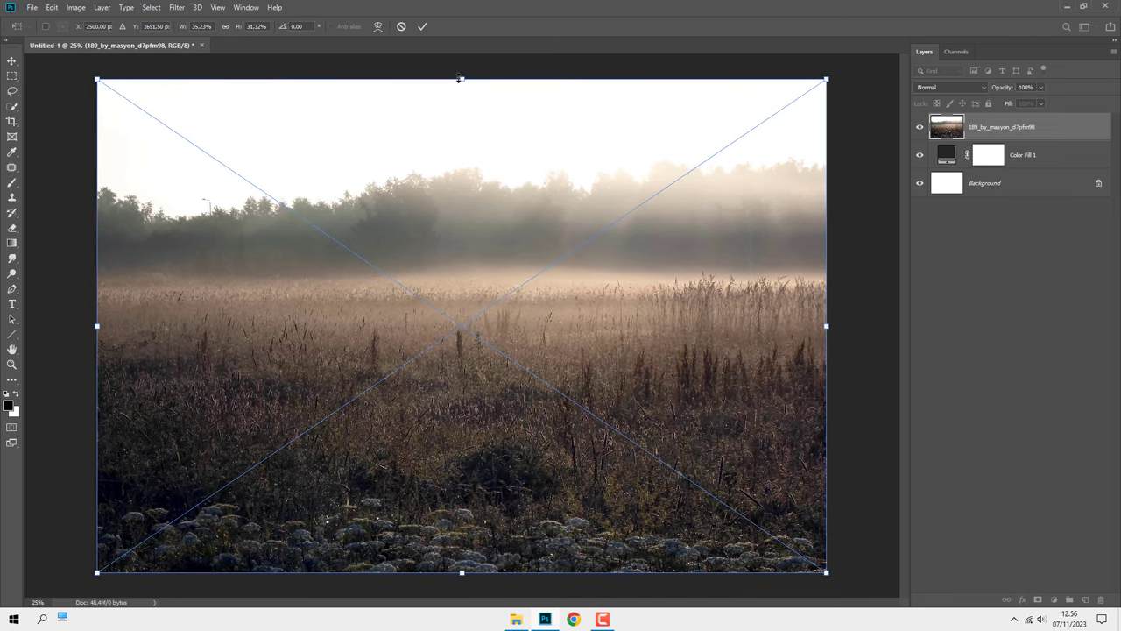
drag(459, 78, 458, 268)
key(Return)
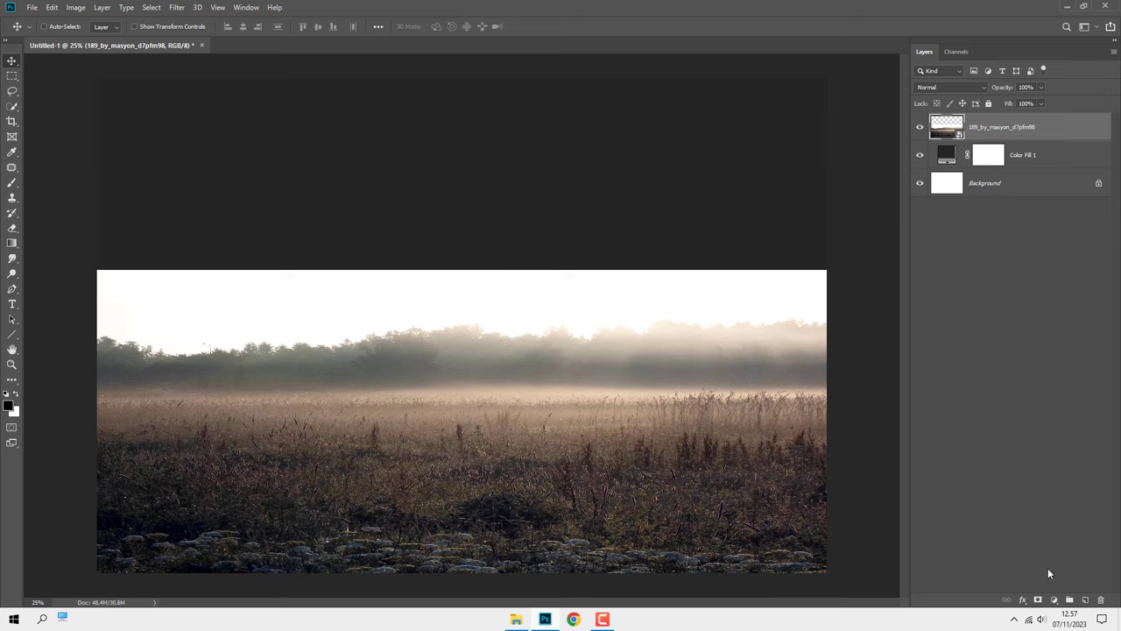
Add a layer mask to the field photo and set a linear foreground-to-transparent gradient at 100% opacity
click(1038, 599)
drag(11, 243, 37, 248)
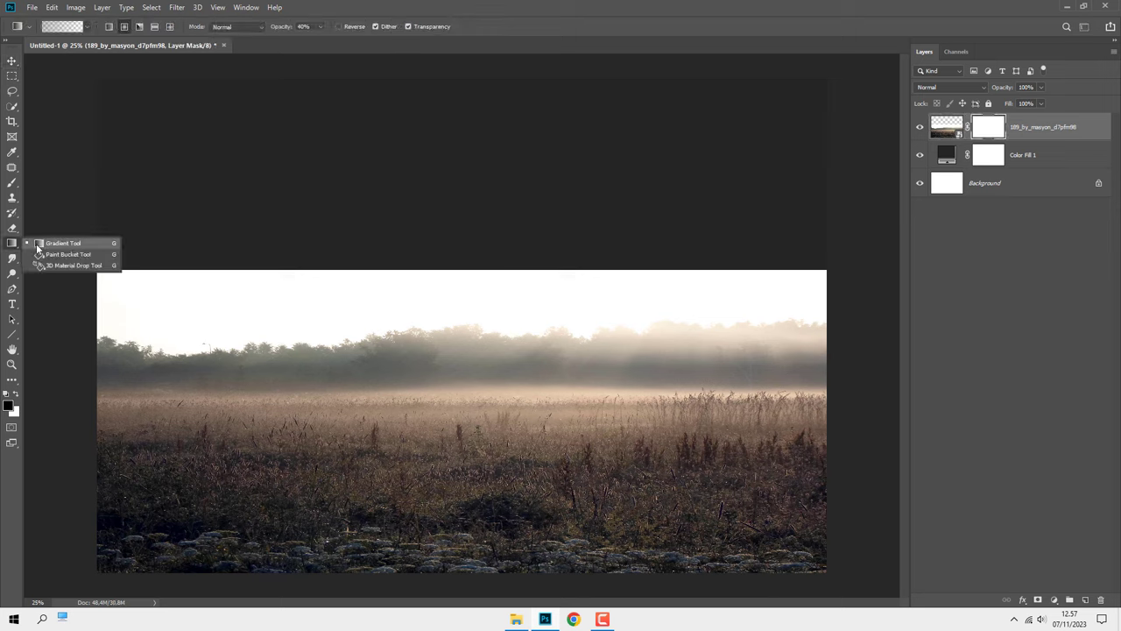
click(40, 245)
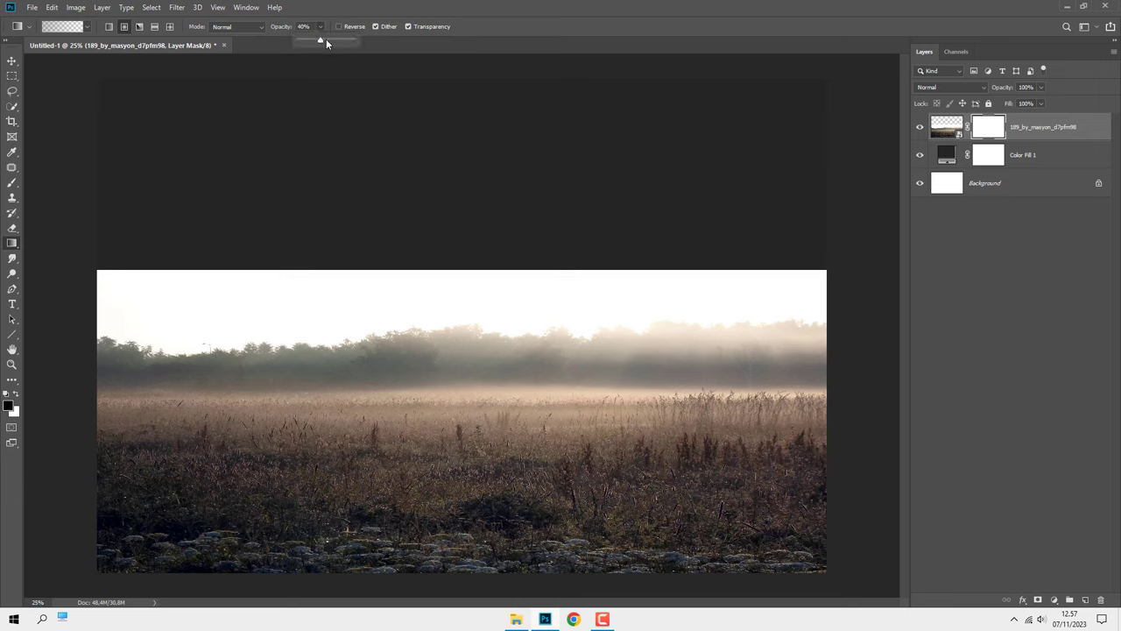
drag(326, 39, 399, 29)
click(86, 26)
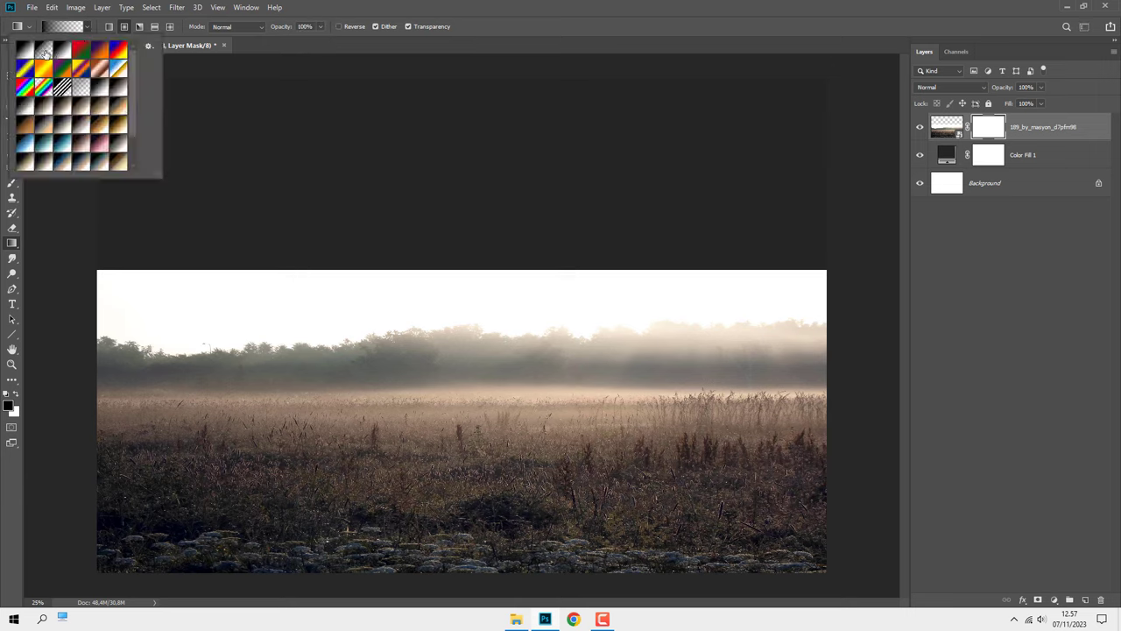
click(44, 52)
click(110, 27)
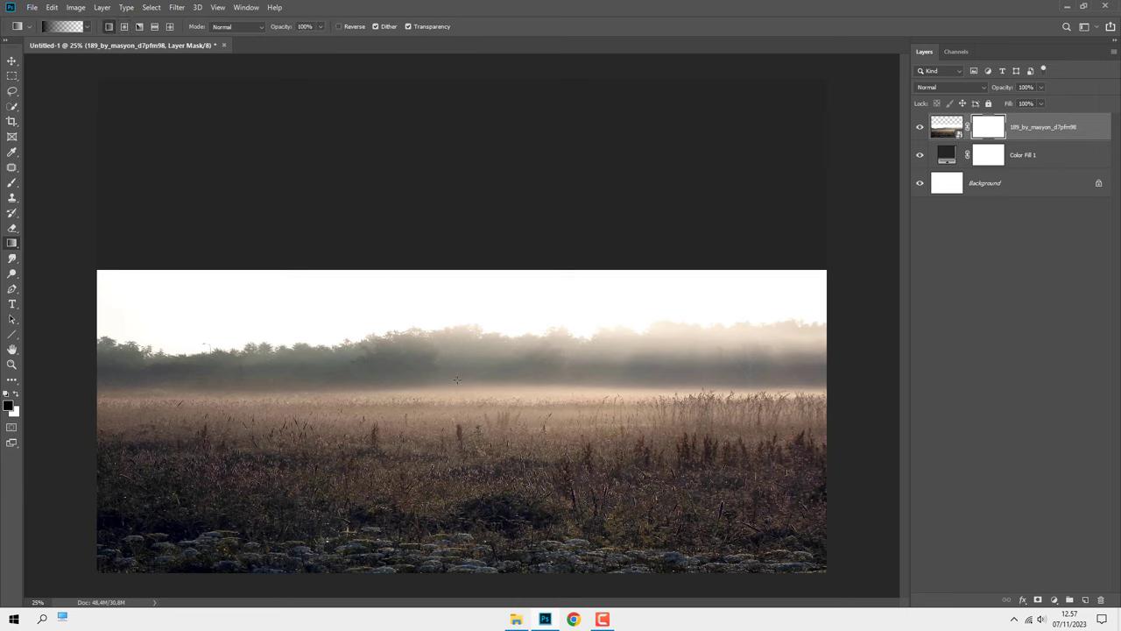
Drag mask gradients at 100%, 50% and 20% opacity to fade the sky into the grass
drag(455, 377, 454, 404)
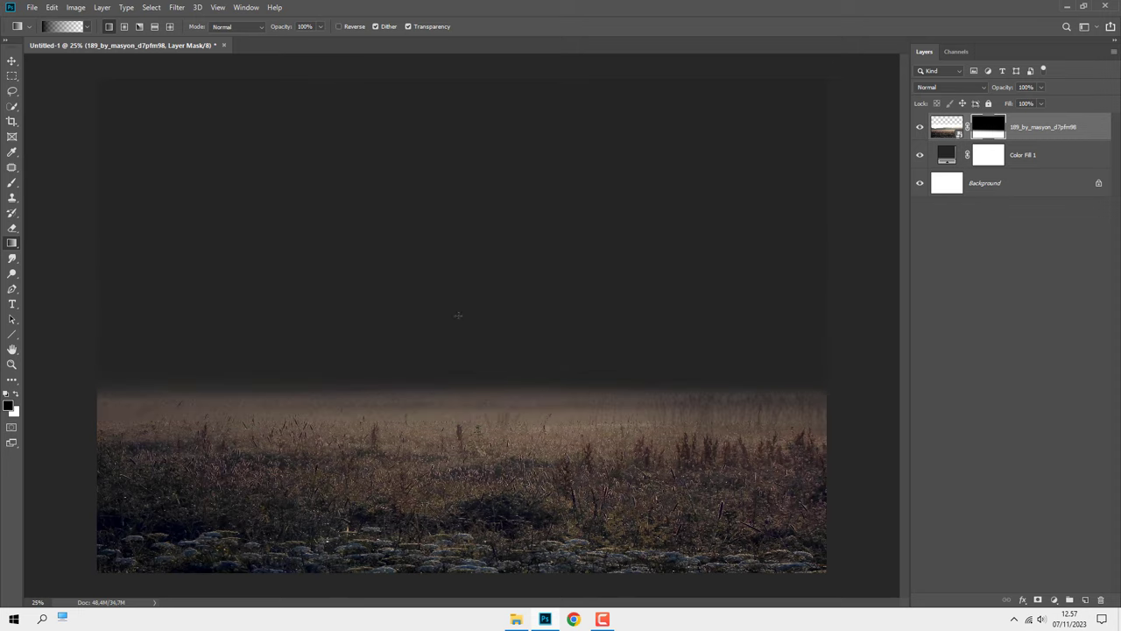
drag(457, 296, 454, 469)
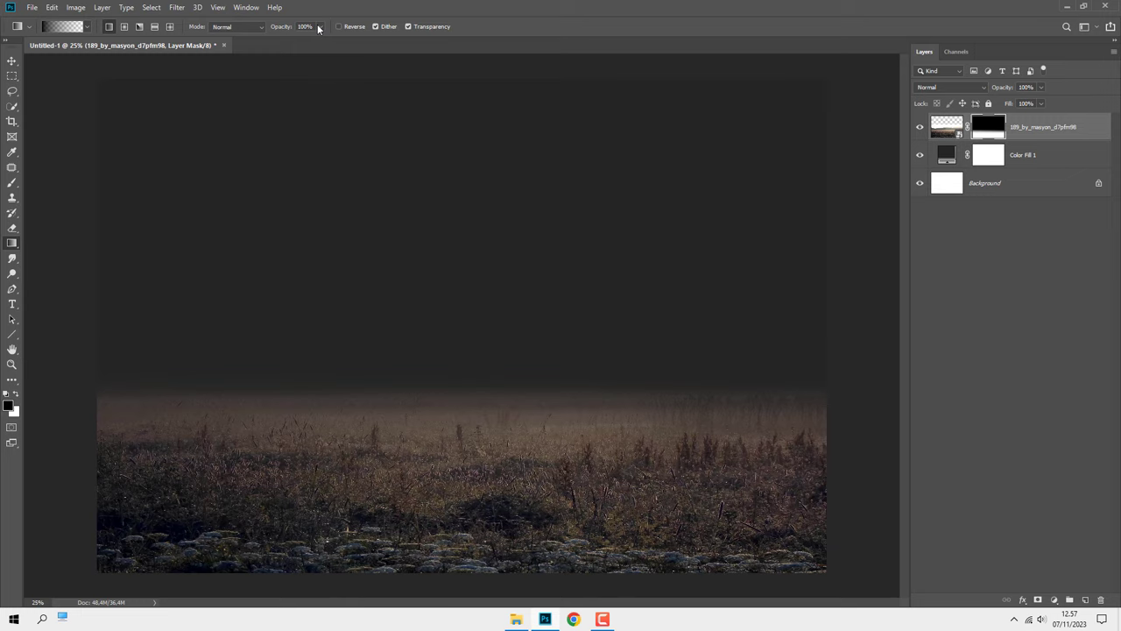
key(5)
drag(461, 394, 461, 484)
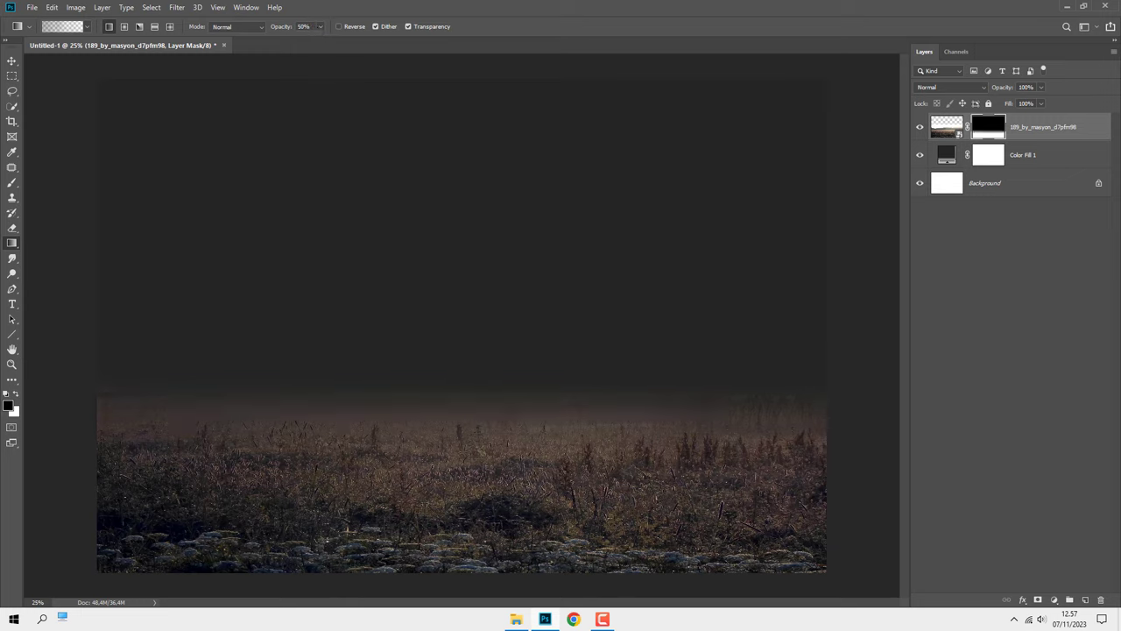
key(2)
mouse_move(462, 474)
mouse_down()
mouse_move(462, 338)
mouse_move(435, 497)
mouse_up()
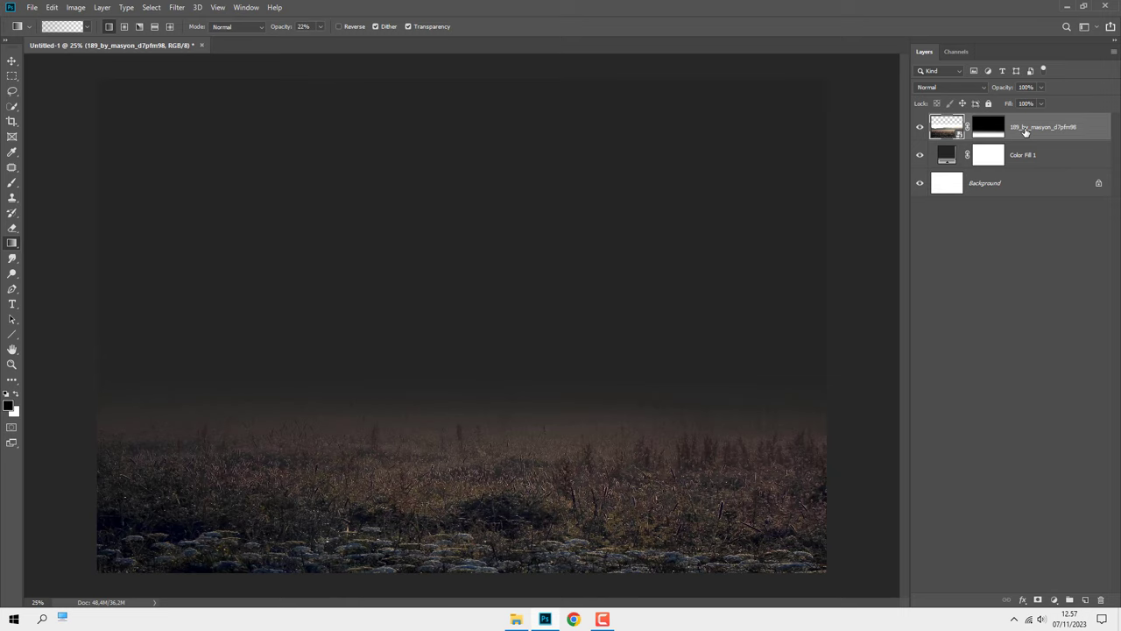
click(1039, 156)
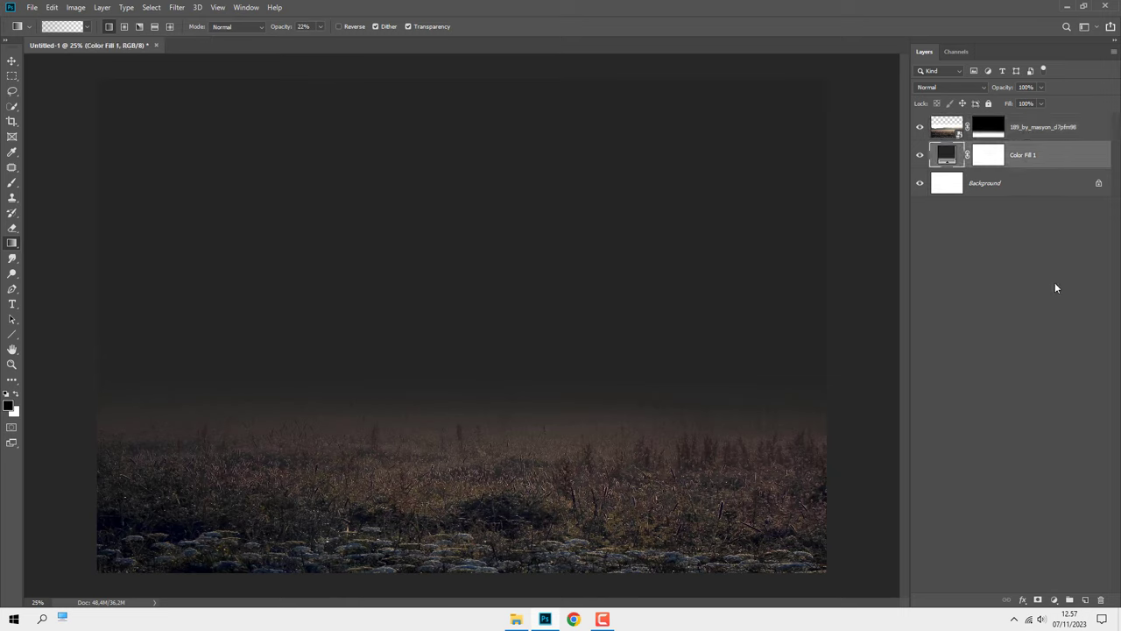
Add a new layer above Color Fill 1 and set a lightened brownish foreground sampled from the grass
click(1084, 601)
right_click(13, 249)
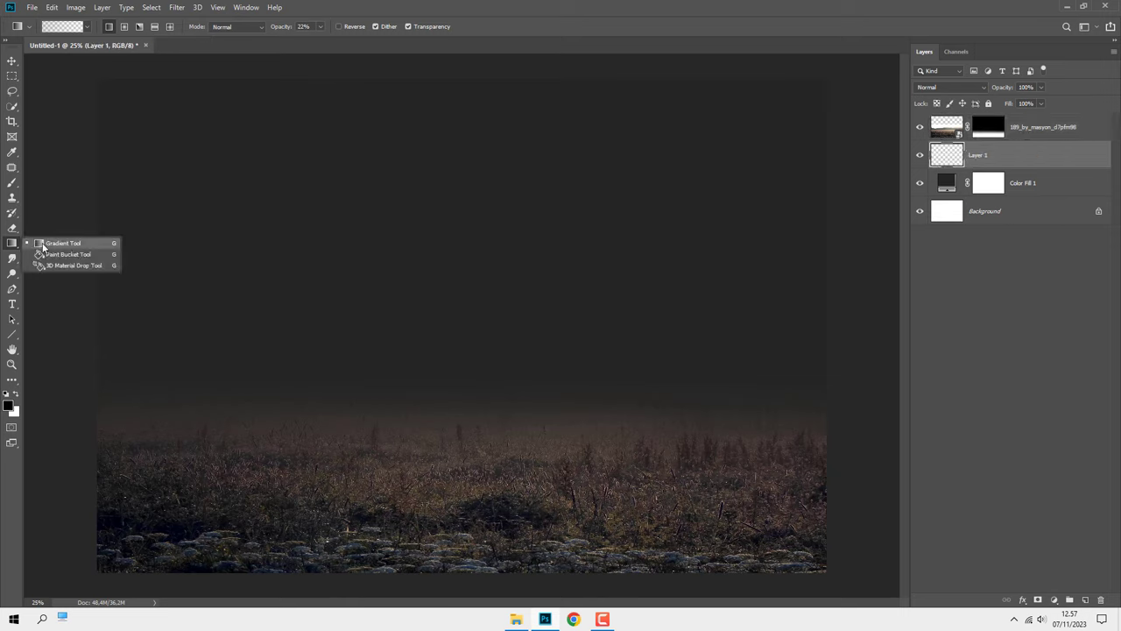
click(52, 242)
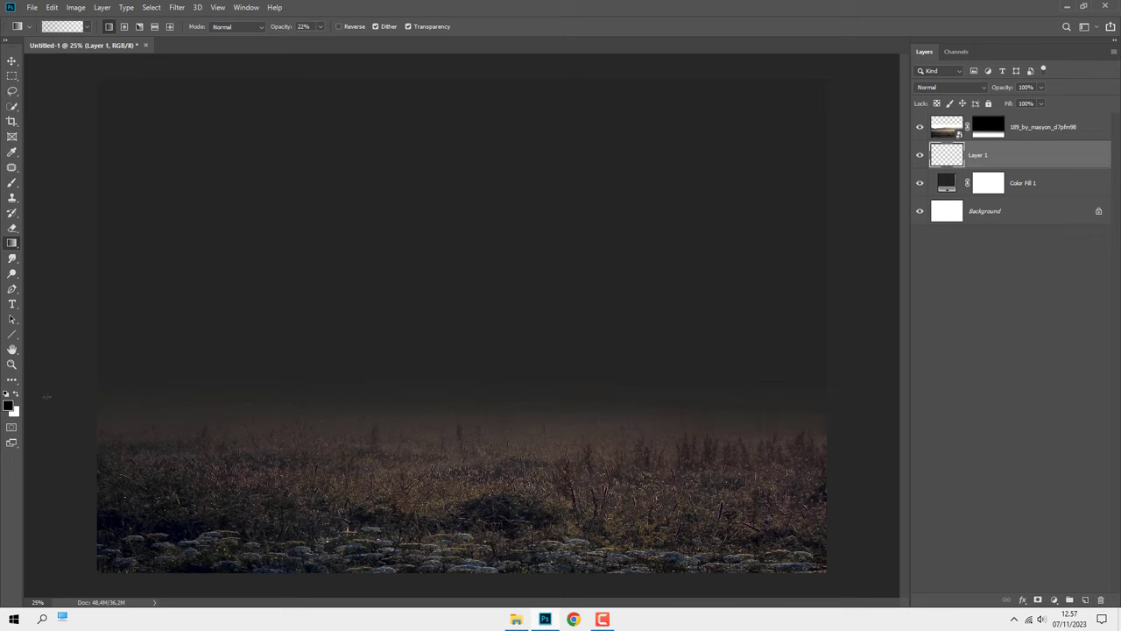
click(7, 408)
click(424, 426)
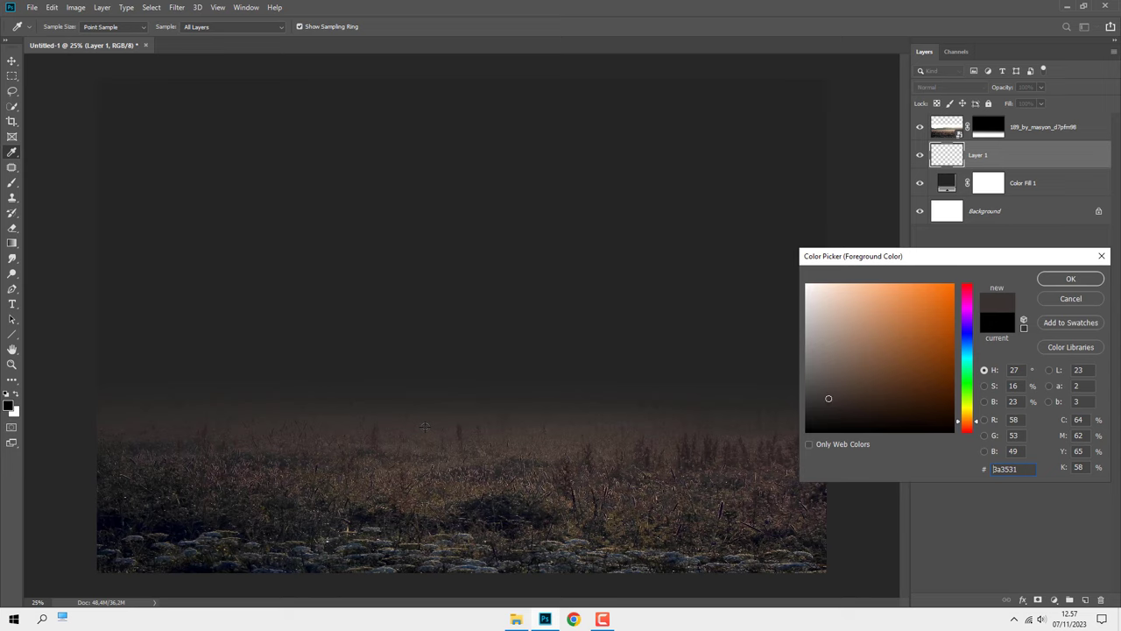
click(435, 424)
drag(834, 395, 837, 378)
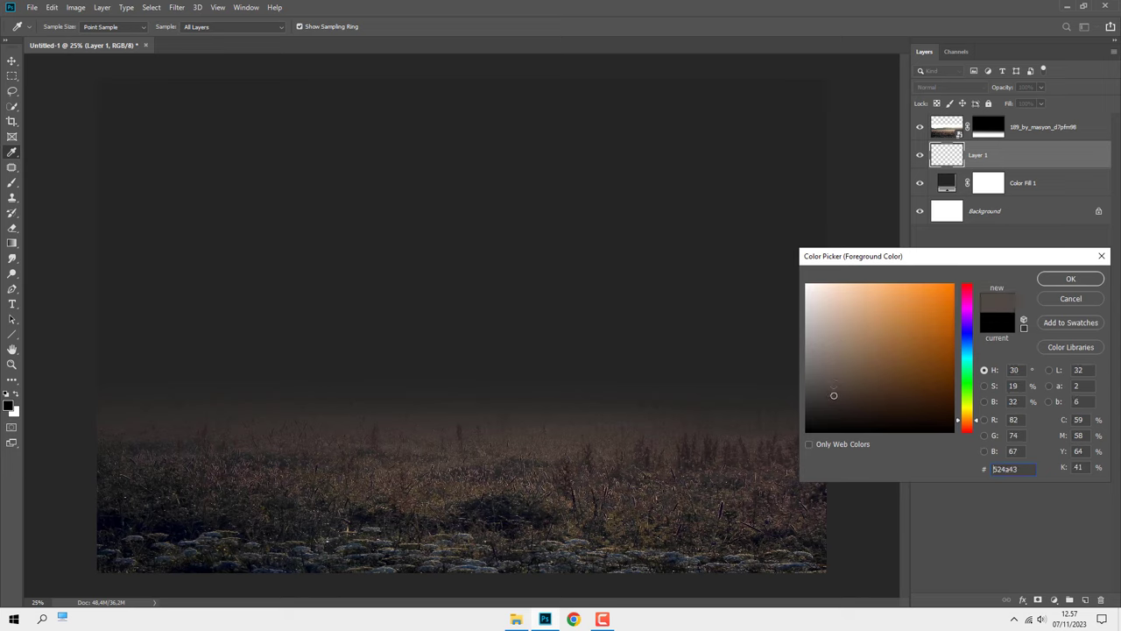
click(1068, 279)
Paint warm haze gradients upward from the bottom, then hide the layer to compare
key(g)
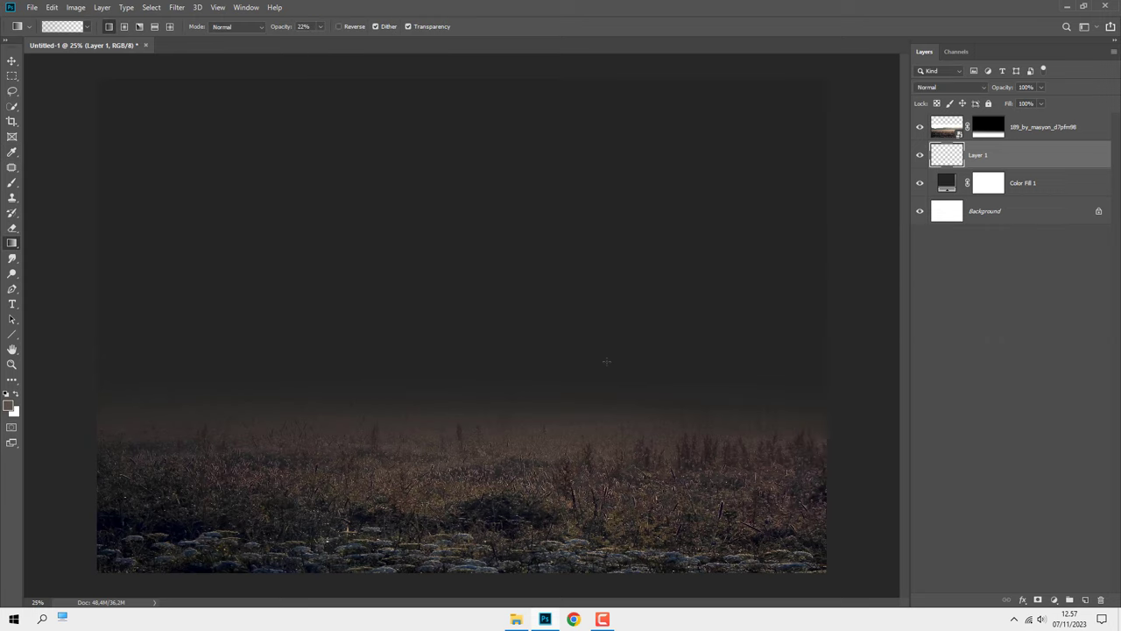
drag(447, 523, 444, 211)
drag(430, 308, 426, 476)
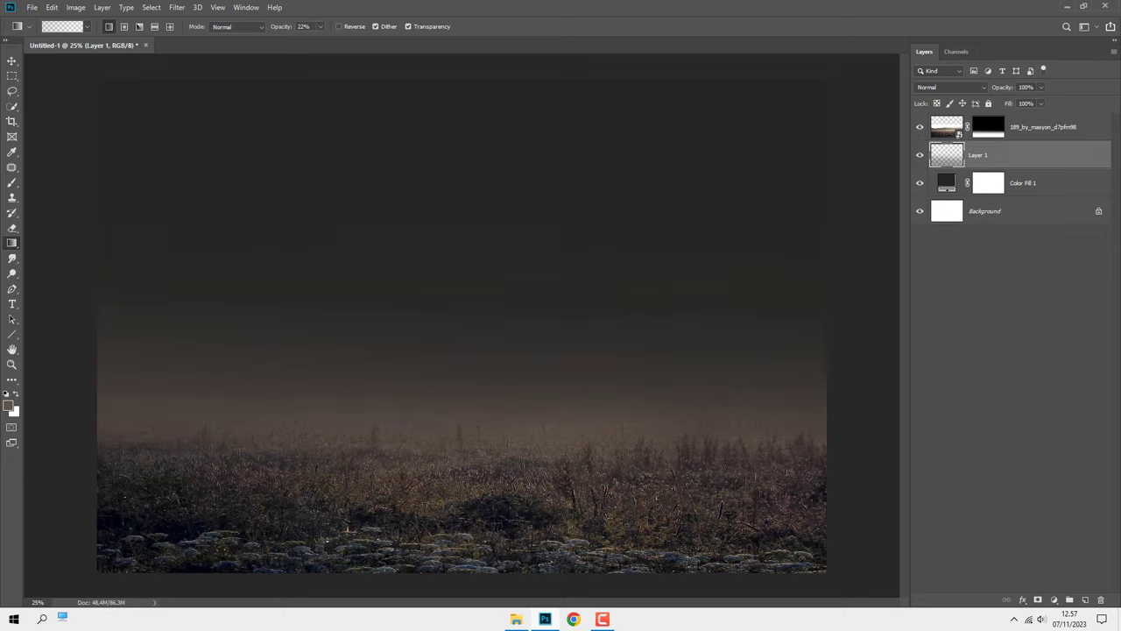
drag(443, 542, 450, 240)
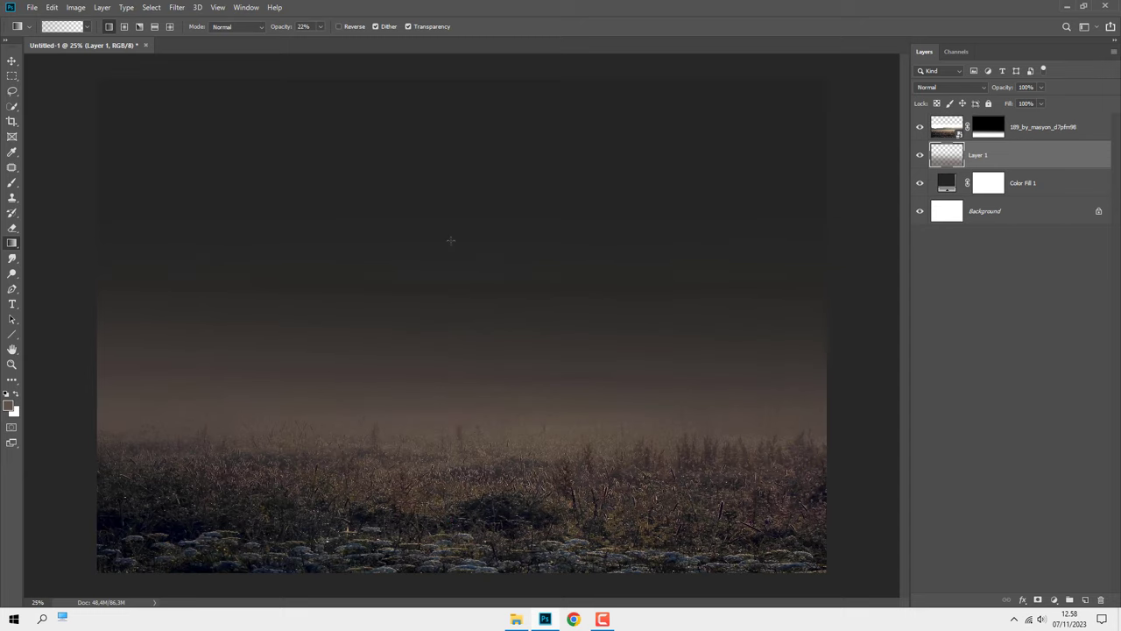
drag(450, 396, 441, 300)
click(919, 155)
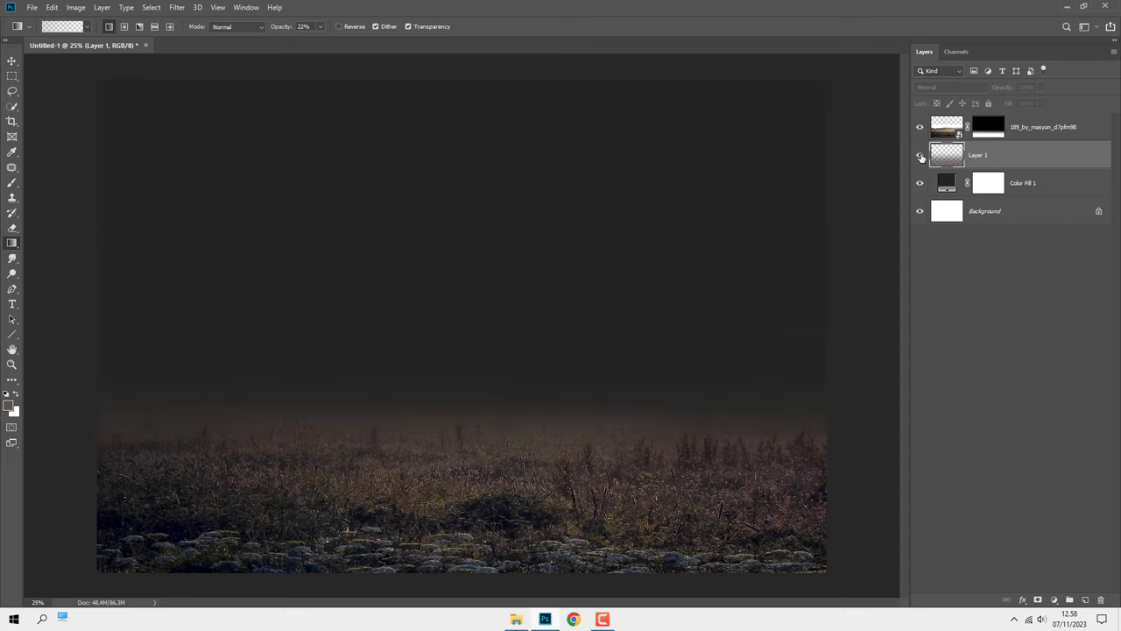
Place the storm clouds photo into the document and flip it horizontally
click(1024, 131)
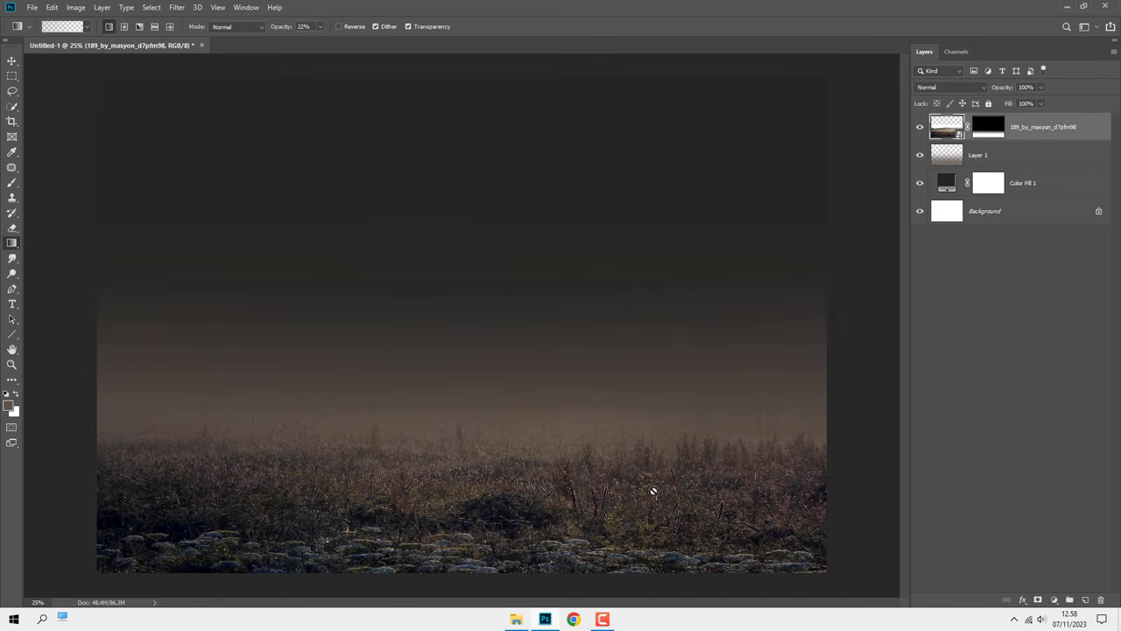
click(516, 619)
drag(286, 219, 637, 346)
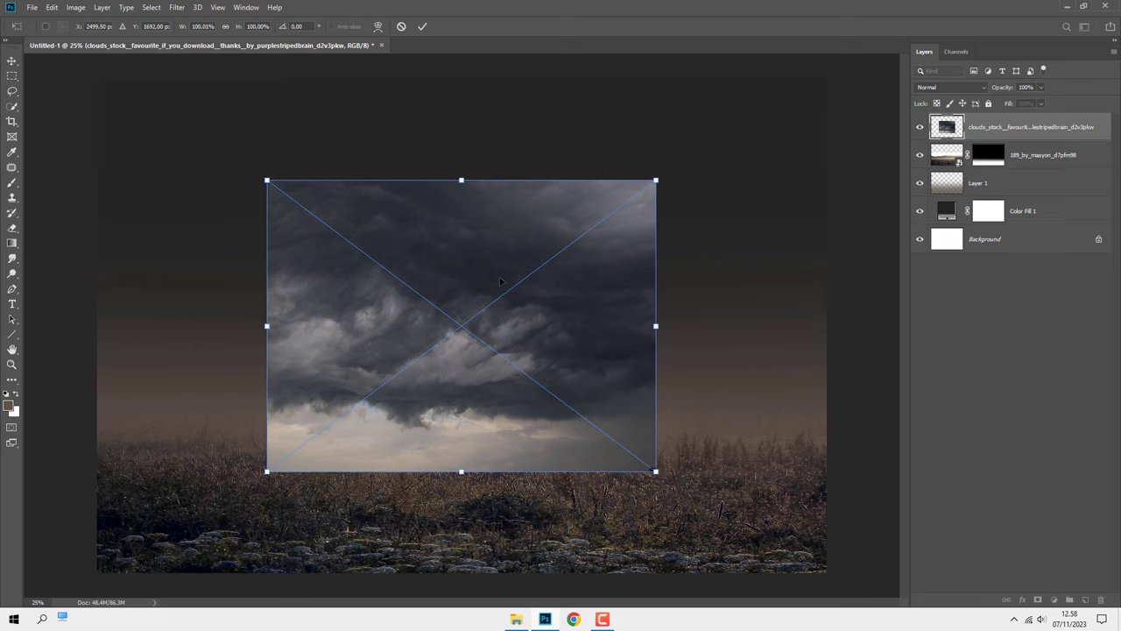
right_click(481, 263)
click(517, 398)
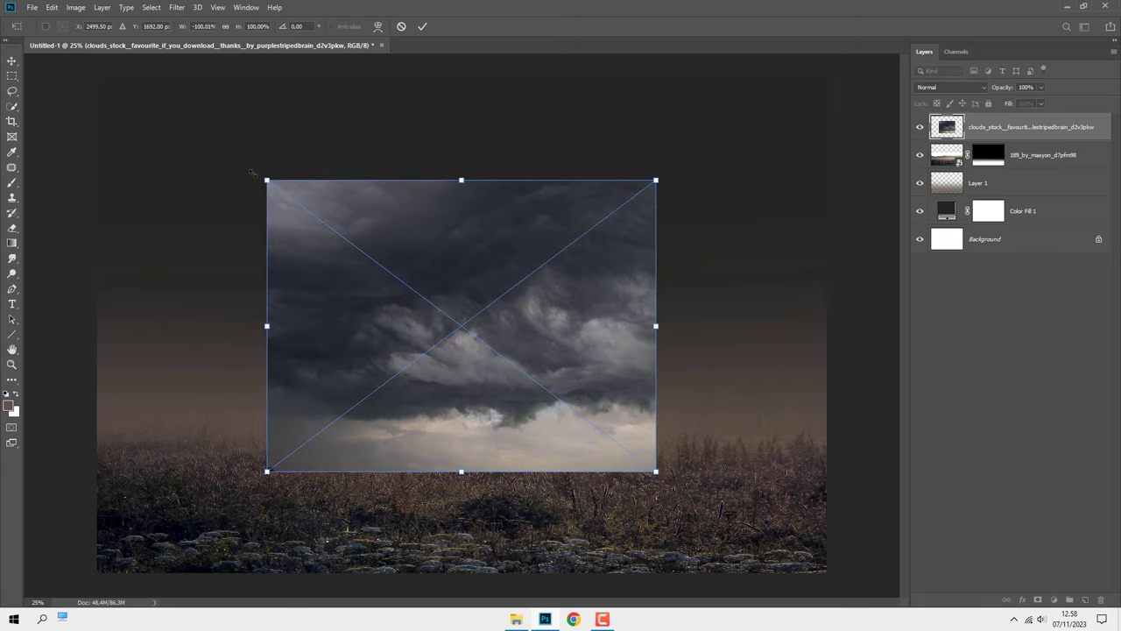
Scale the clouds to cover the whole canvas and move the layer beneath the grass layers
drag(251, 171, 153, 163)
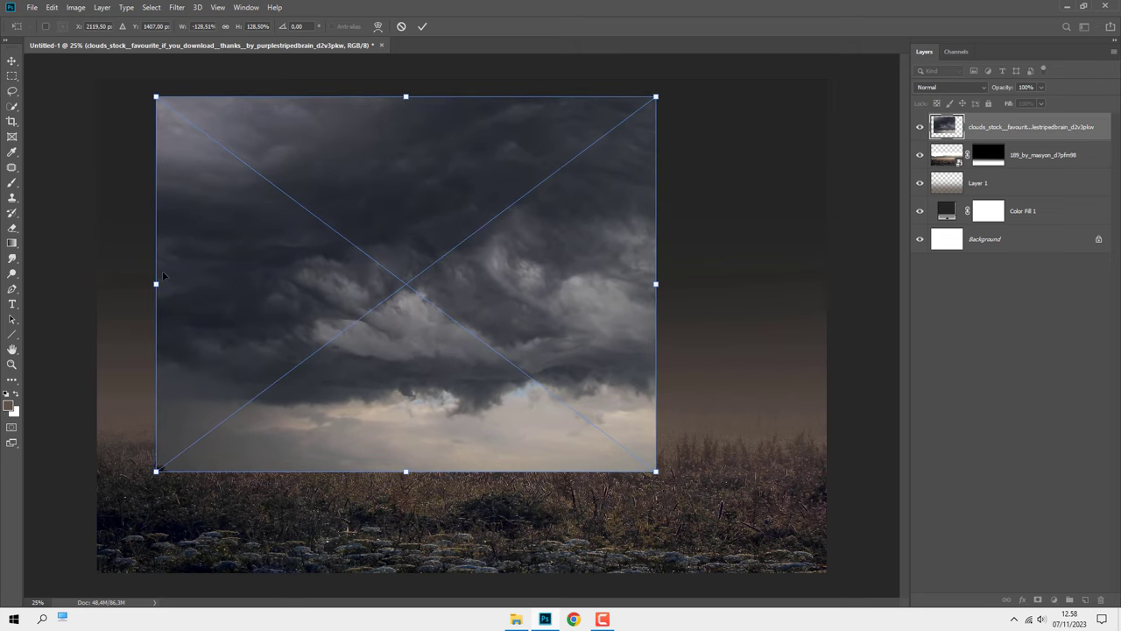
drag(163, 276, 112, 292)
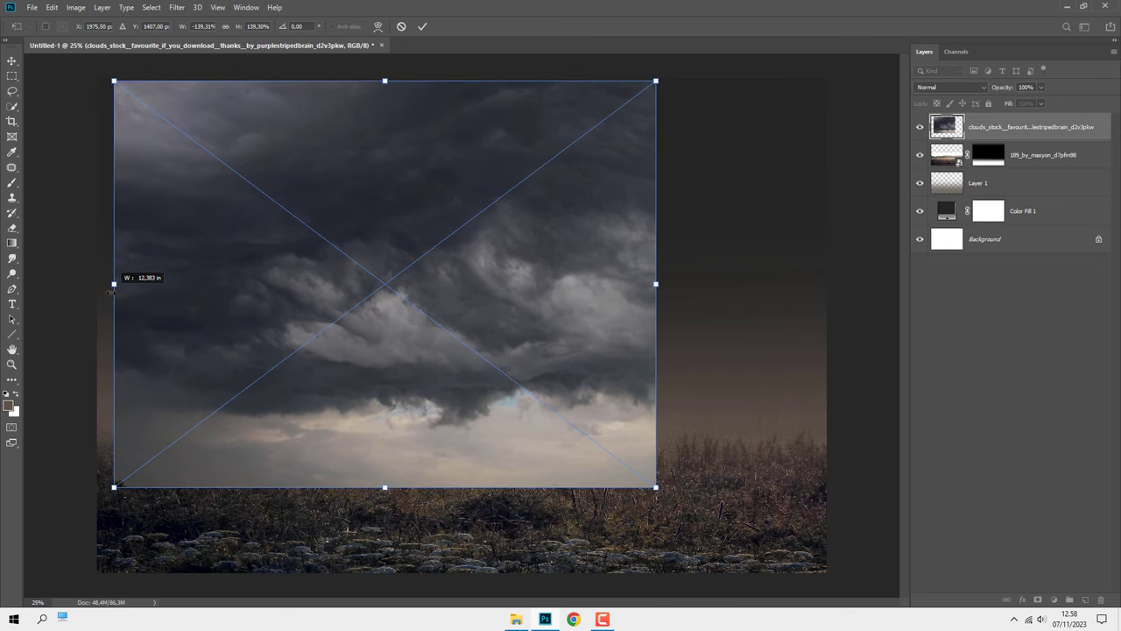
drag(112, 78, 120, 98)
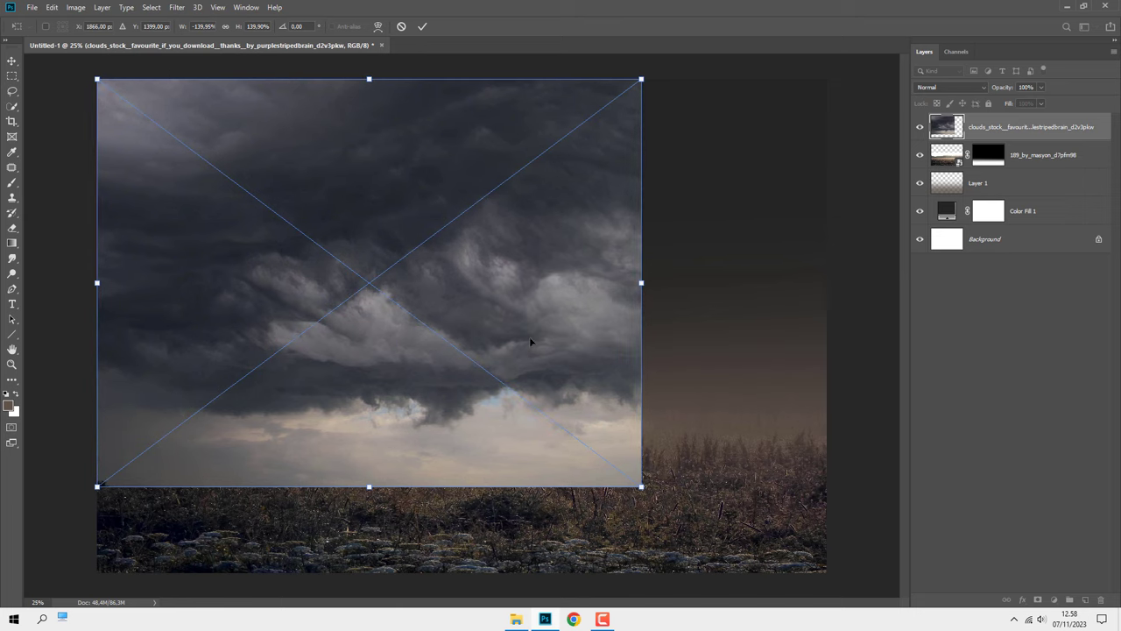
mouse_move(644, 484)
mouse_down()
mouse_move(730, 553)
mouse_move(774, 538)
mouse_move(826, 572)
mouse_up()
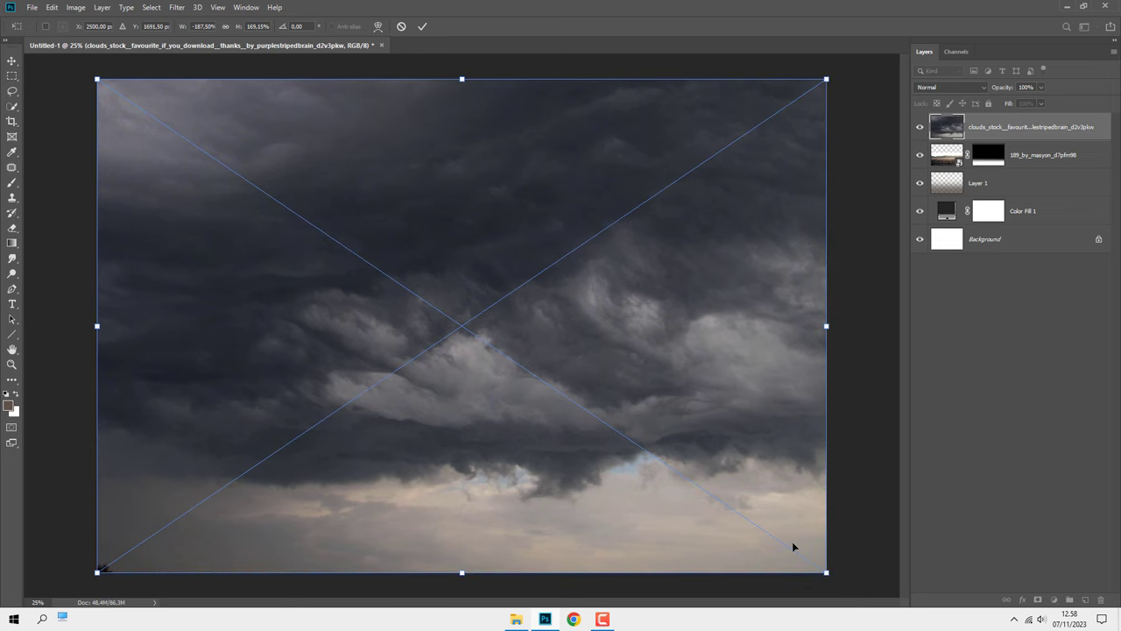
key(g)
drag(1011, 128, 1011, 190)
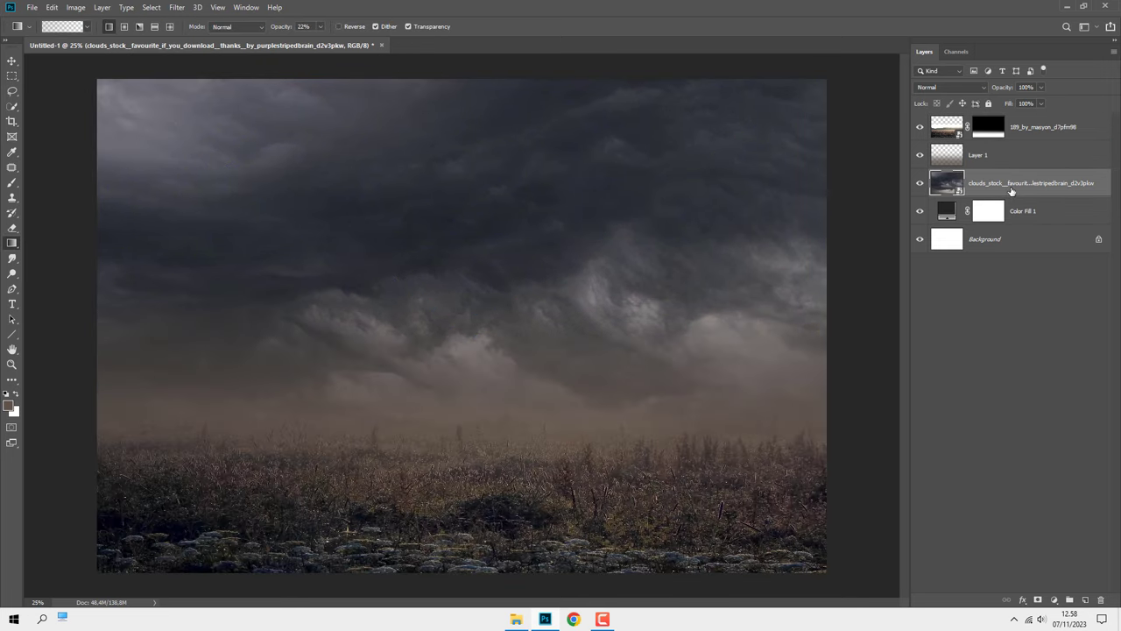
Add a layer mask to the clouds and fade them with 50% opacity gradients
click(1038, 600)
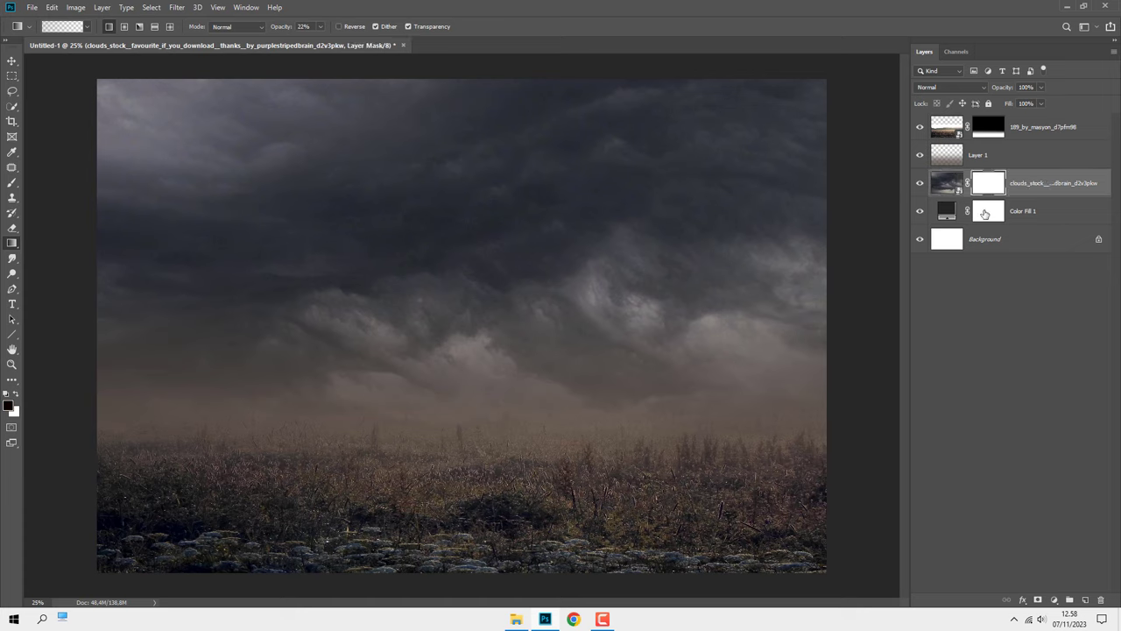
right_click(11, 244)
click(39, 245)
key(5)
drag(589, 479, 590, 482)
drag(551, 352, 598, 464)
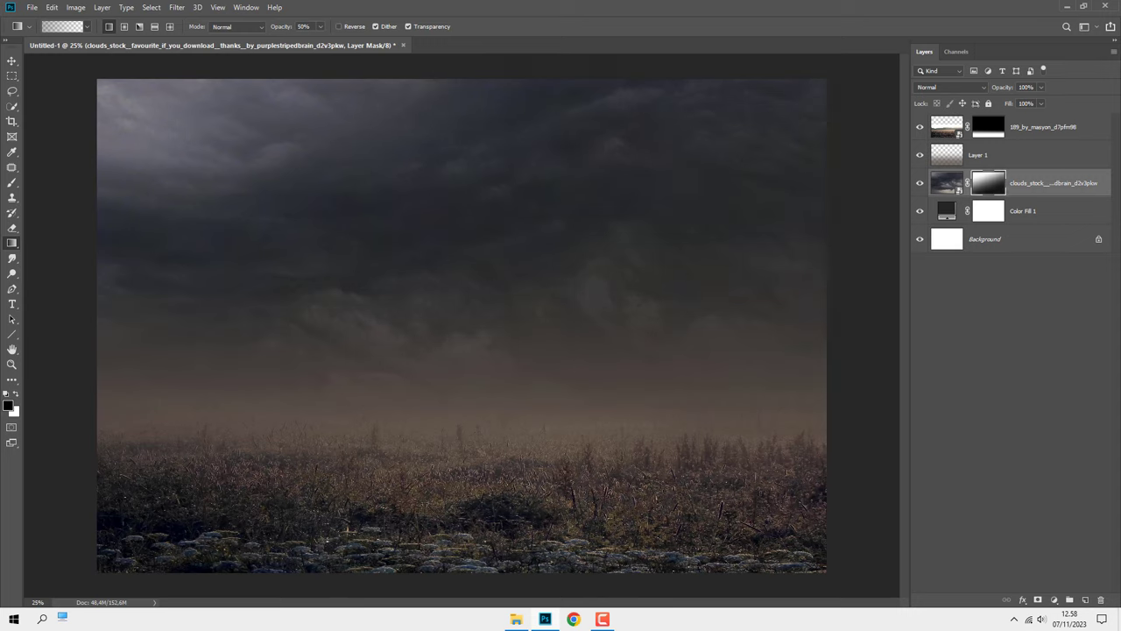
drag(438, 76, 427, 69)
drag(606, 296, 551, 165)
drag(650, 483, 587, 256)
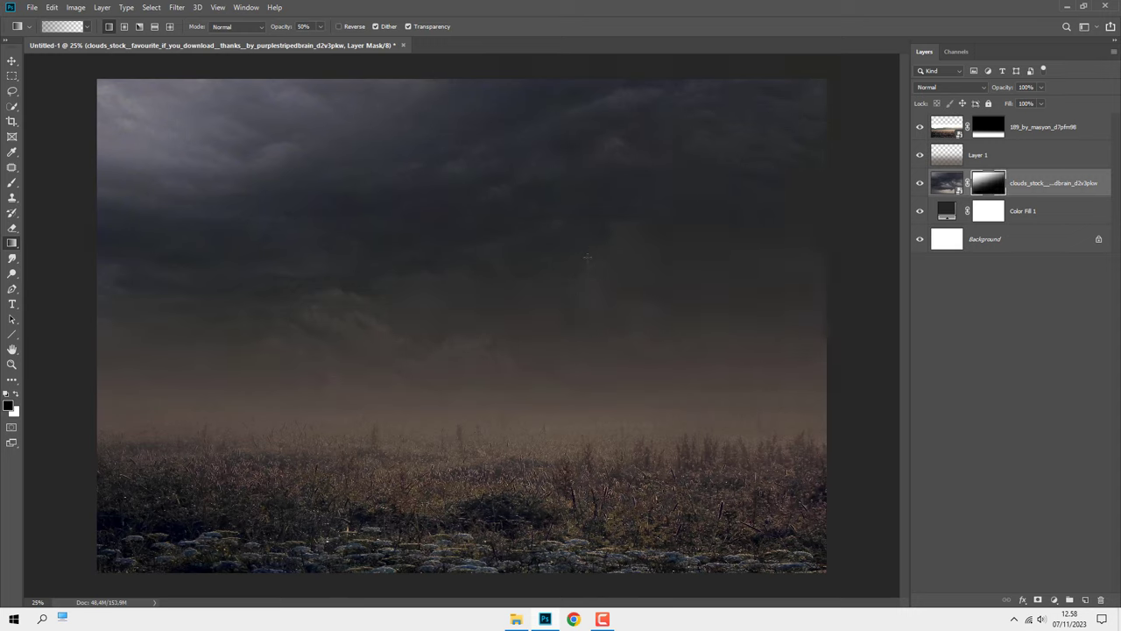
key(ctrl+2)
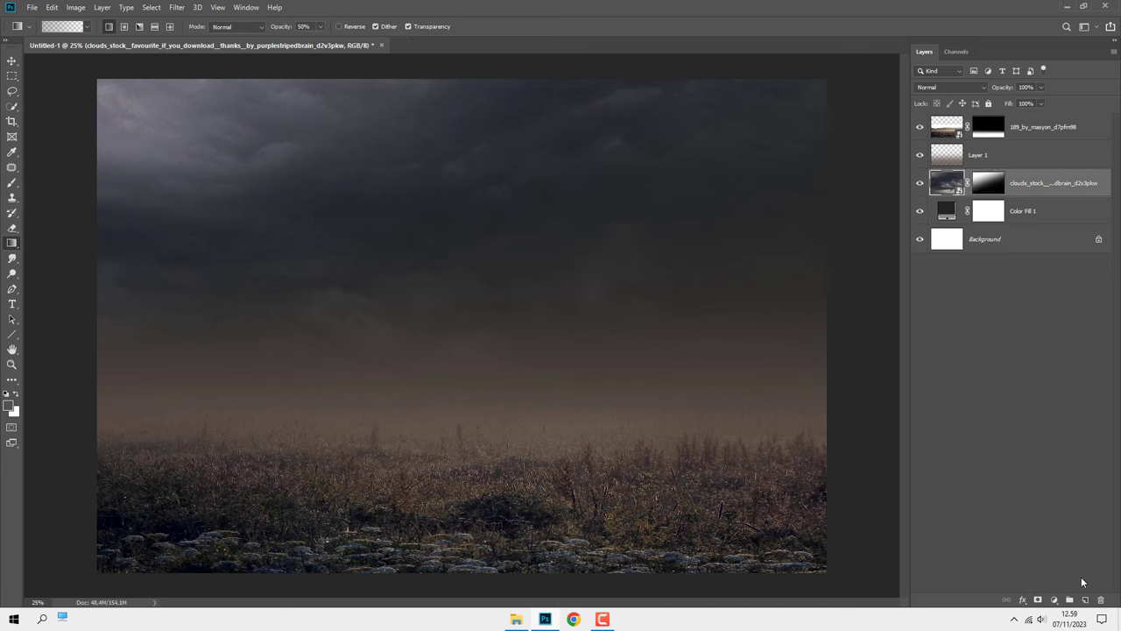
Add Layer 2 clipped to the clouds layer and choose a soft round brush
click(1085, 599)
right_click(983, 184)
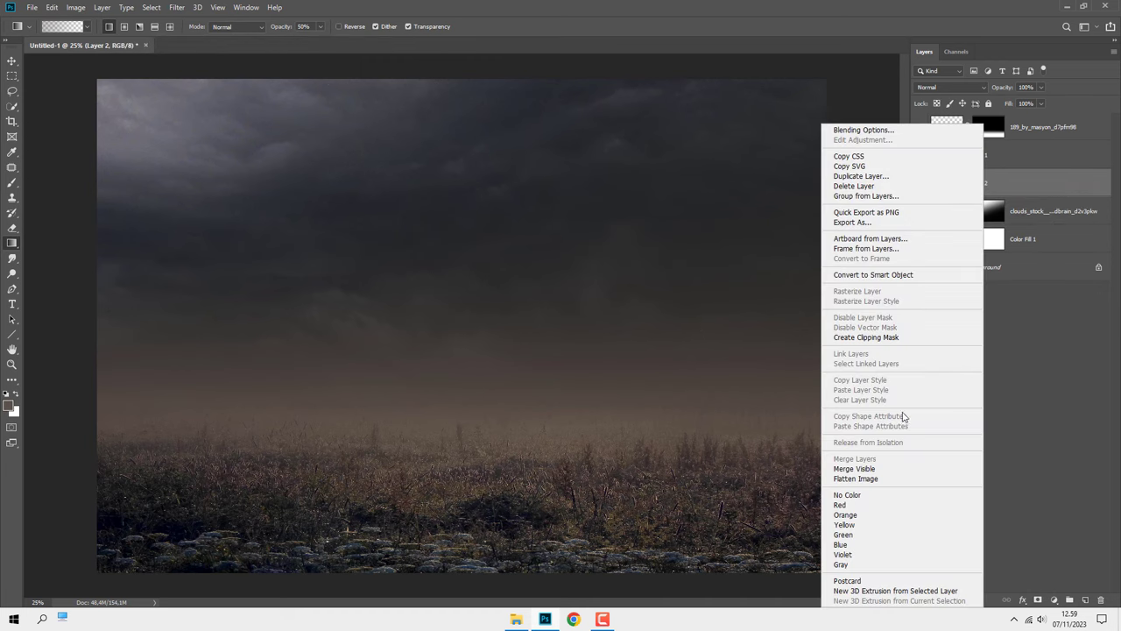
click(861, 338)
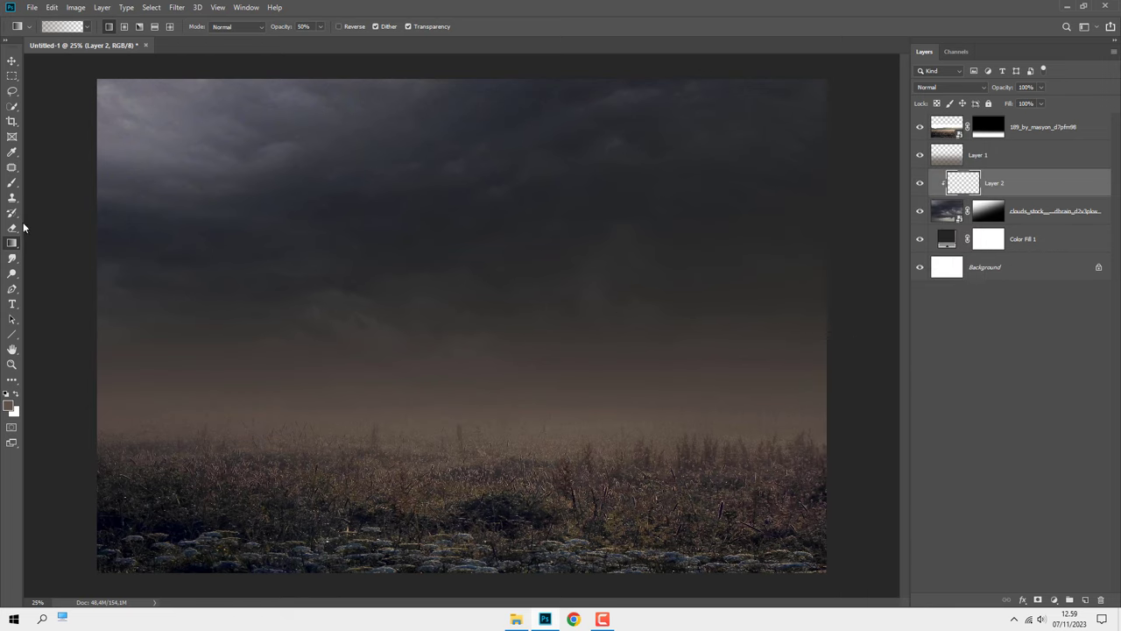
right_click(11, 182)
click(52, 183)
right_click(176, 229)
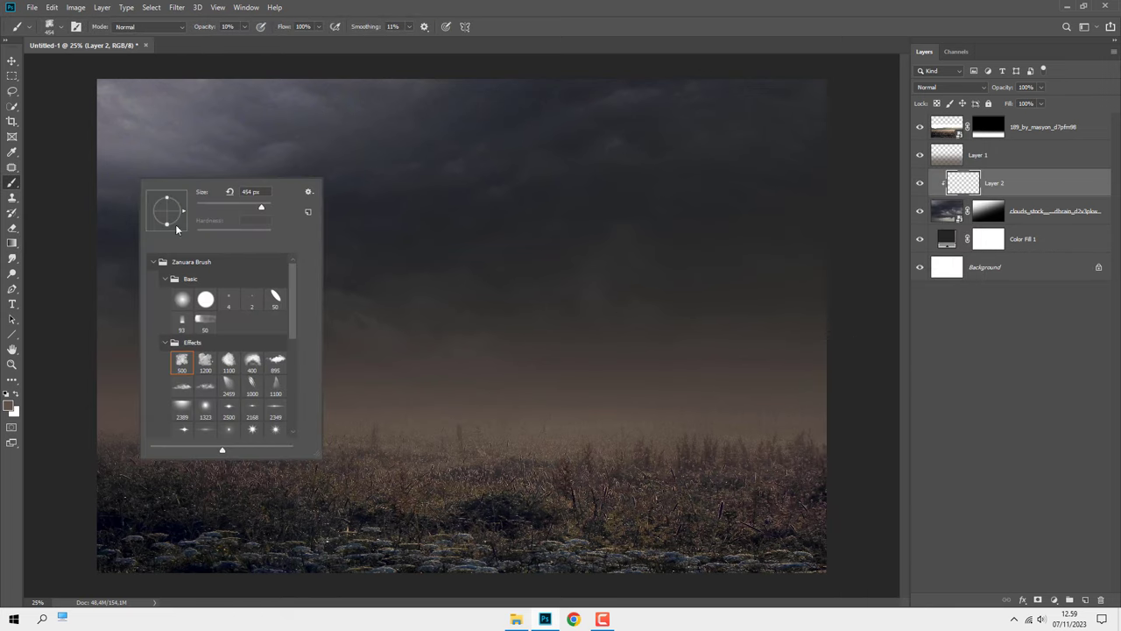
click(193, 298)
click(229, 27)
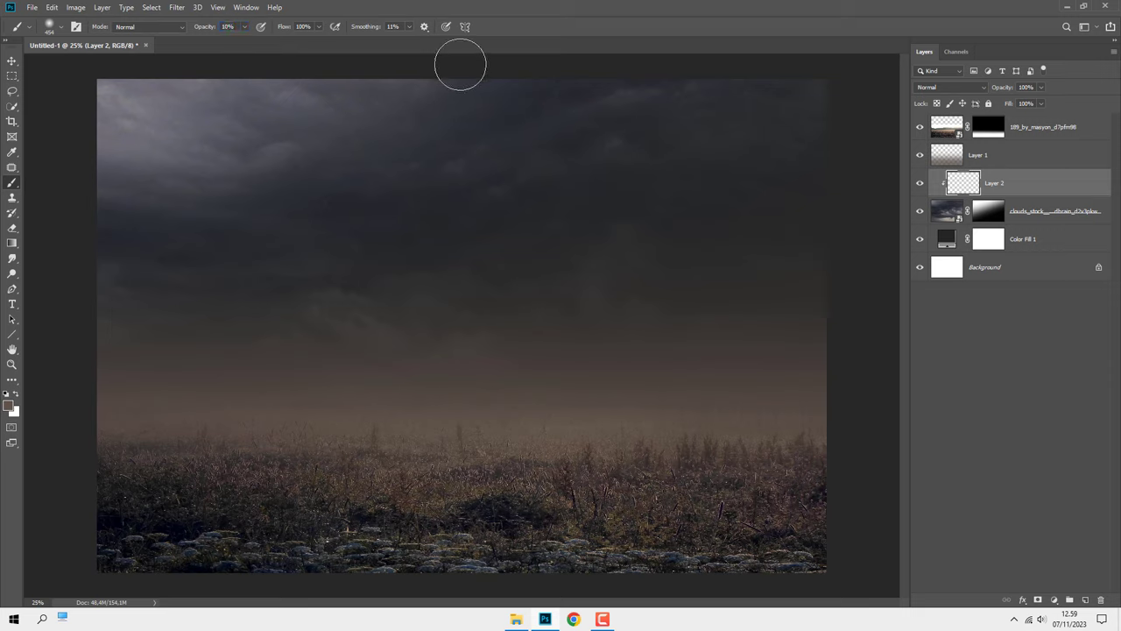
Enlarge the brush to about 1703 px and paint darkness over the top-left sky
drag(488, 108, 525, 118)
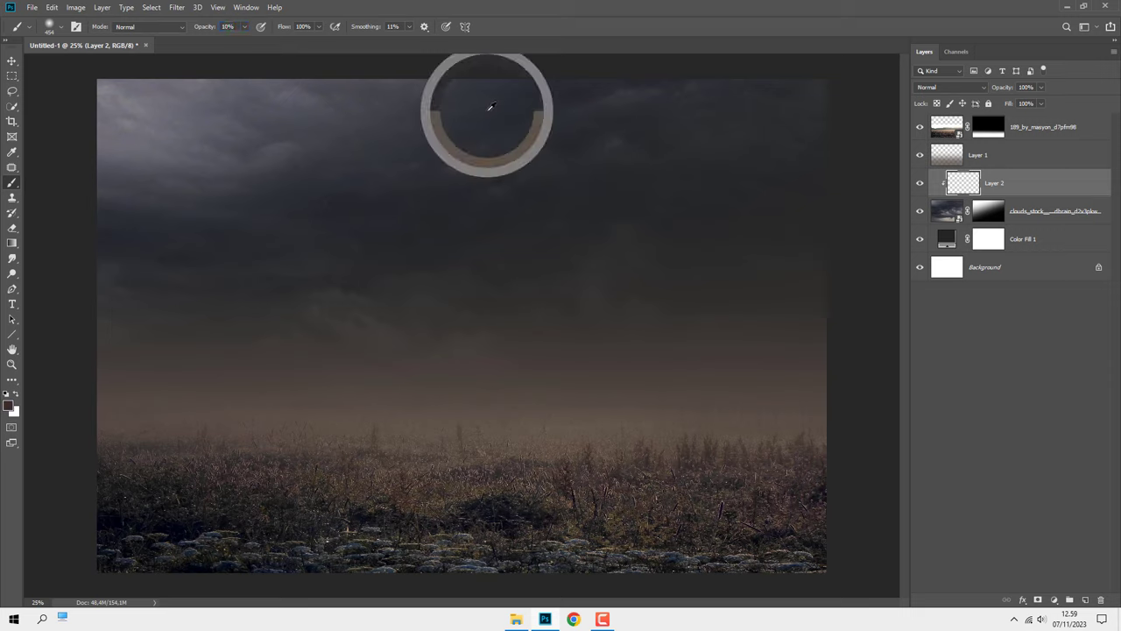
scroll(444, 141, down, 2)
drag(443, 142, 353, 122)
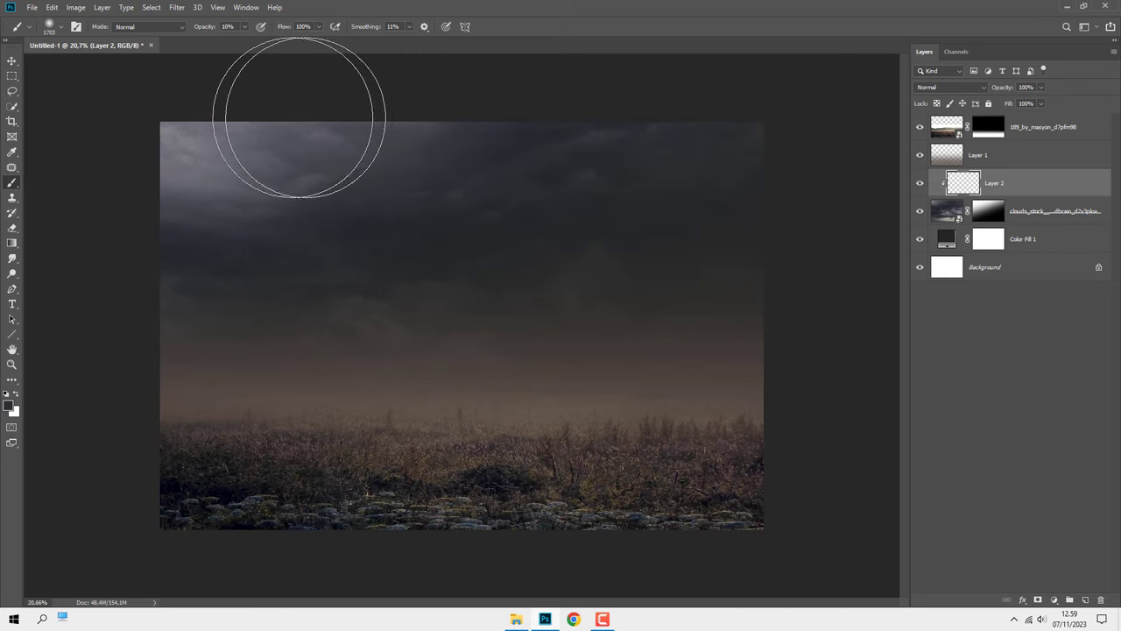
mouse_move(178, 150)
mouse_down()
mouse_move(279, 105)
mouse_move(287, 159)
mouse_move(167, 132)
mouse_up()
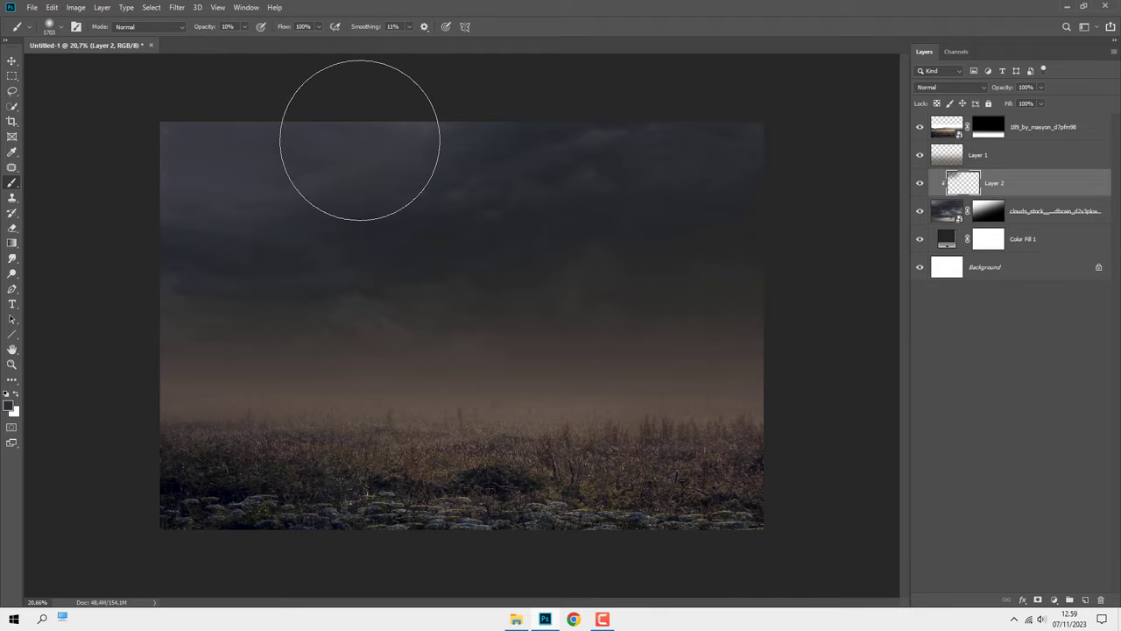
key(ctrl+plus)
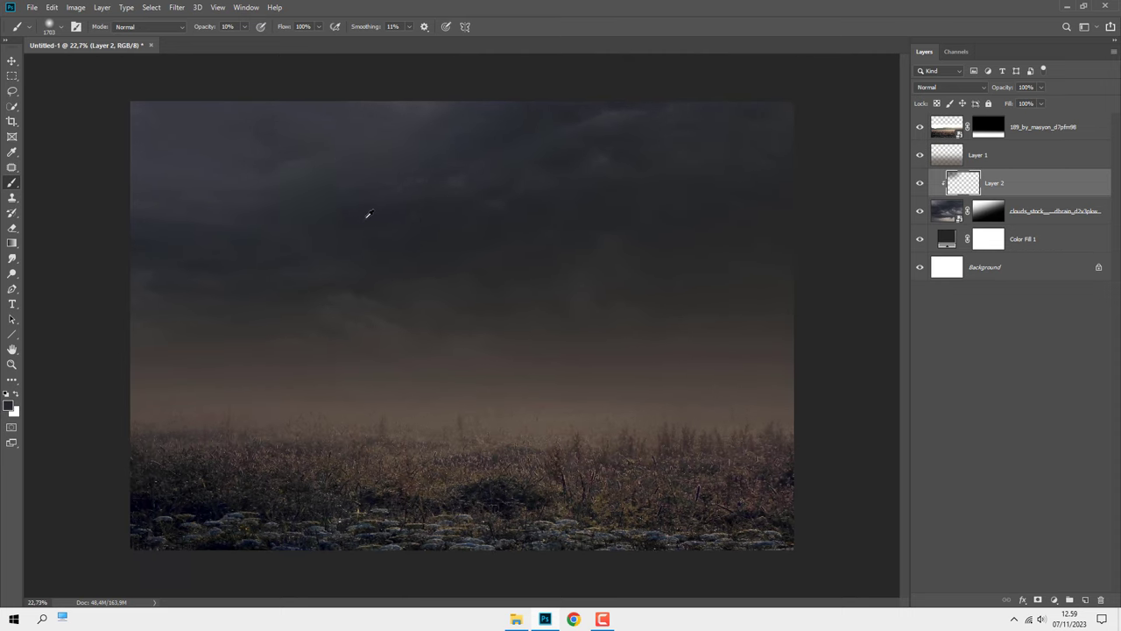
key(ctrl+minus)
key(ctrl+plus)
Lower the clouds layer opacity to 77%
key(v)
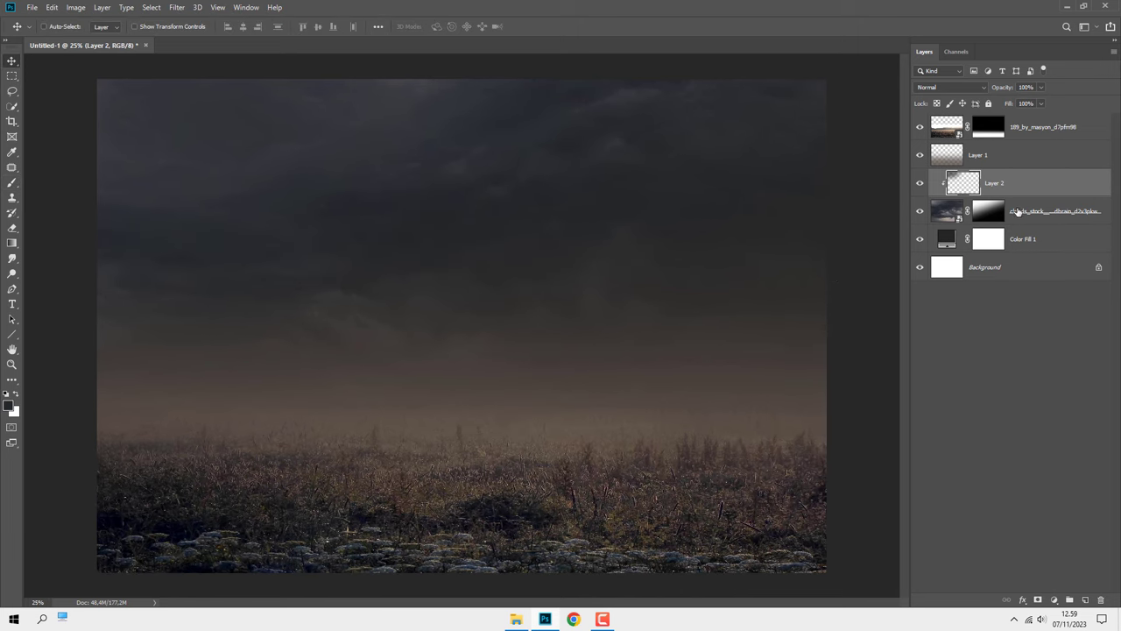
click(1016, 211)
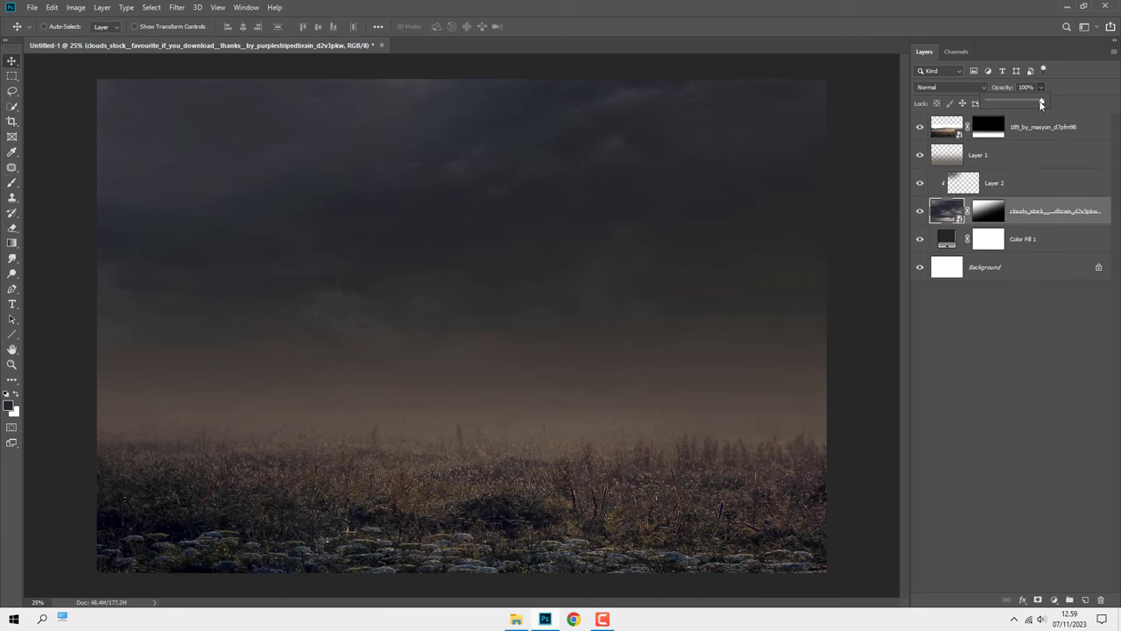
mouse_move(1041, 103)
mouse_down()
mouse_move(1029, 104)
mouse_move(1031, 156)
mouse_up()
click(1029, 120)
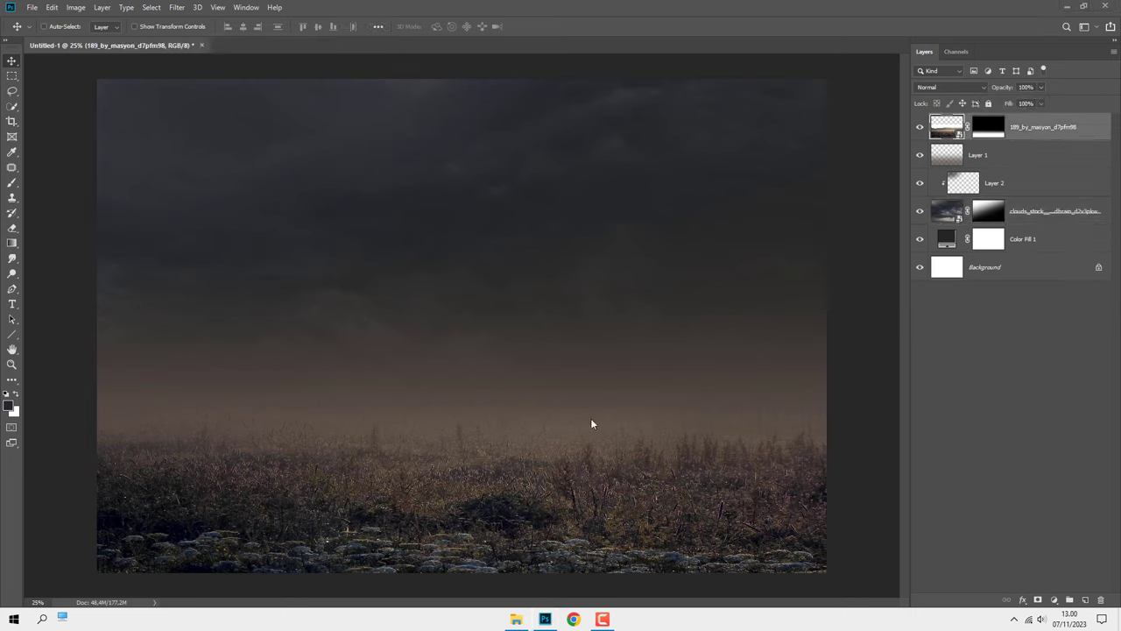
Place the mammoth PNG, move it lower into the field and fine-tune its size
click(516, 618)
mouse_move(359, 245)
mouse_down()
mouse_move(467, 310)
mouse_move(661, 317)
mouse_up()
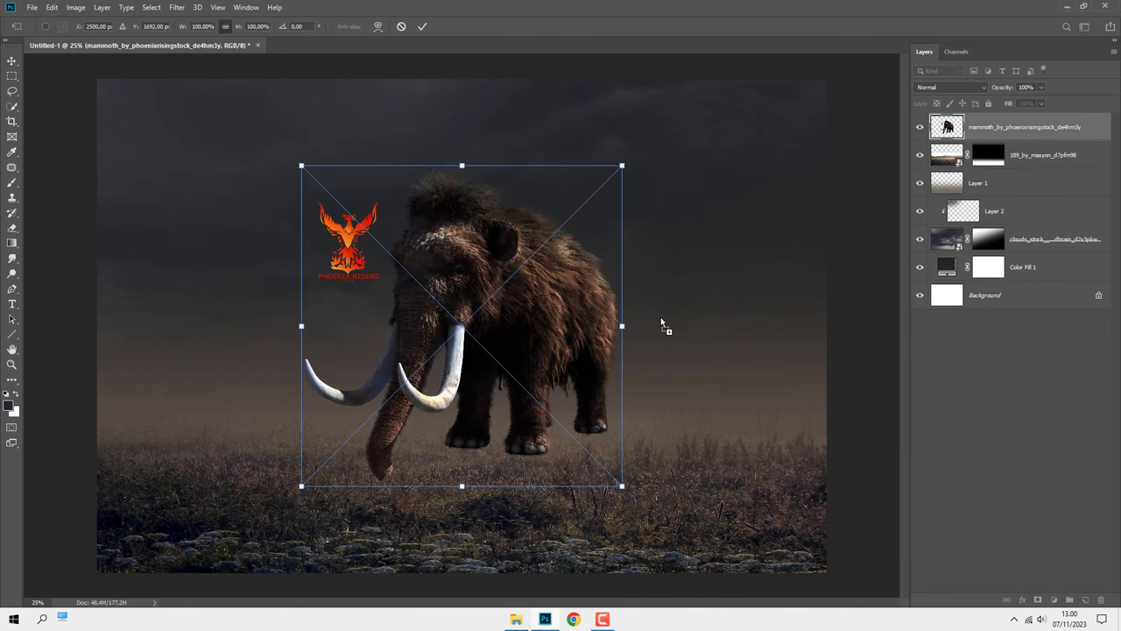
mouse_move(471, 275)
mouse_down()
mouse_move(474, 335)
mouse_move(479, 291)
mouse_up()
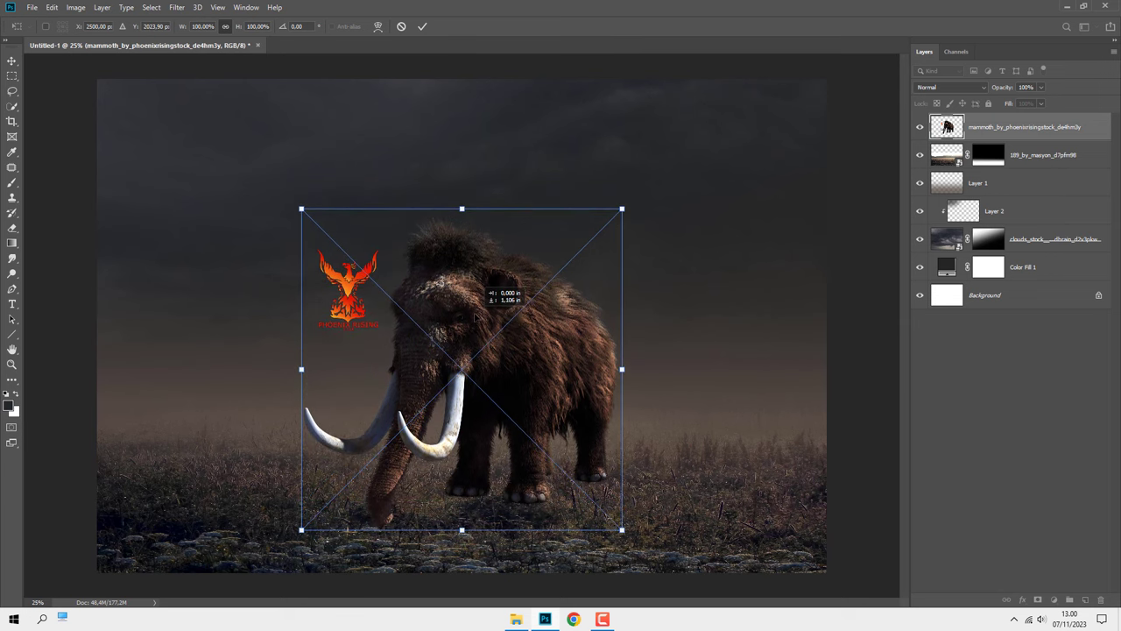
drag(461, 208, 462, 180)
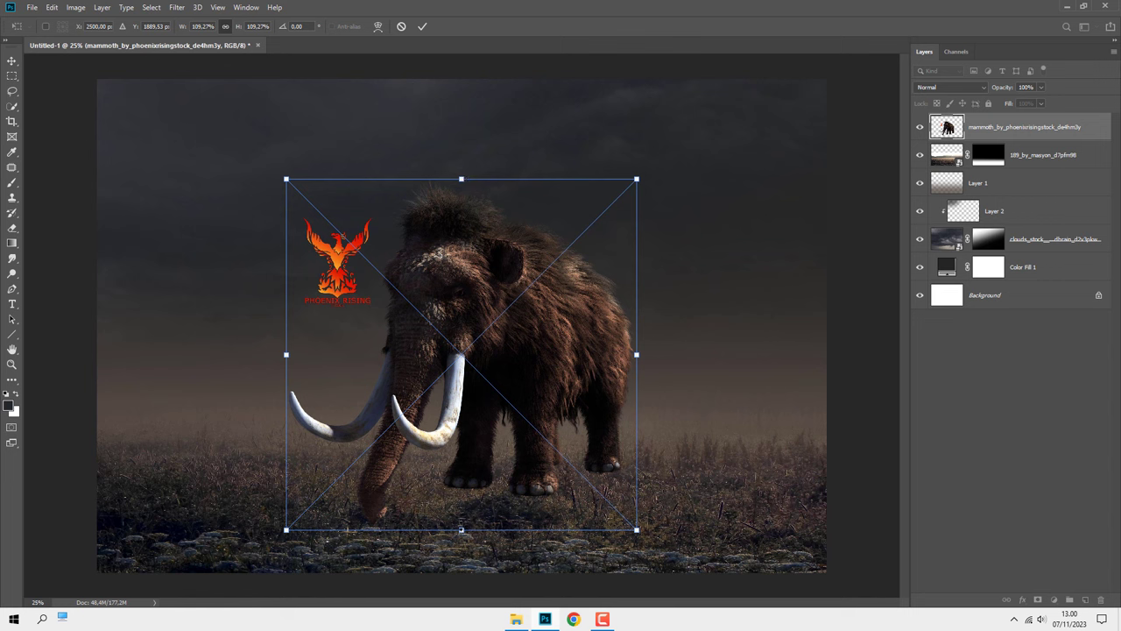
drag(461, 530, 461, 517)
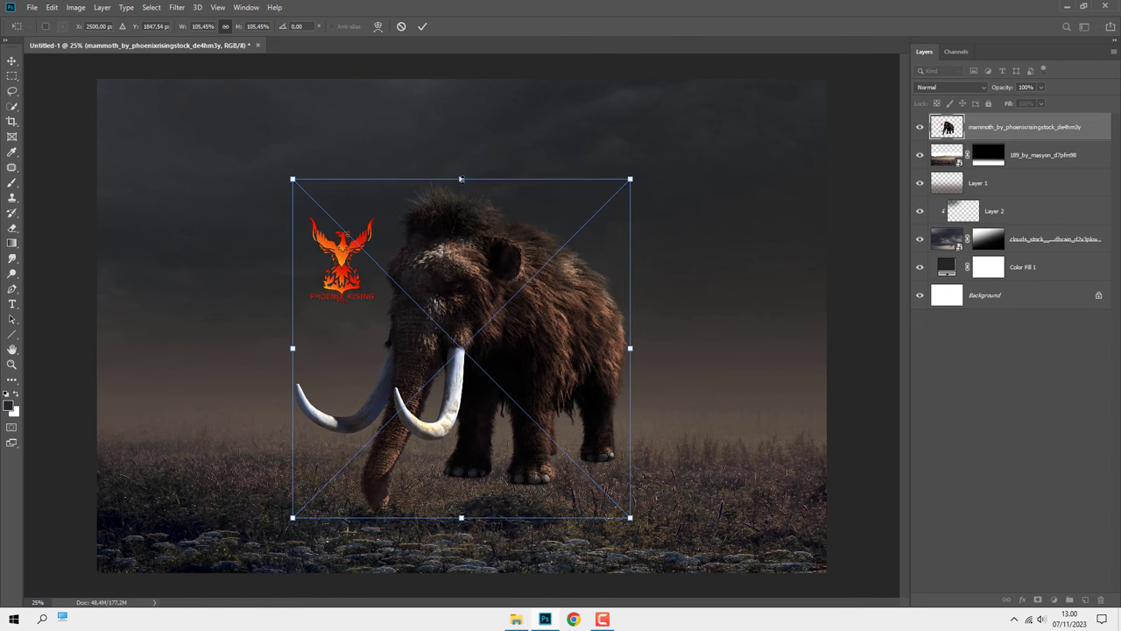
key(Return)
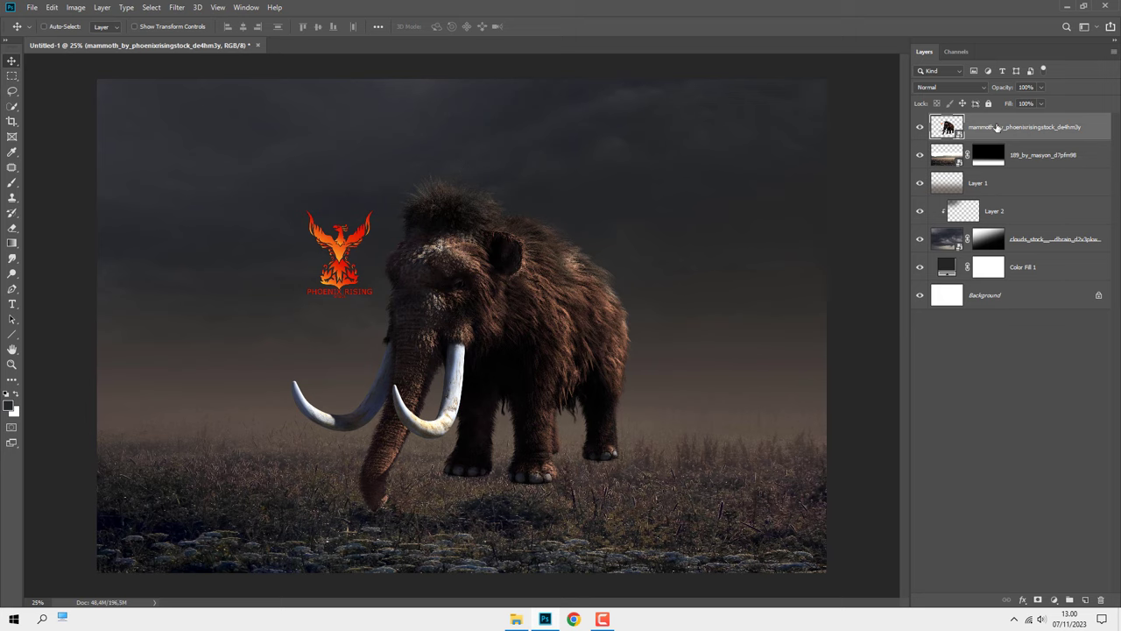
Add a layer mask to the mammoth and set a 75 px brush at 100% opacity
click(1038, 599)
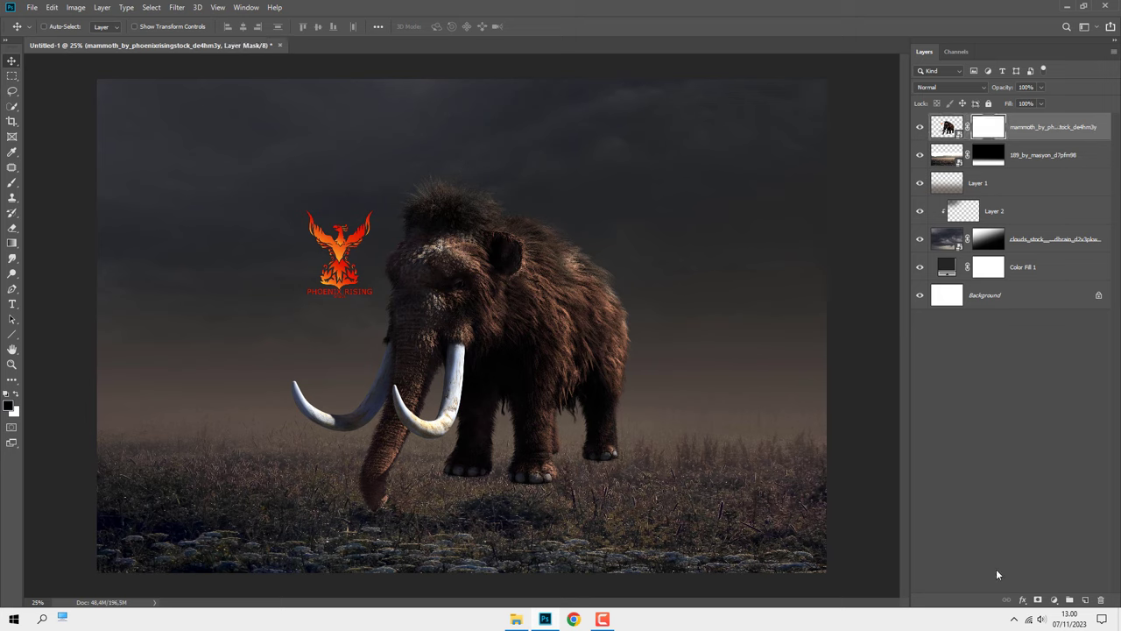
right_click(11, 186)
click(52, 184)
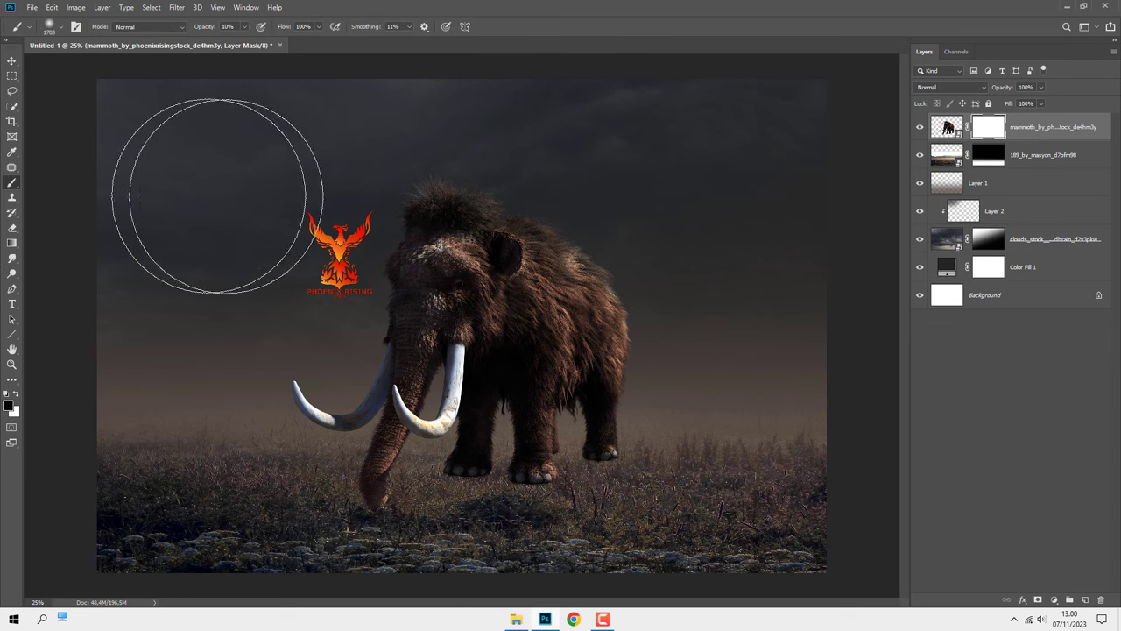
right_click(289, 203)
drag(377, 226, 369, 226)
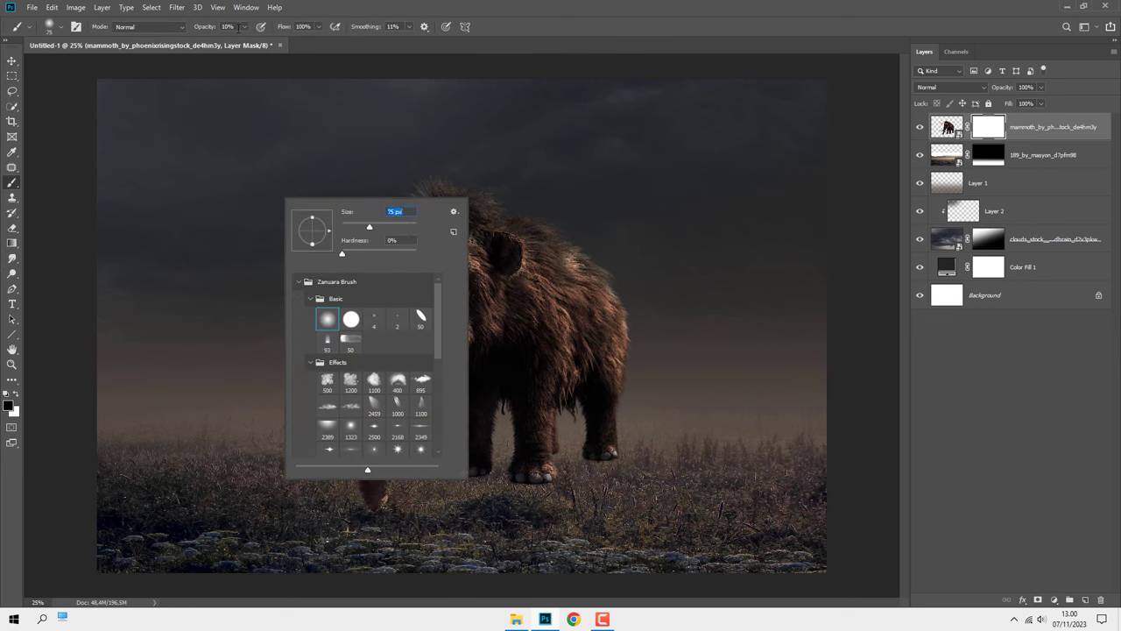
key(Return)
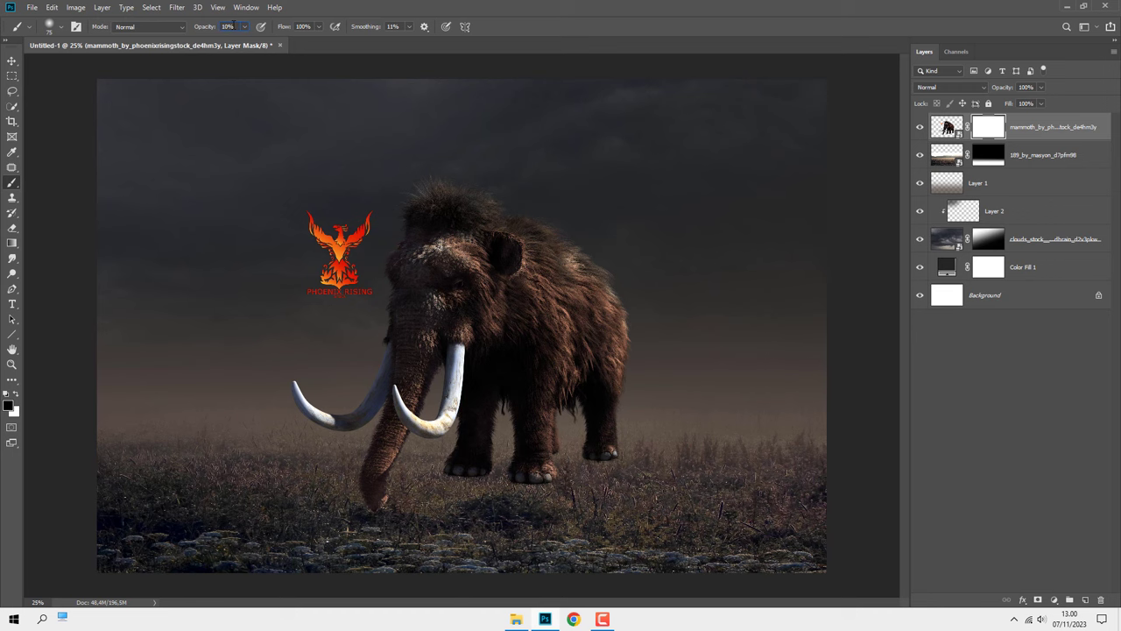
click(245, 26)
drag(286, 40, 325, 12)
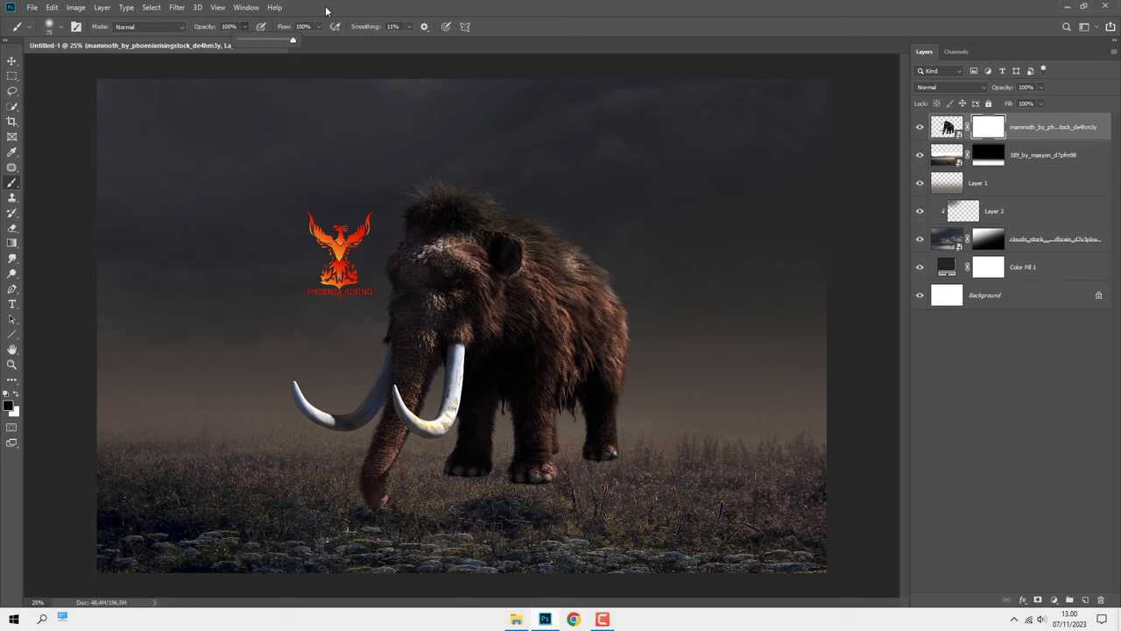
scroll(360, 202, up, 2)
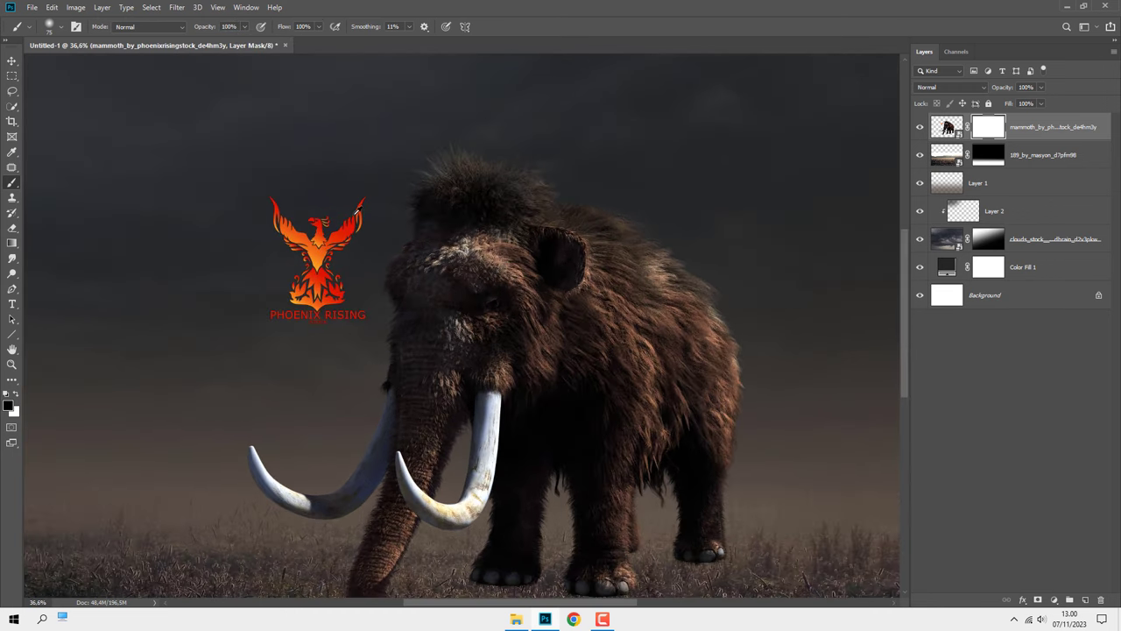
Paint out the phoenix logo watermark and its leftover red speck on the mask
mouse_move(351, 296)
mouse_down()
mouse_move(335, 183)
mouse_move(336, 236)
mouse_move(280, 338)
mouse_move(270, 231)
mouse_move(319, 254)
mouse_move(316, 233)
mouse_move(258, 183)
mouse_move(261, 223)
mouse_up()
key(bracketright)
key(bracketright)
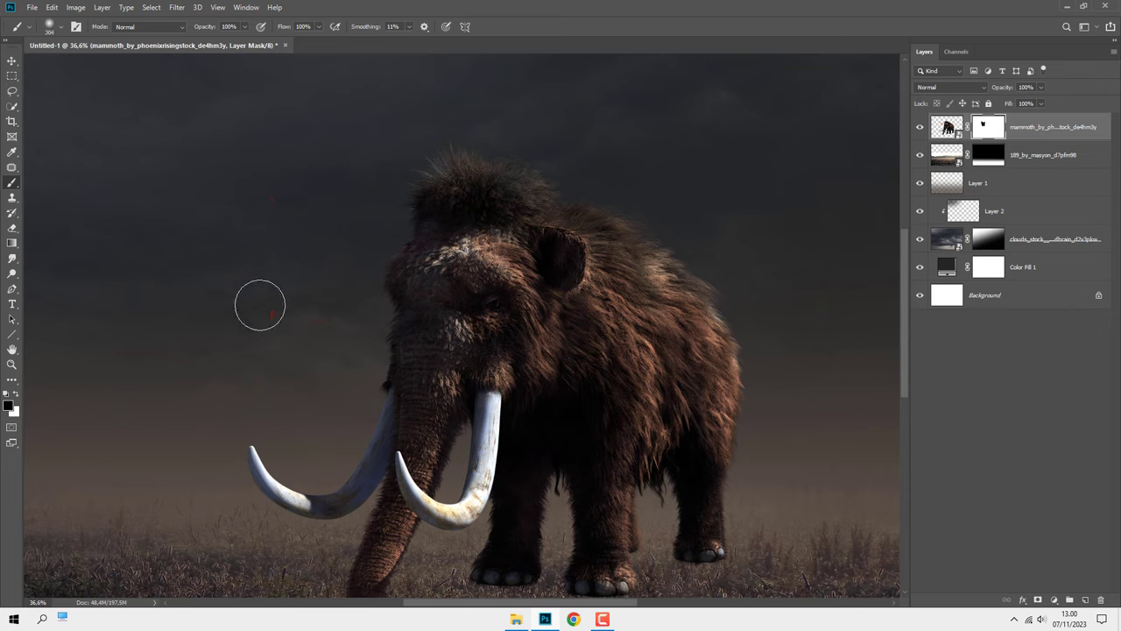
mouse_move(260, 303)
mouse_down()
mouse_move(318, 321)
mouse_move(345, 310)
mouse_move(325, 290)
mouse_up()
Hide the mammoth's toes and the bottom of the right foot behind the grass
drag(494, 469, 401, 283)
scroll(578, 455, up, 3)
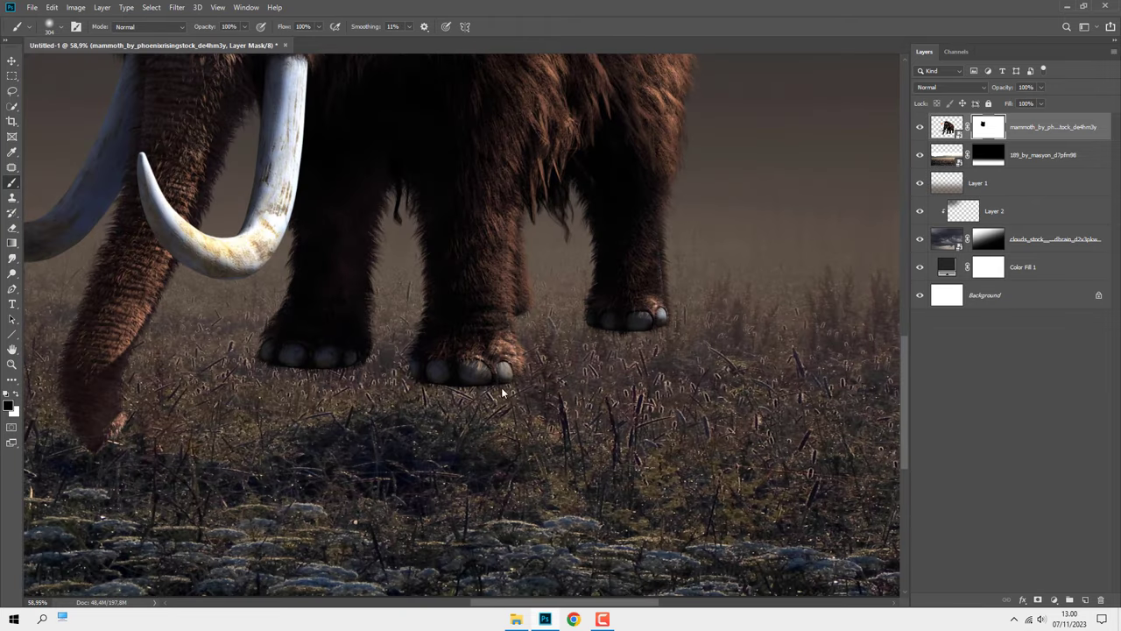
alt+right_click(506, 388)
mouse_move(479, 402)
mouse_down()
mouse_move(539, 408)
mouse_move(287, 381)
mouse_up()
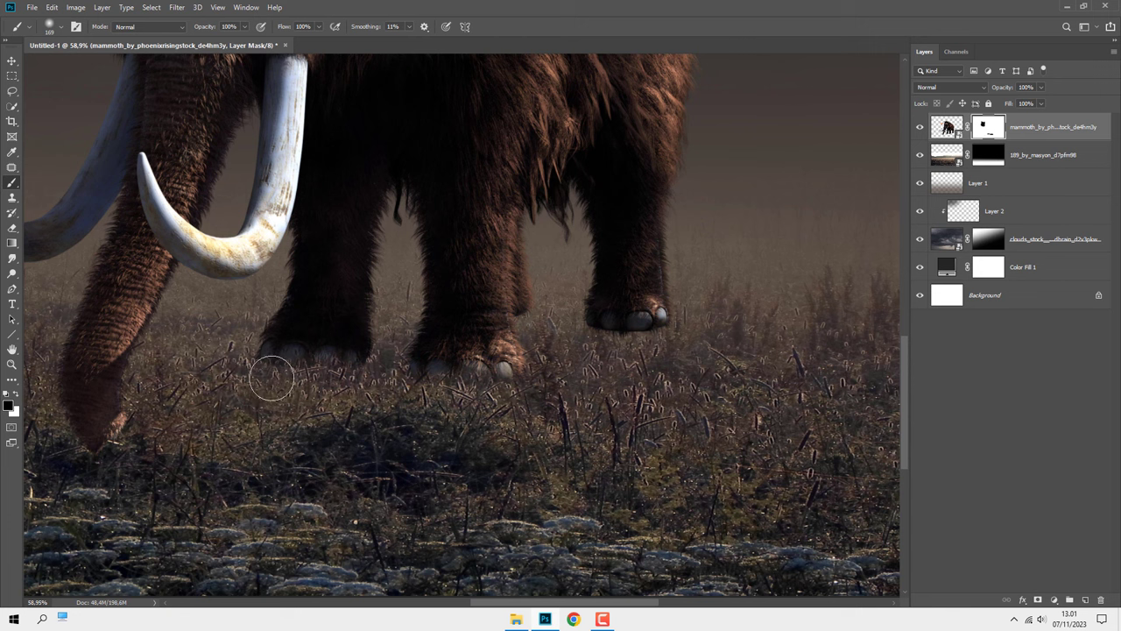
mouse_move(603, 356)
mouse_down()
mouse_move(681, 333)
mouse_move(608, 341)
mouse_up()
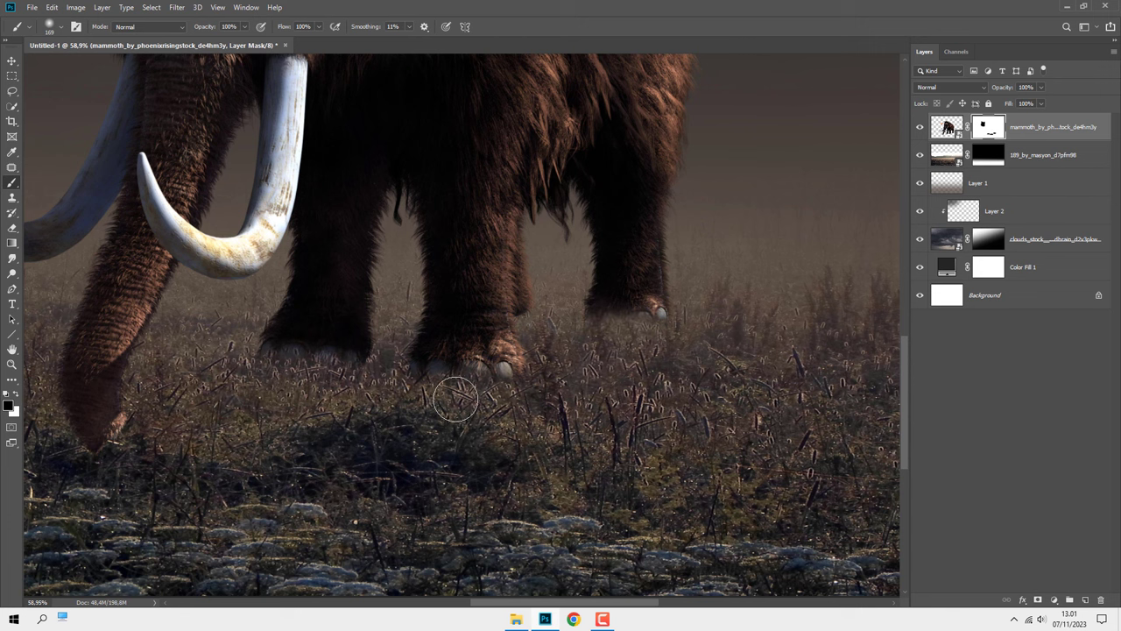
Resize the brush and touch up the mask along the right foot's edge
right_click(399, 393)
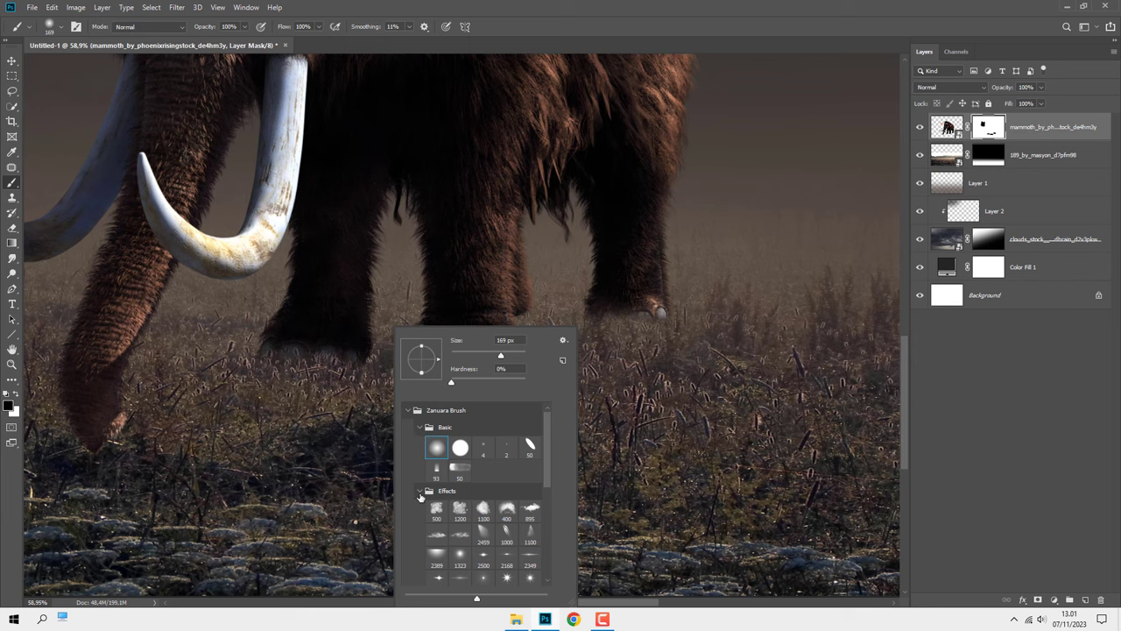
click(419, 492)
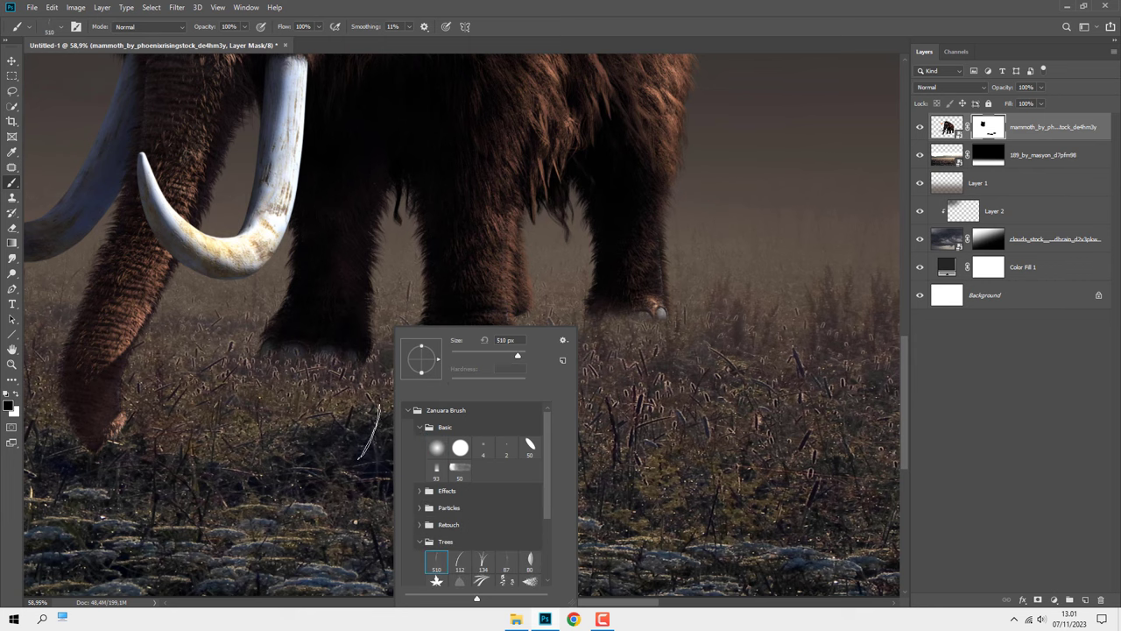
key(Escape)
alt+right_click(301, 363)
scroll(315, 343, up, 2)
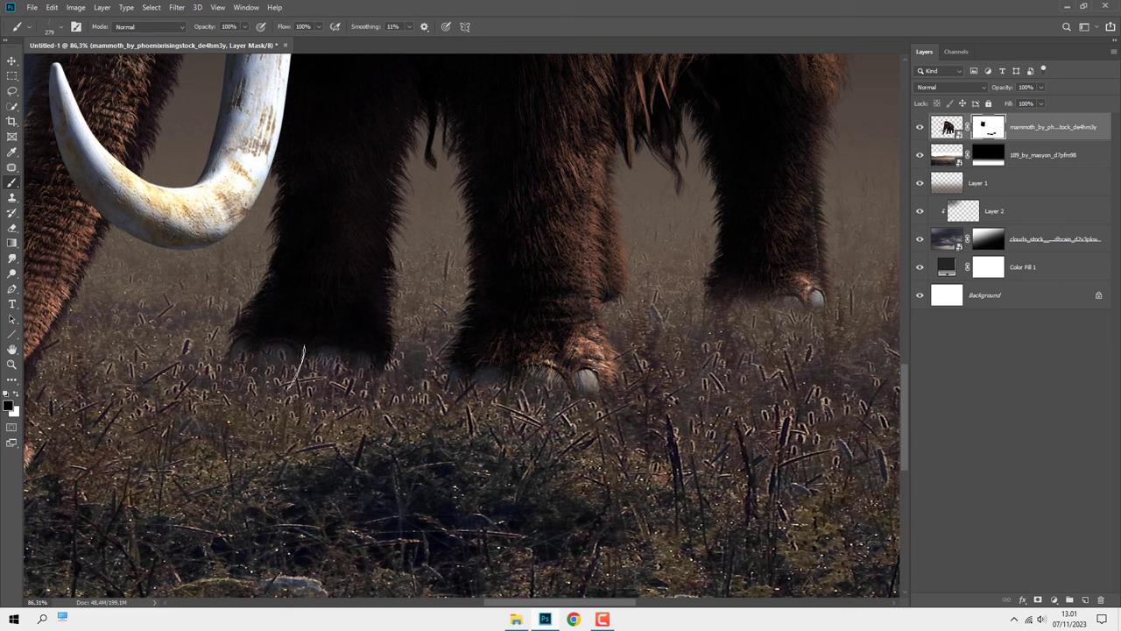
alt+right_click(247, 375)
key(bracketleft)
key(bracketleft)
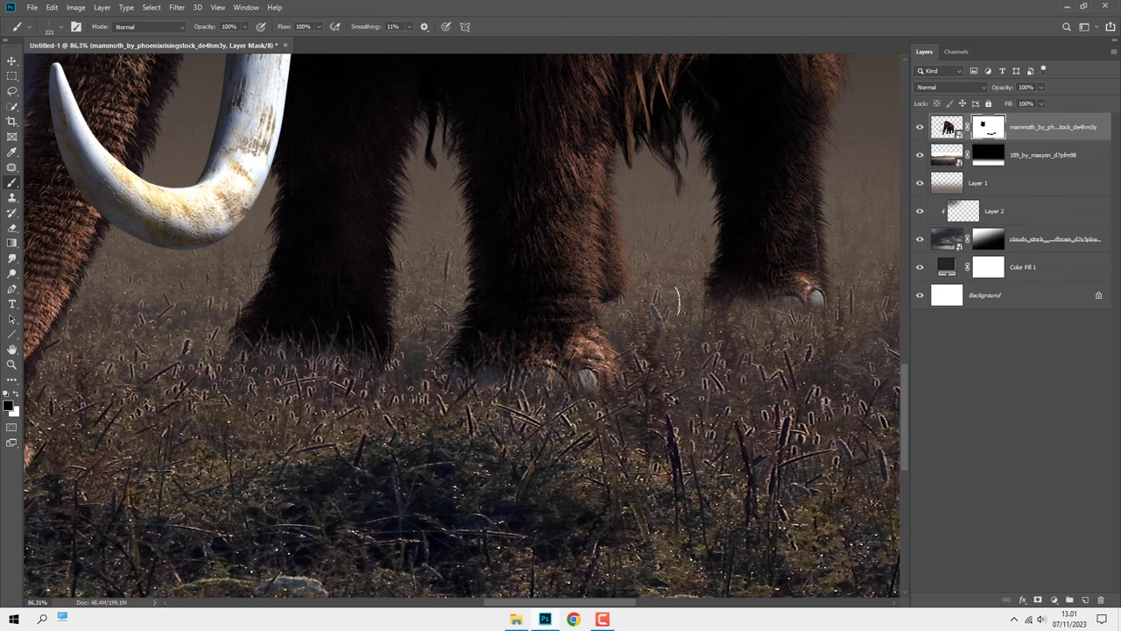
drag(677, 303, 830, 308)
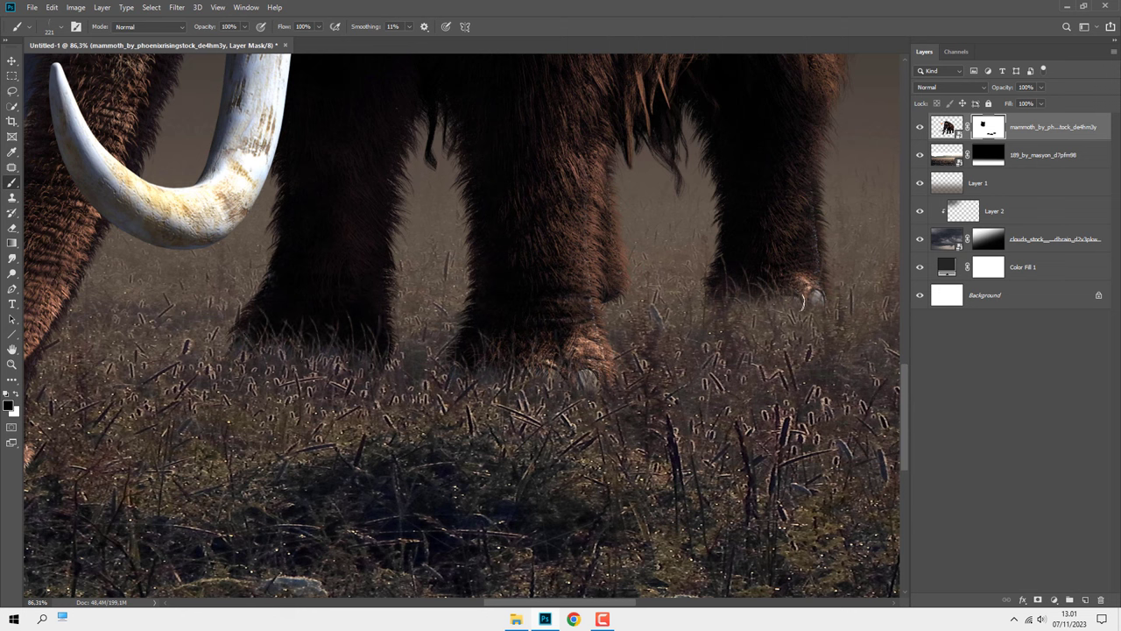
Feather the mammoth's layer mask by 1.6 px
double_click(974, 133)
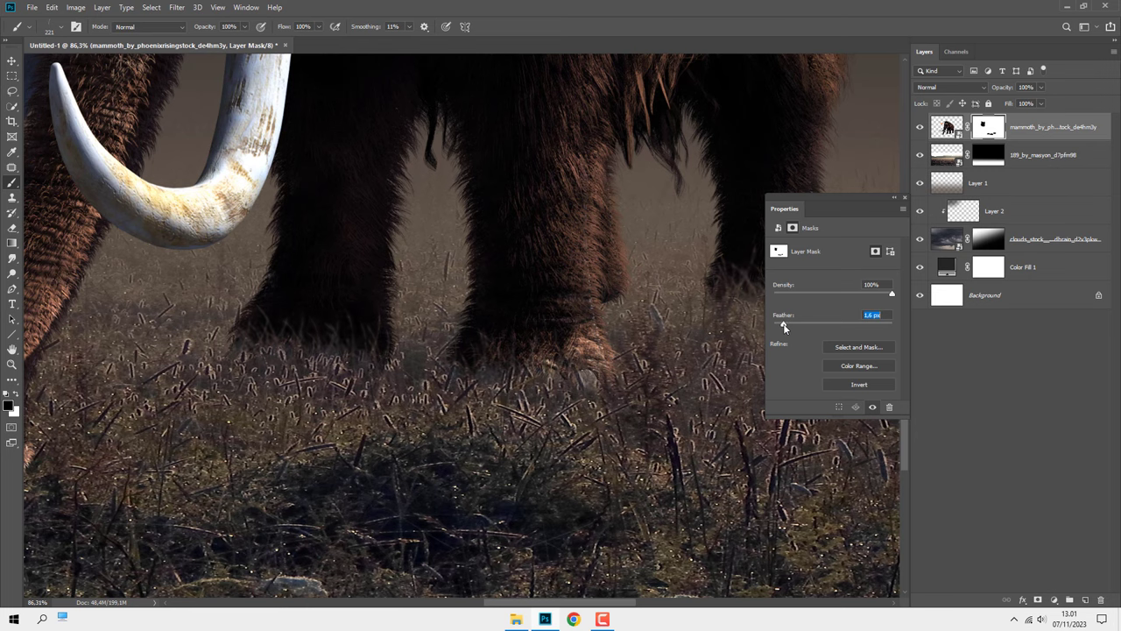
mouse_move(289, 473)
mouse_down()
mouse_move(526, 385)
mouse_move(328, 401)
mouse_up()
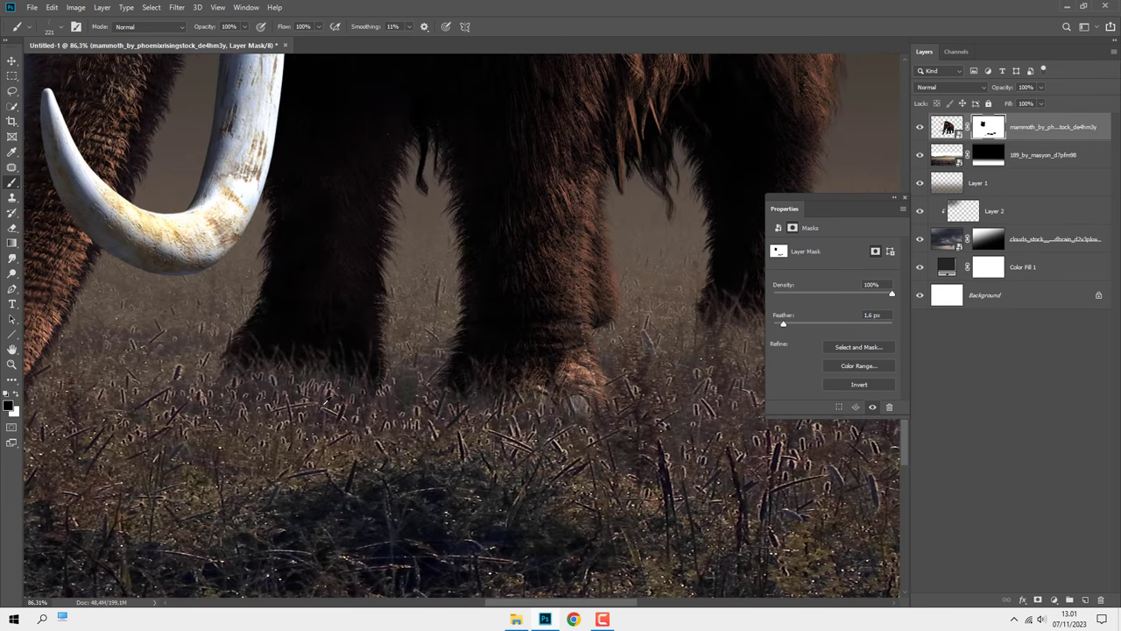
scroll(325, 401, down, 3)
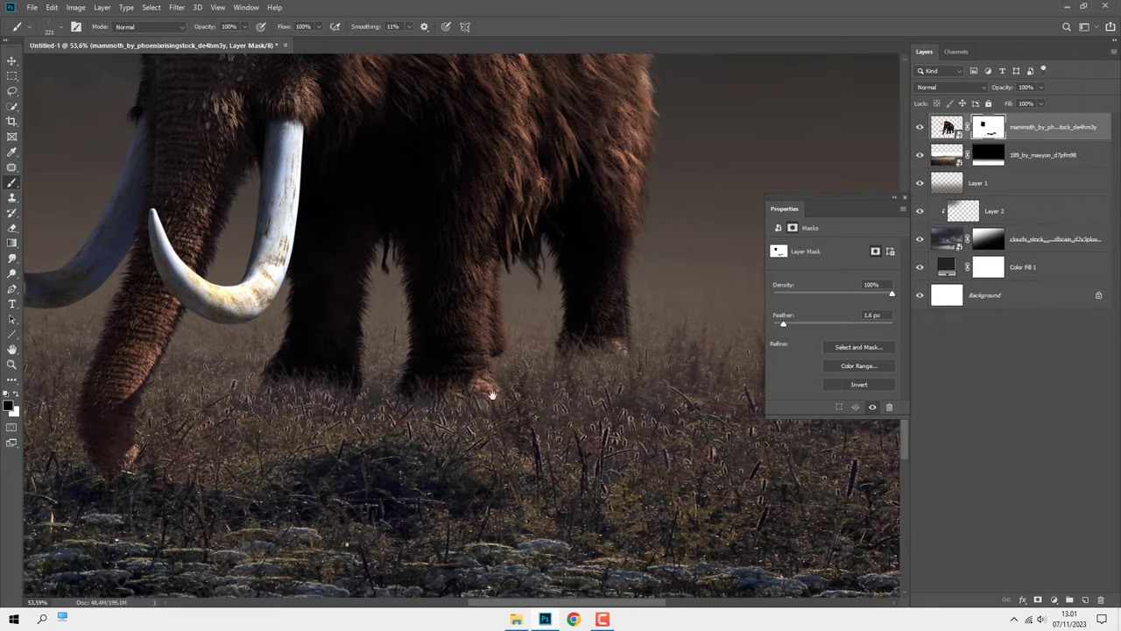
scroll(493, 395, down, 3)
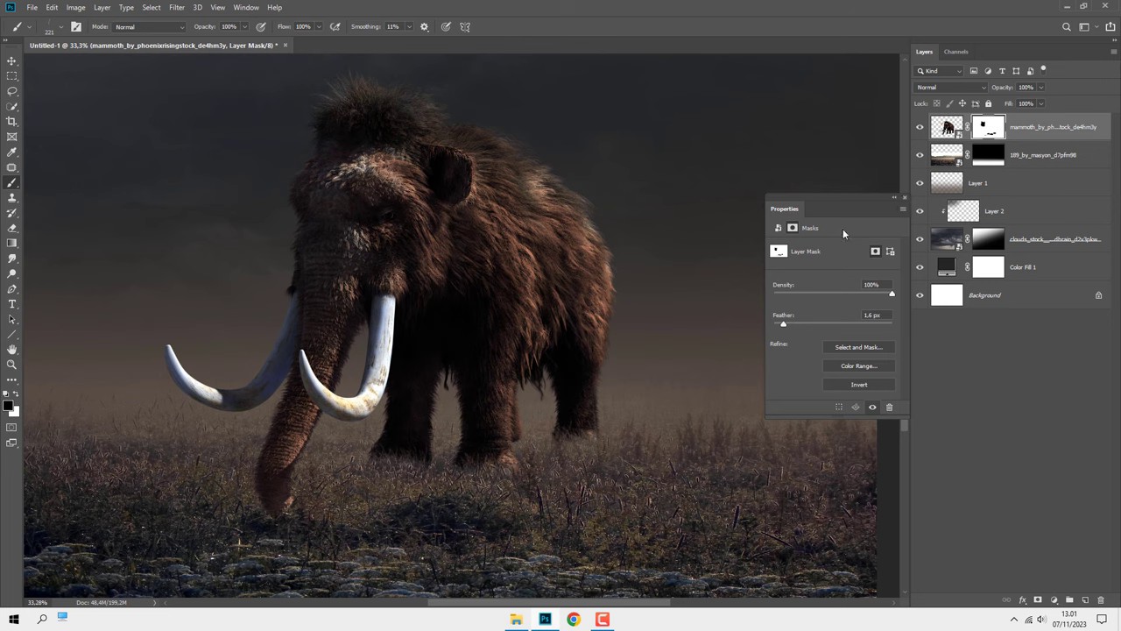
click(904, 198)
scroll(518, 410, up, 2)
Pick the 500 px cloudy Effects brush at 10% opacity
right_click(518, 410)
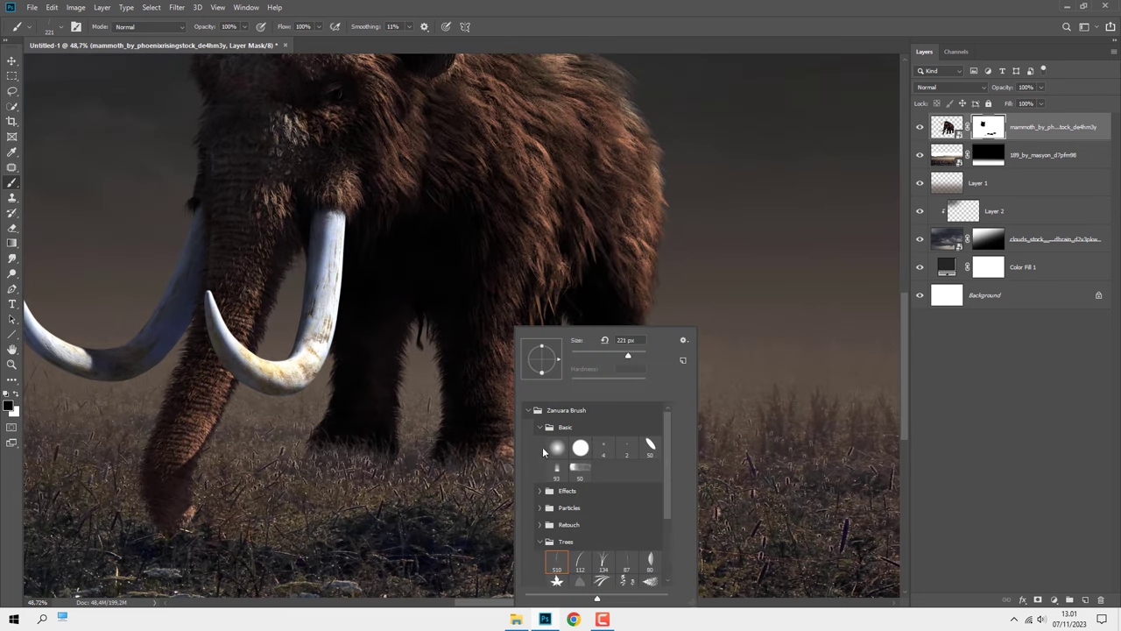
click(539, 491)
click(558, 509)
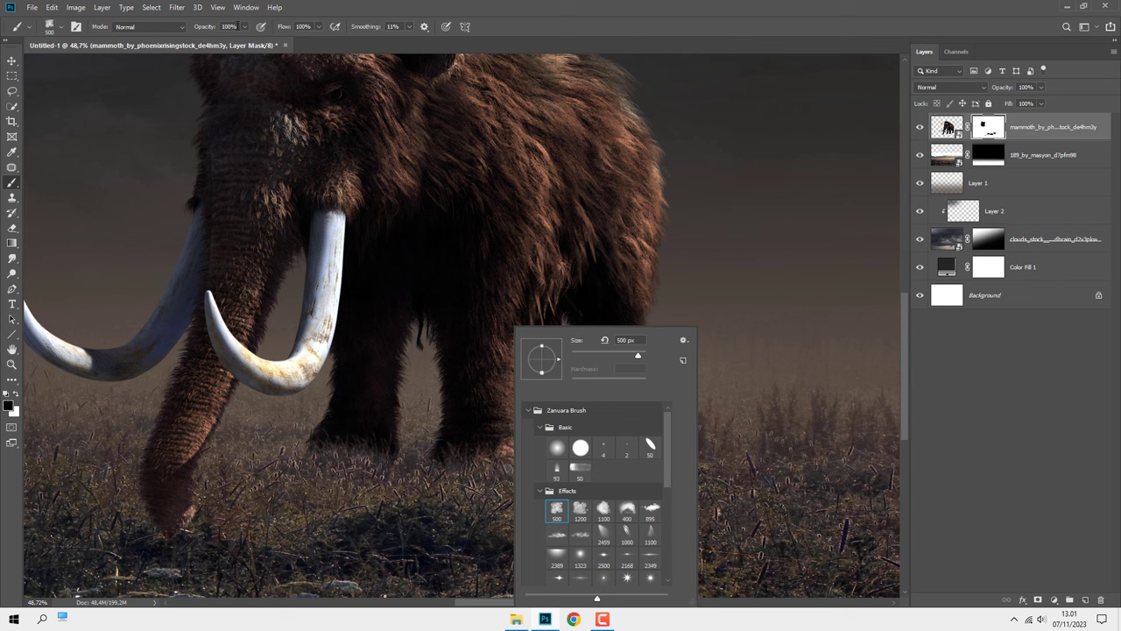
click(246, 29)
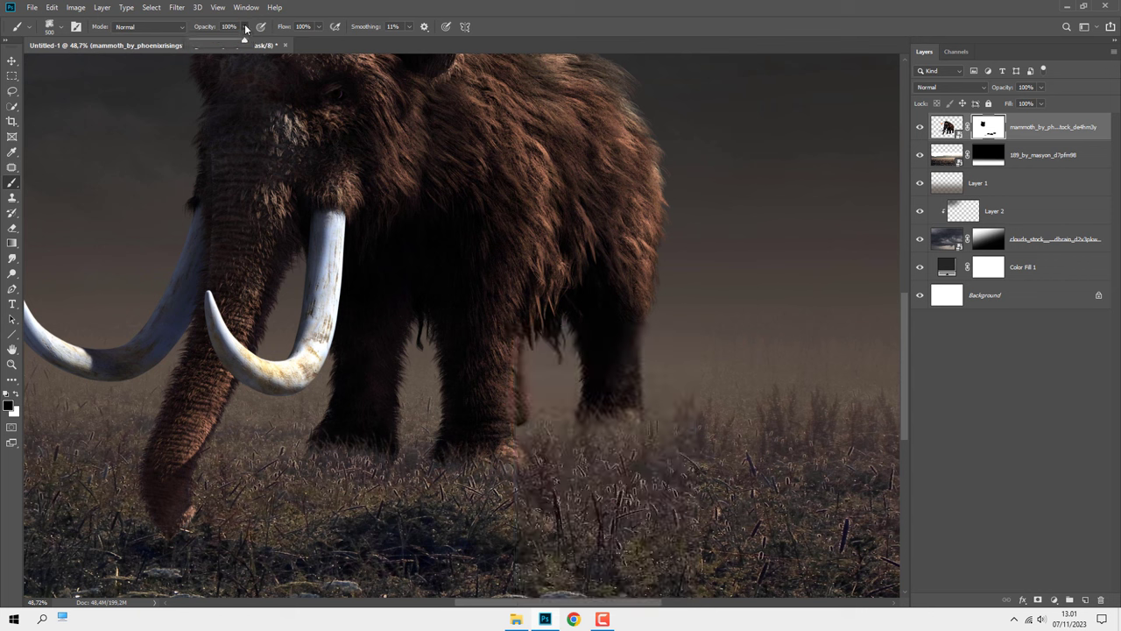
click(242, 30)
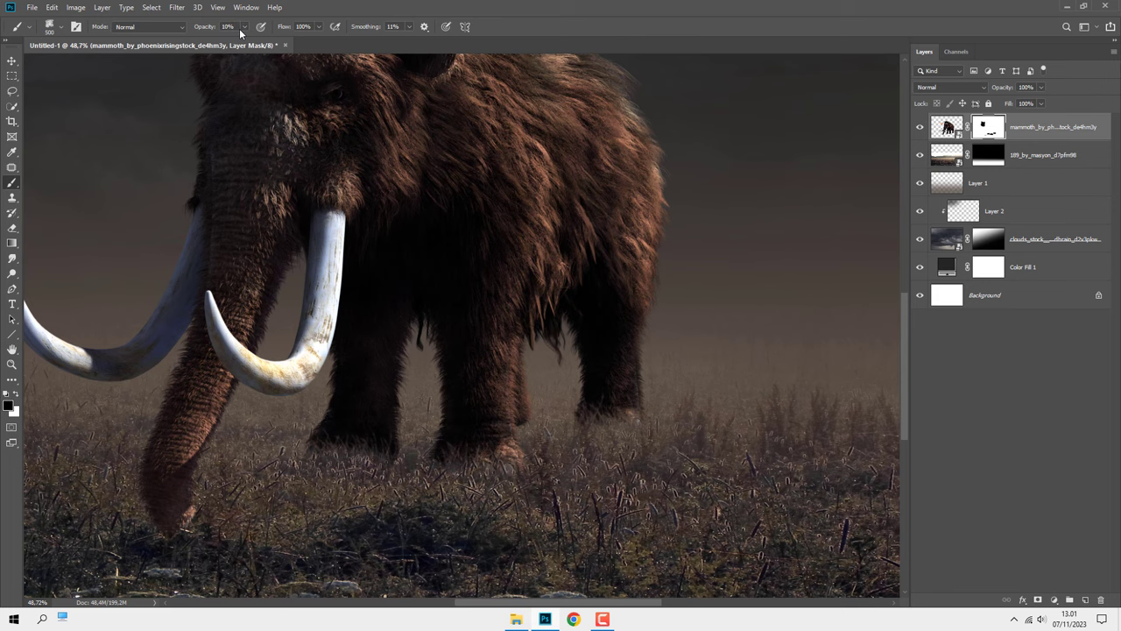
scroll(339, 448, up, 3)
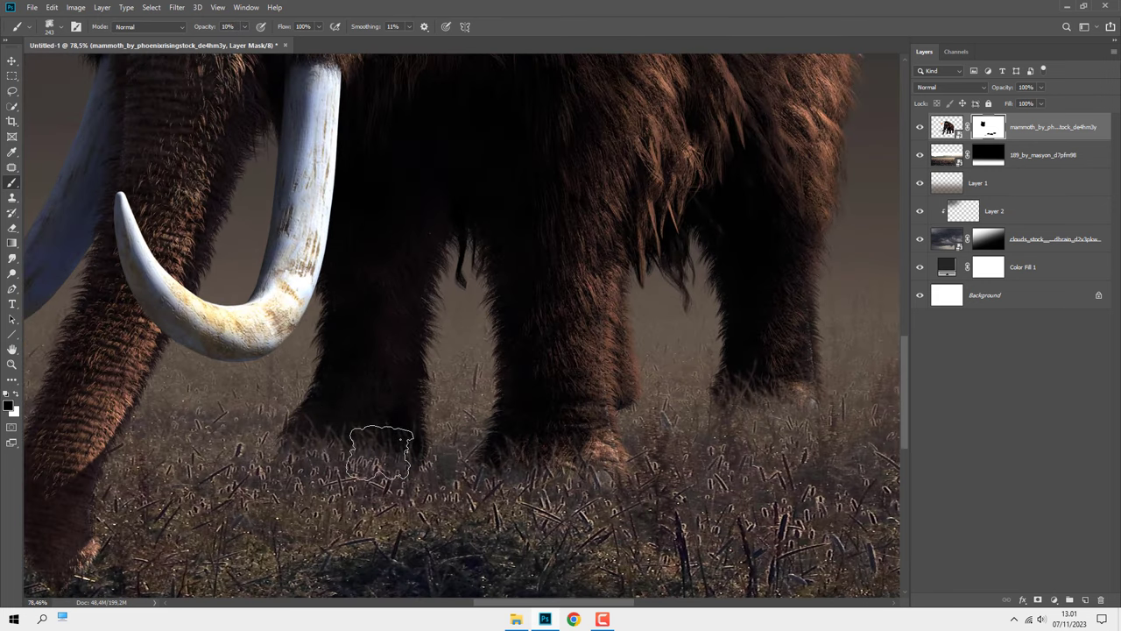
scroll(394, 416, down, 2)
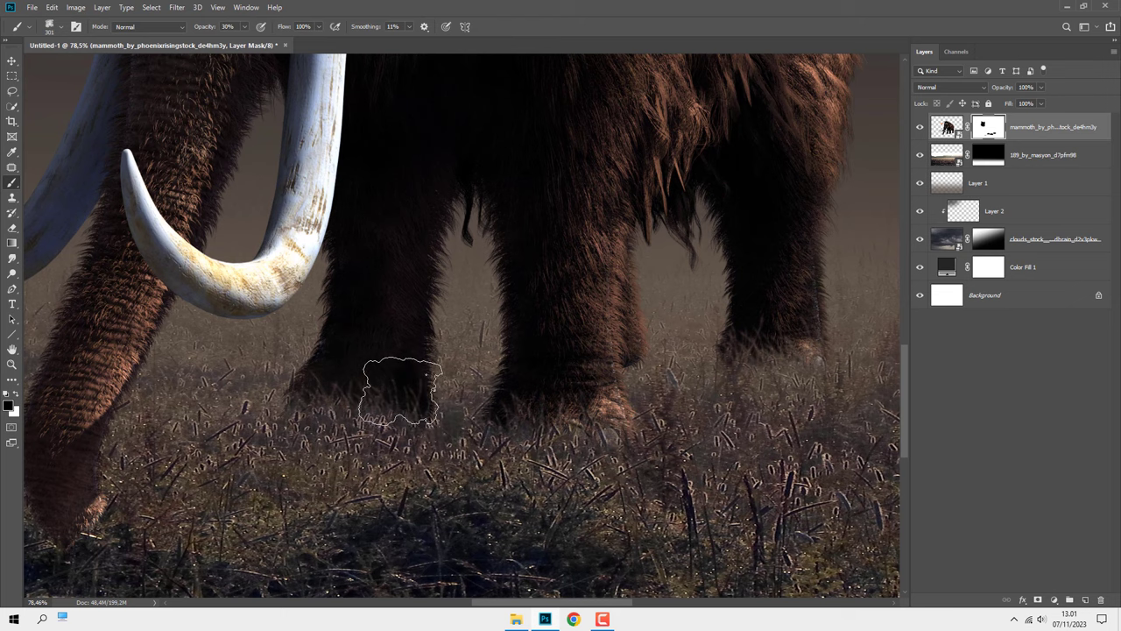
key(3)
scroll(385, 404, down, 2)
key(1)
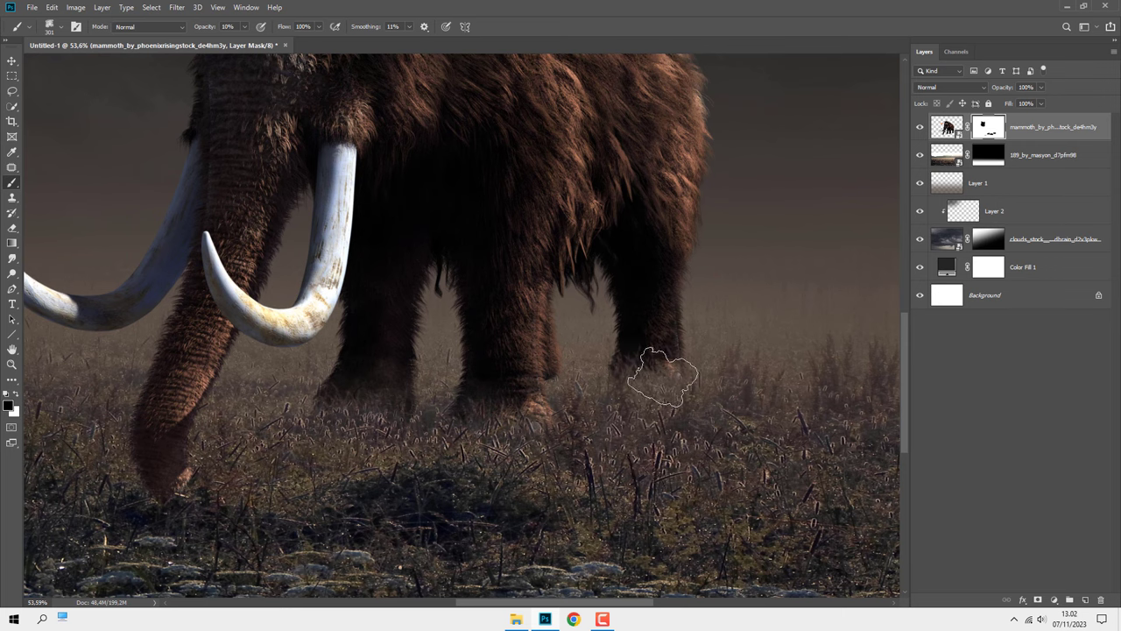
Paint soft mist over the bottom of the mammoth's rear leg
drag(647, 378, 648, 350)
scroll(470, 429, down, 2)
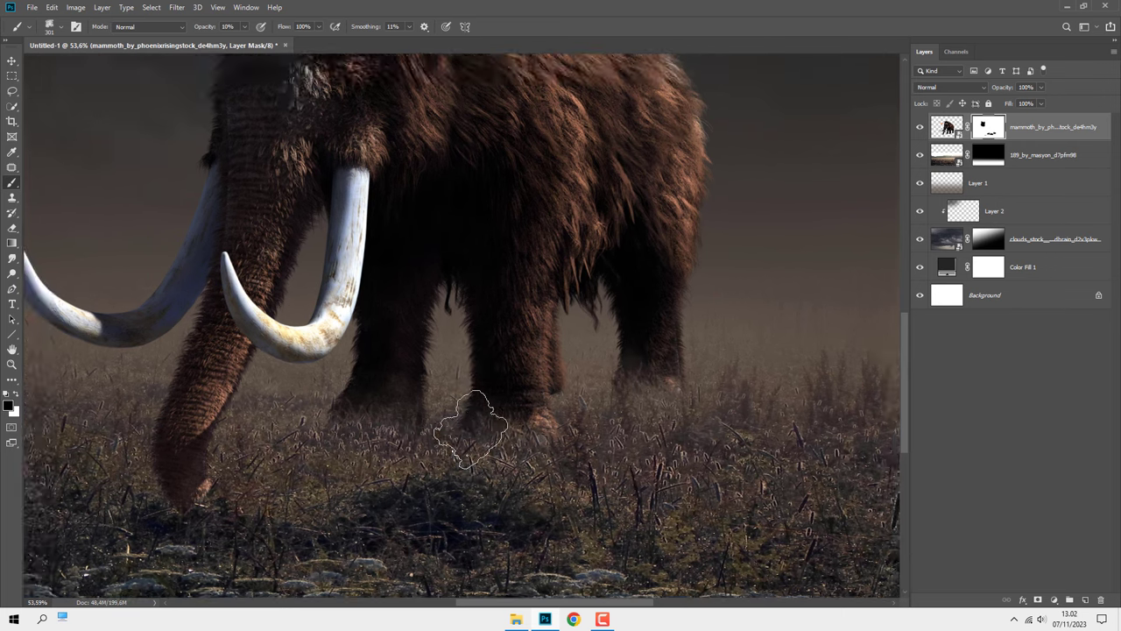
scroll(470, 429, down, 3)
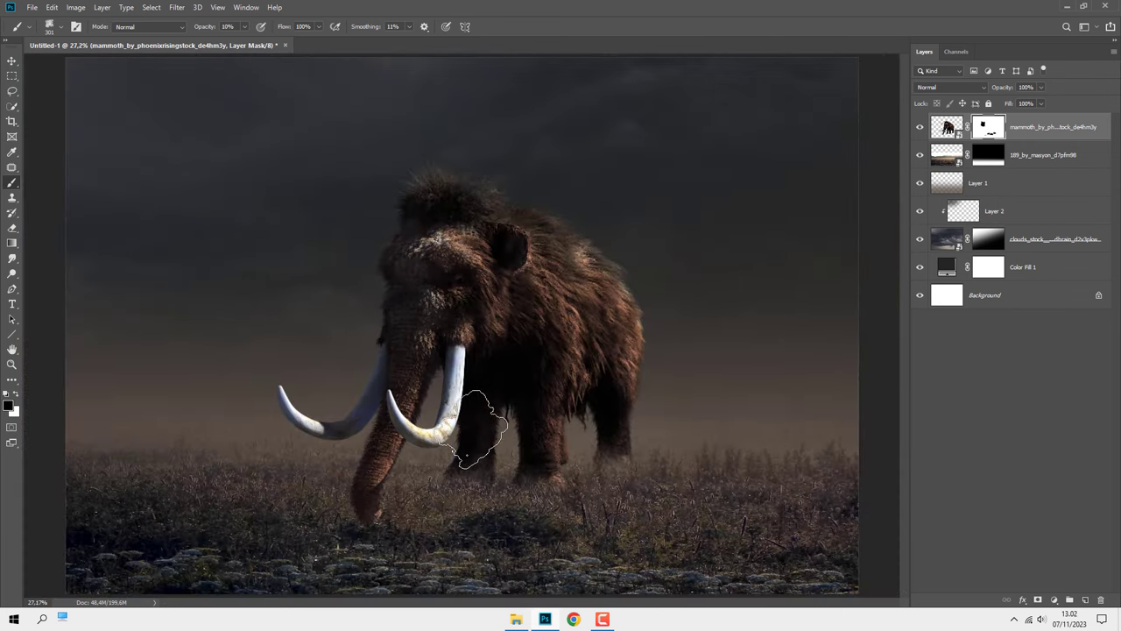
Place the woman image from the STOCK IMAGES folder into the composite
click(1040, 125)
key(v)
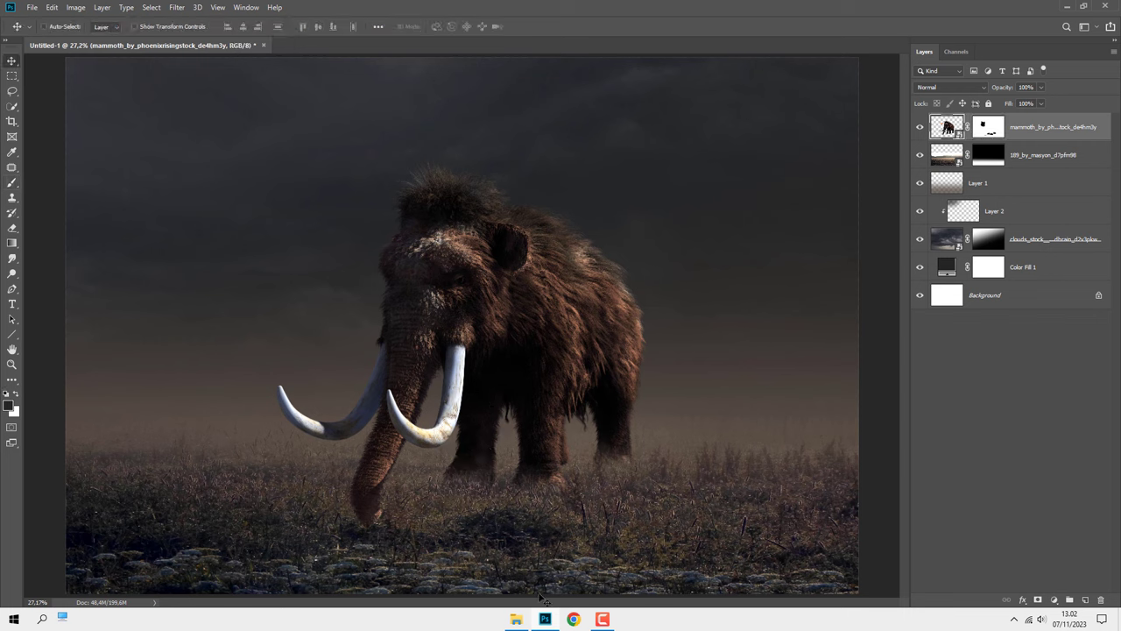
click(516, 619)
drag(478, 219, 426, 490)
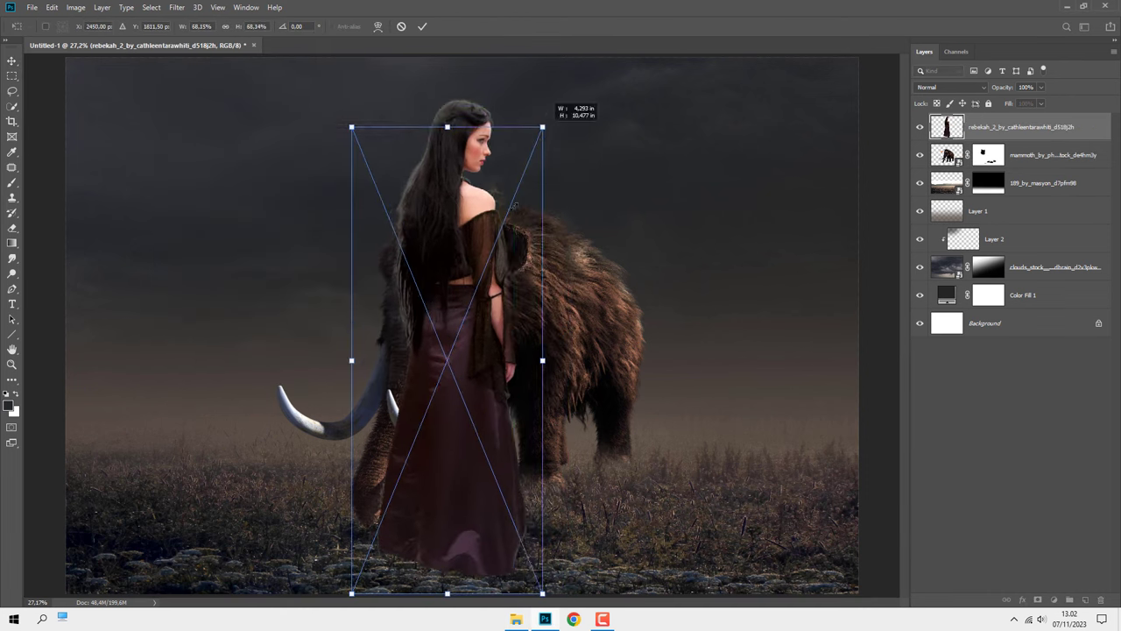
Scale the woman down and set her in the grass beside the mammoth's tusk
drag(571, 58, 433, 351)
drag(387, 396, 318, 426)
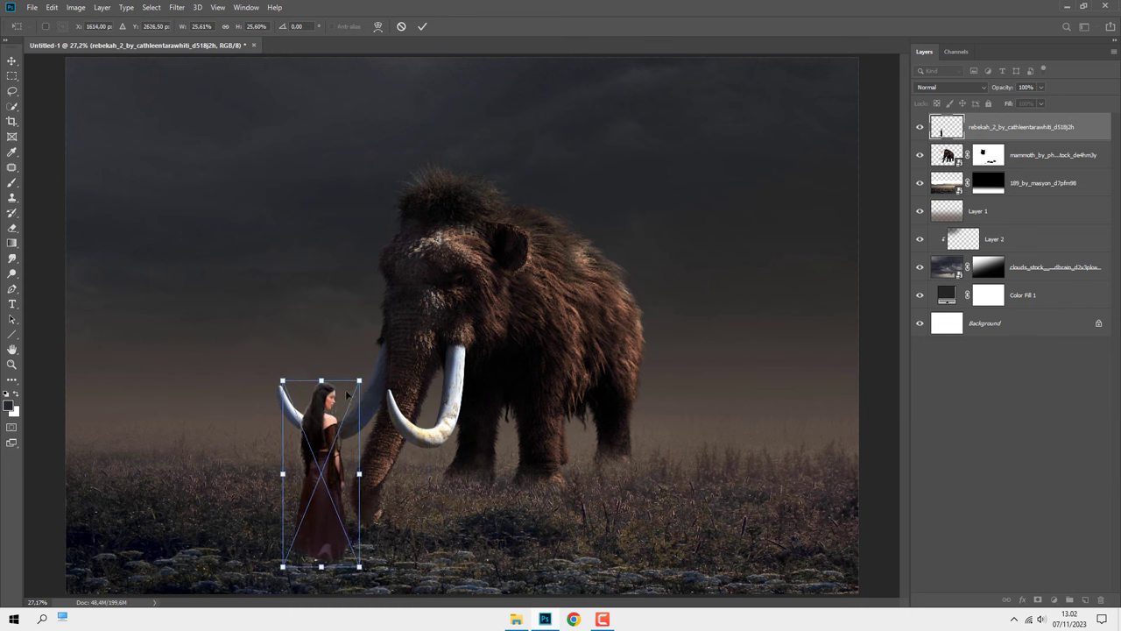
drag(358, 384, 350, 405)
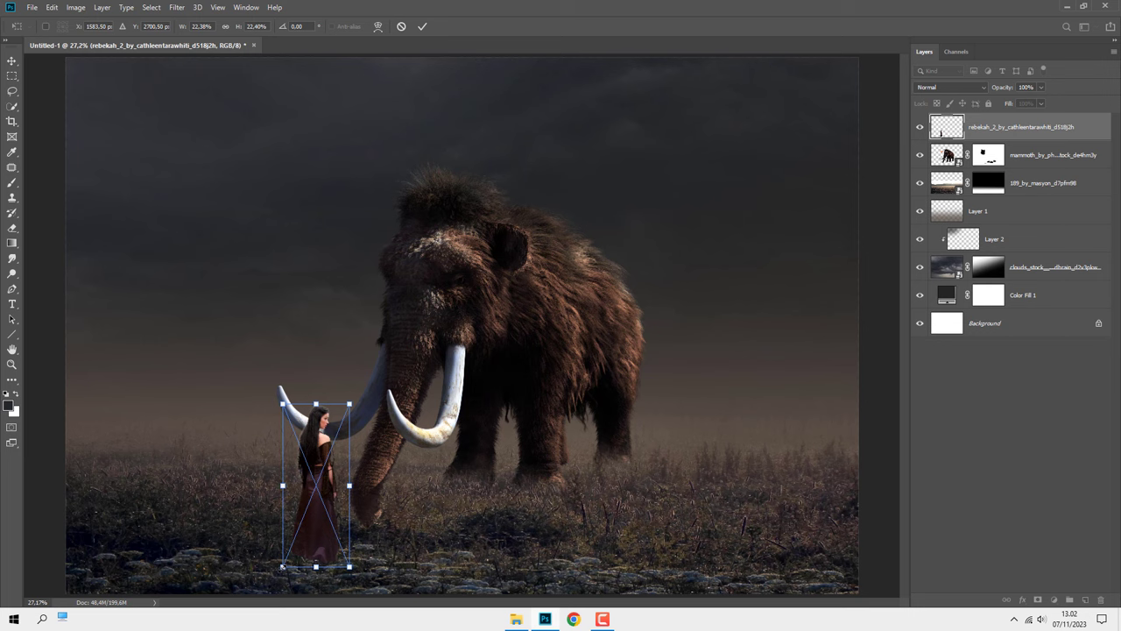
drag(282, 567, 297, 534)
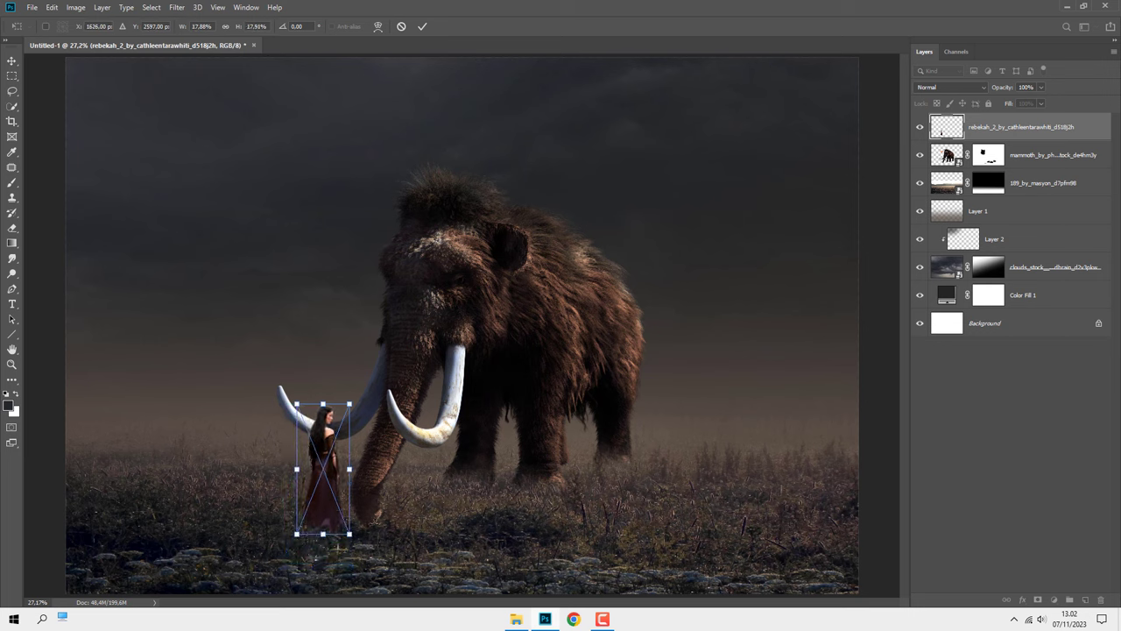
drag(349, 404, 355, 410)
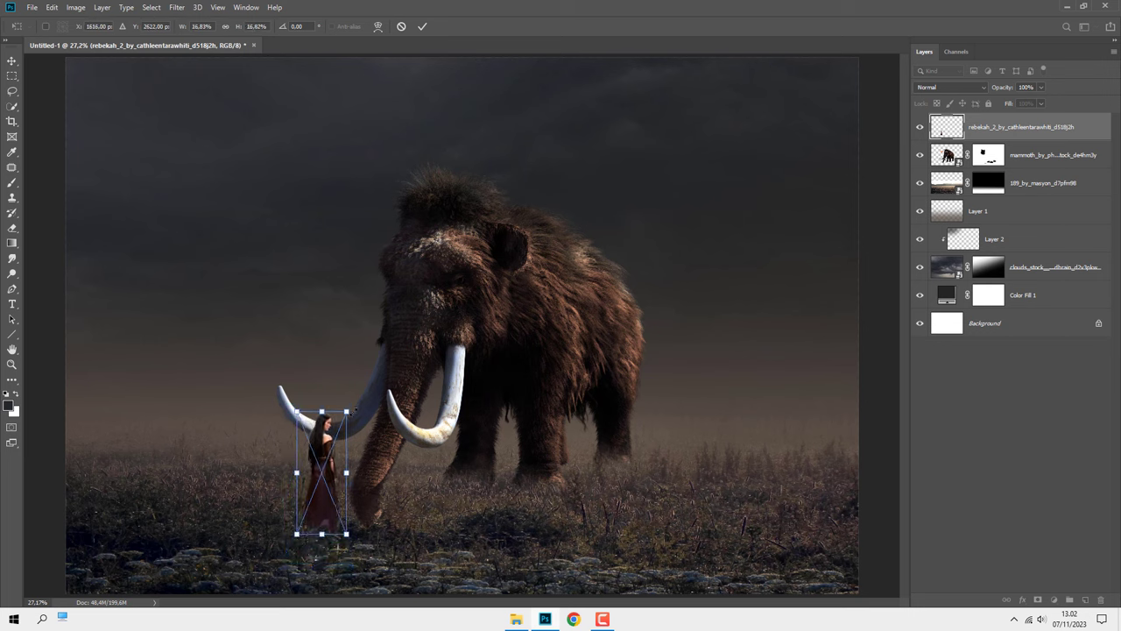
key(Return)
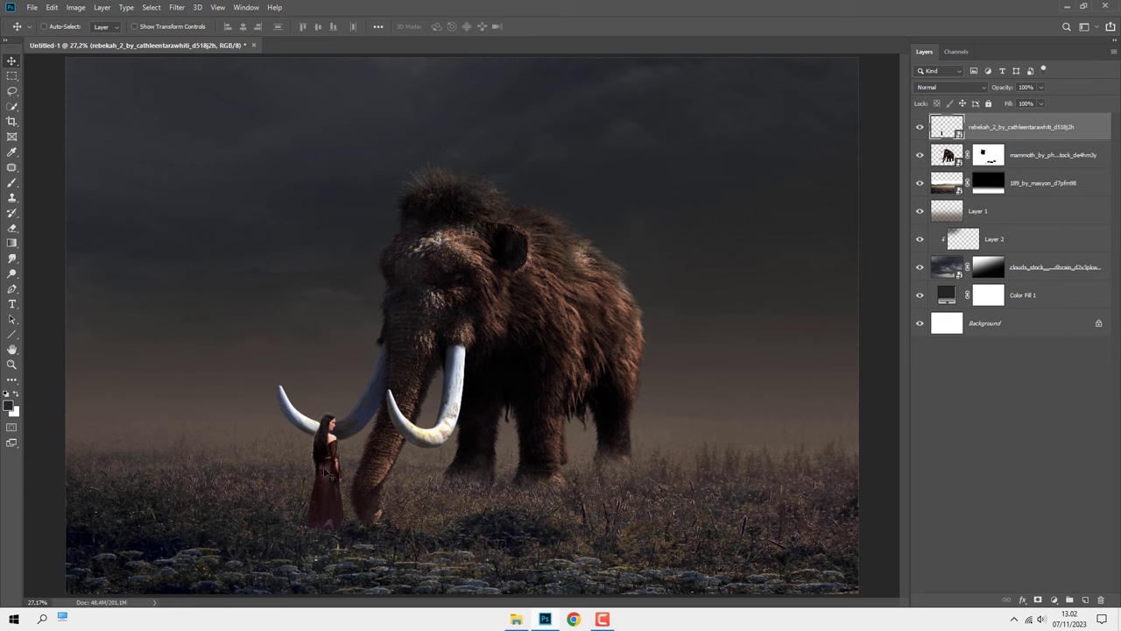
Enlarge the woman slightly, commit it, and zoom in on her beside the trunk
key(ctrl+t)
drag(300, 533, 298, 540)
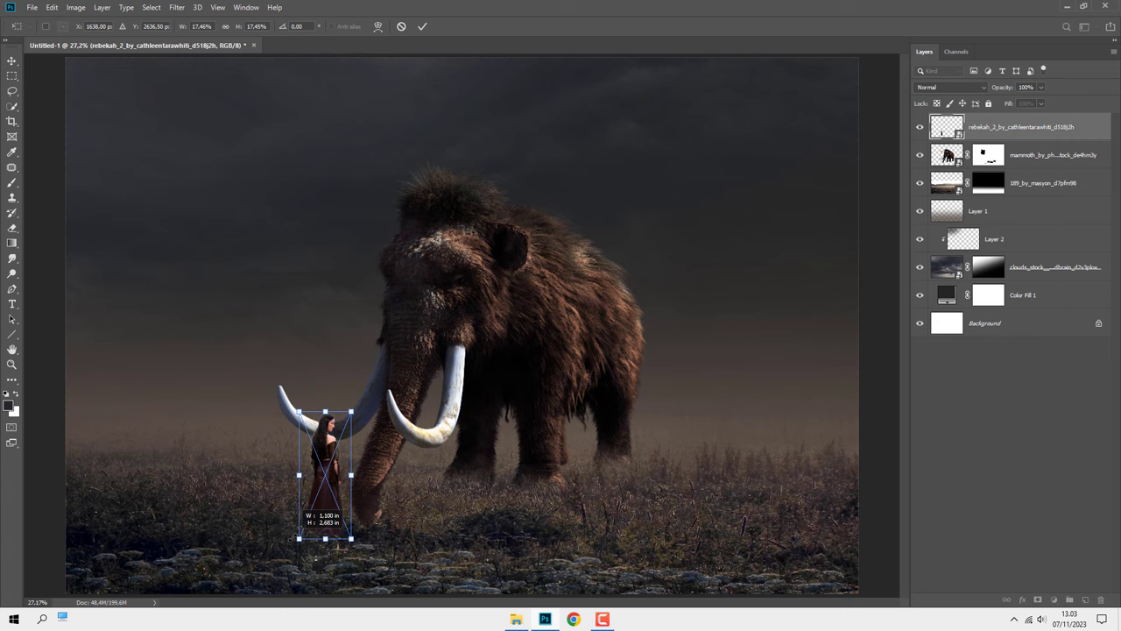
key(Return)
scroll(300, 537, up, 2)
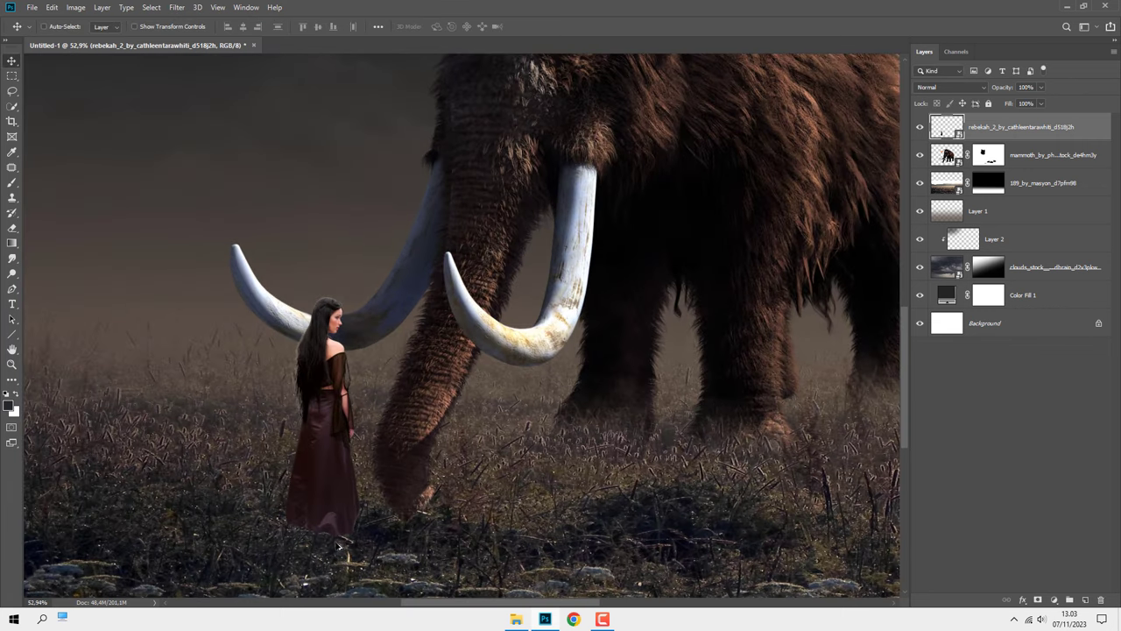
scroll(324, 526, up, 2)
scroll(350, 512, up, 2)
scroll(386, 438, up, 1)
drag(403, 403, 410, 386)
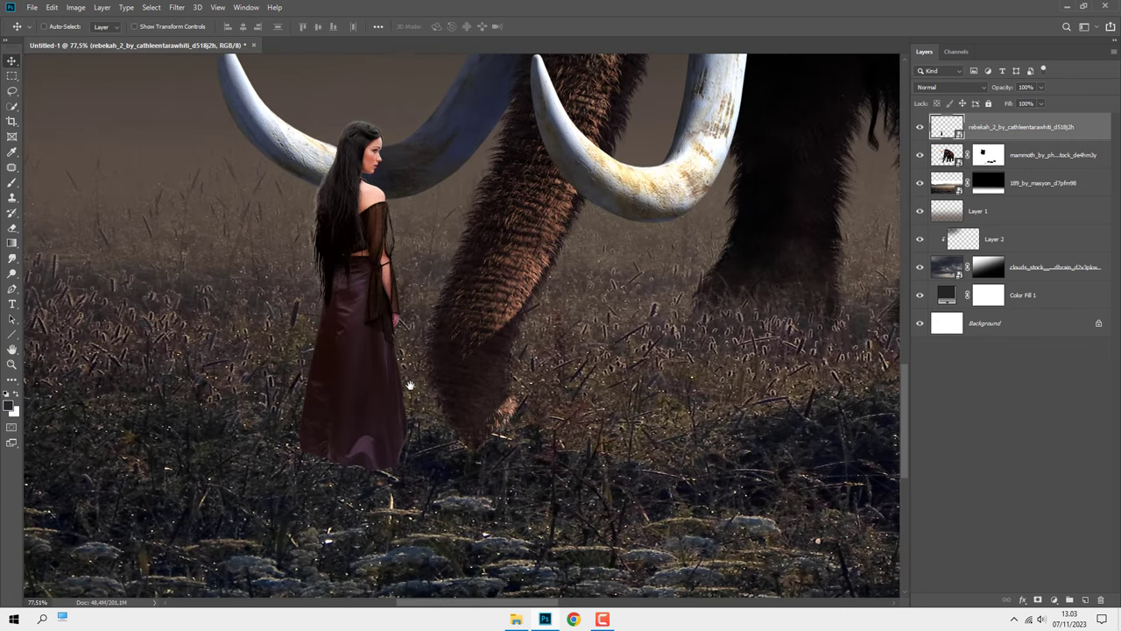
Add a layer mask to the woman's layer and switch to the Brush tool
click(1036, 599)
right_click(12, 182)
click(63, 184)
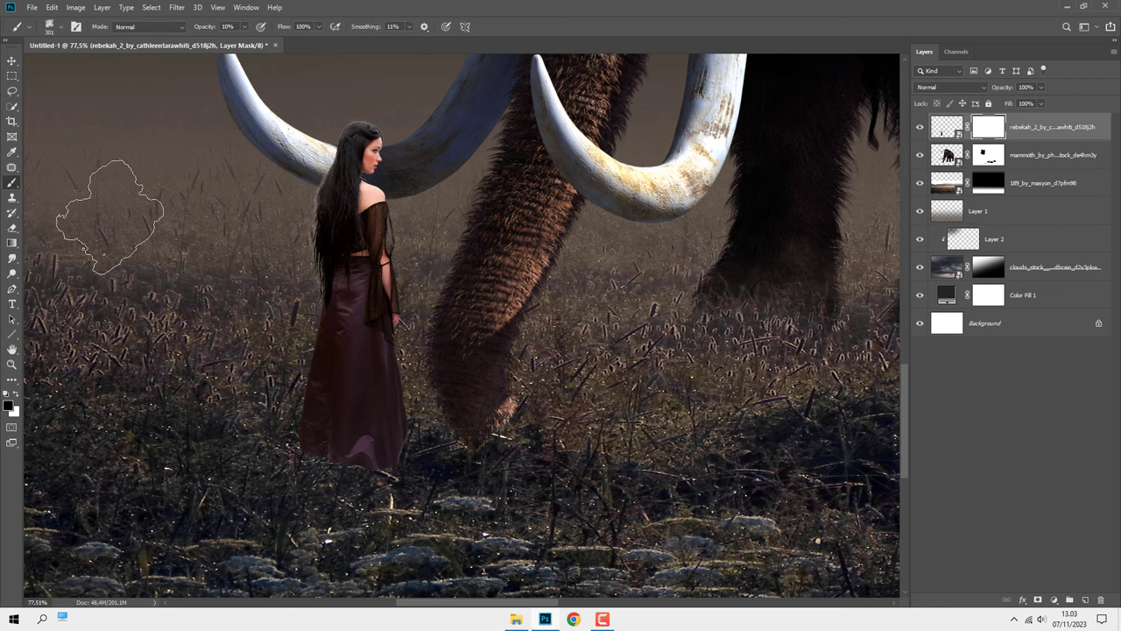
Choose a grass-blade brush from the Trees set and enlarge it
right_click(347, 393)
scroll(394, 531, down, 1)
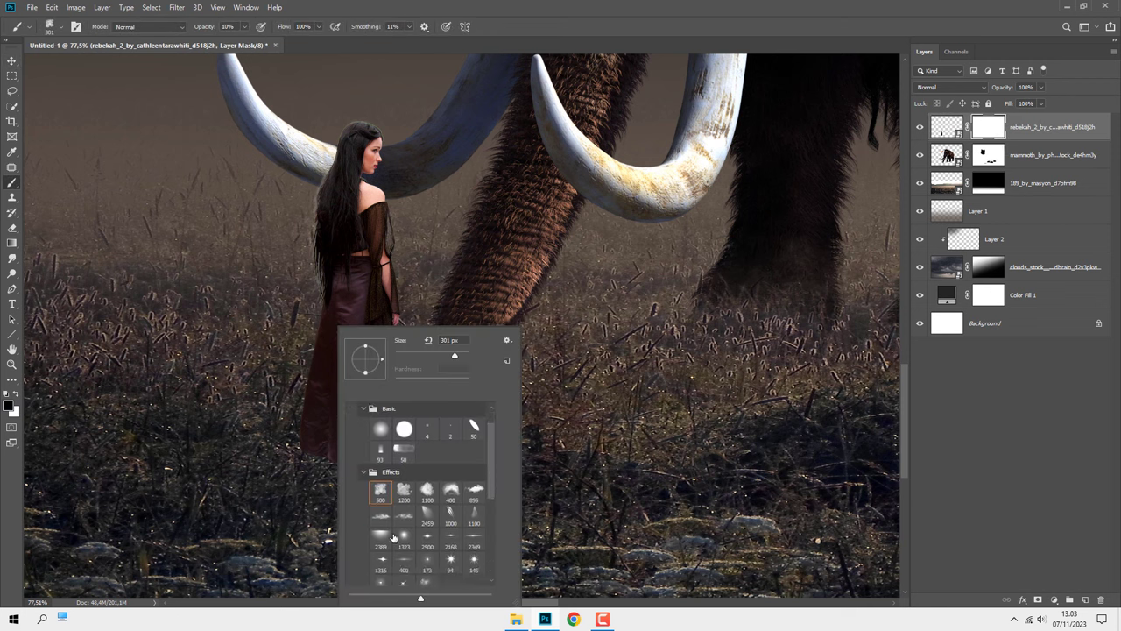
scroll(390, 536, down, 3)
scroll(387, 544, down, 2)
scroll(383, 551, down, 2)
click(383, 550)
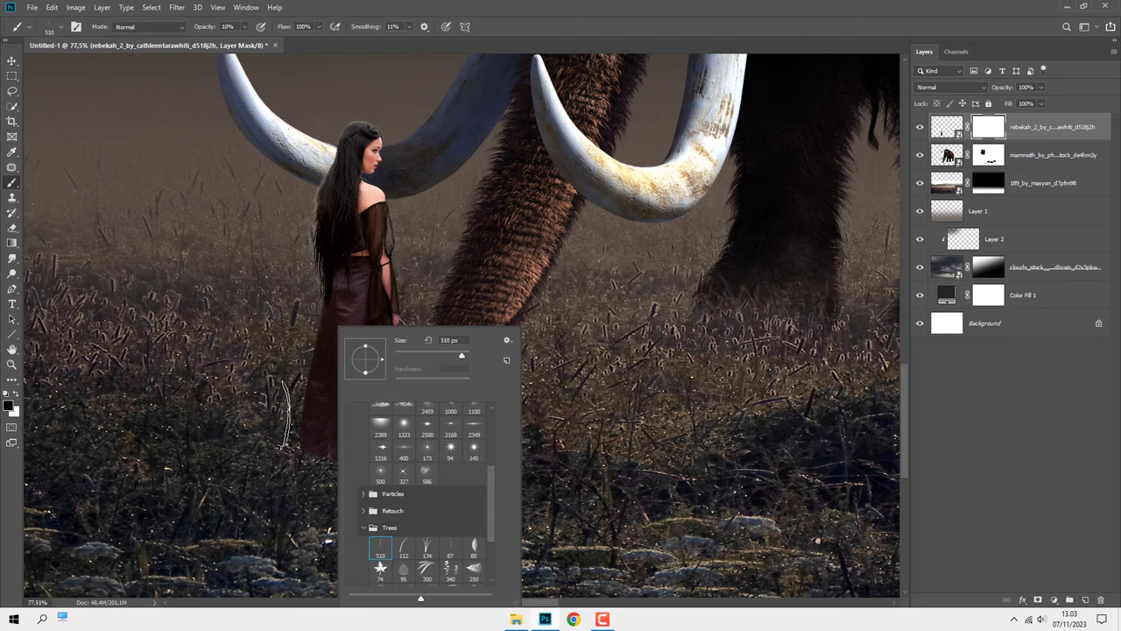
scroll(343, 411, up, 2)
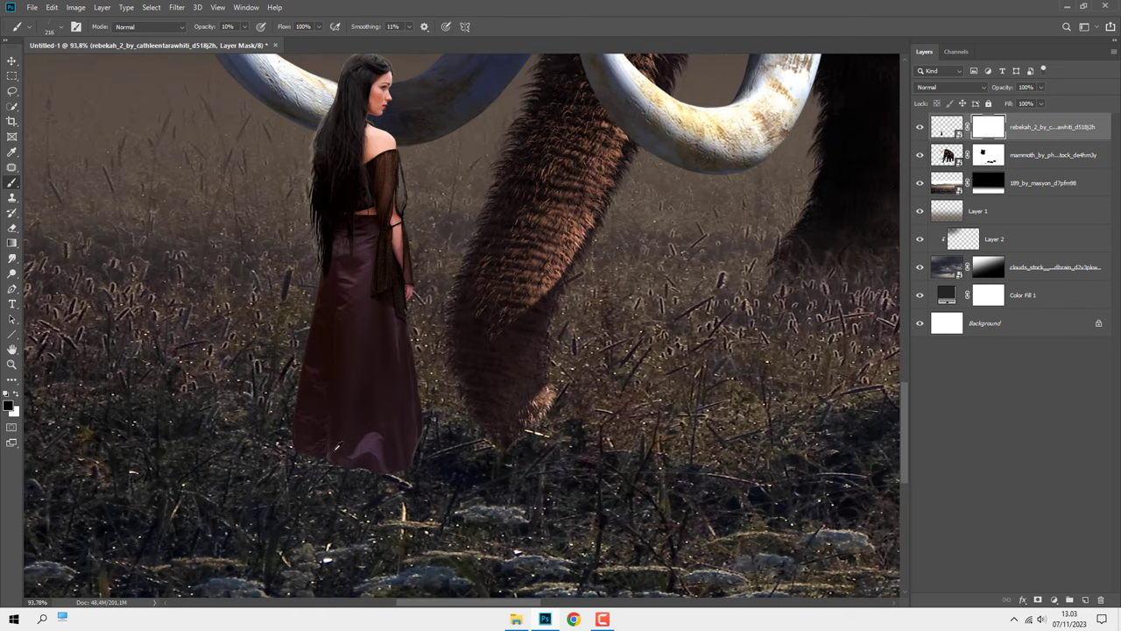
scroll(379, 484, up, 3)
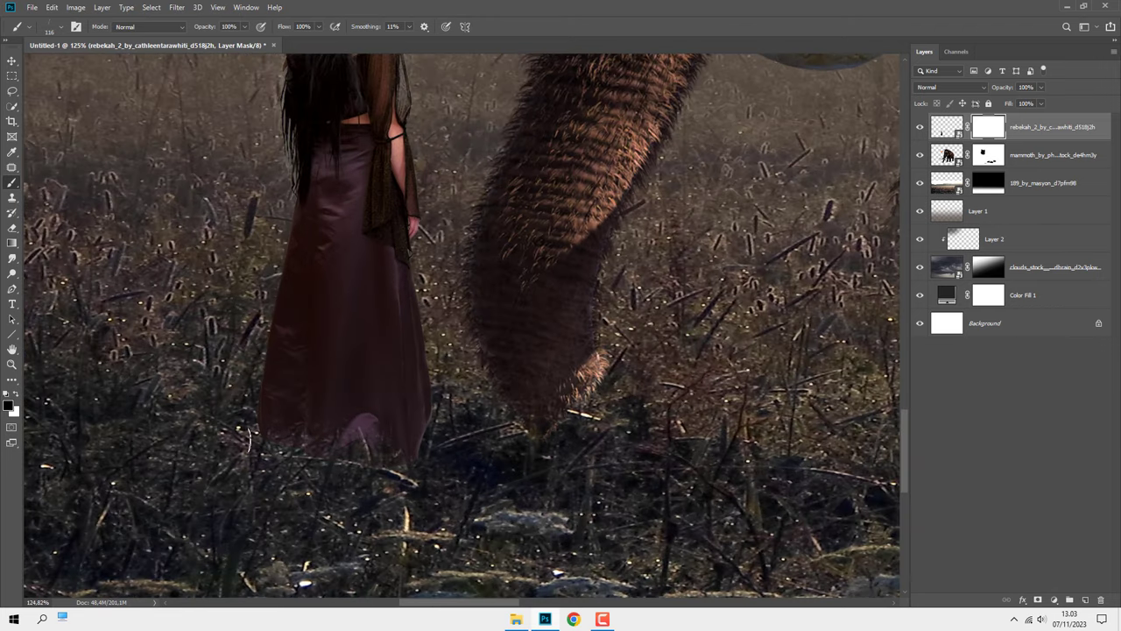
key(bracketright)
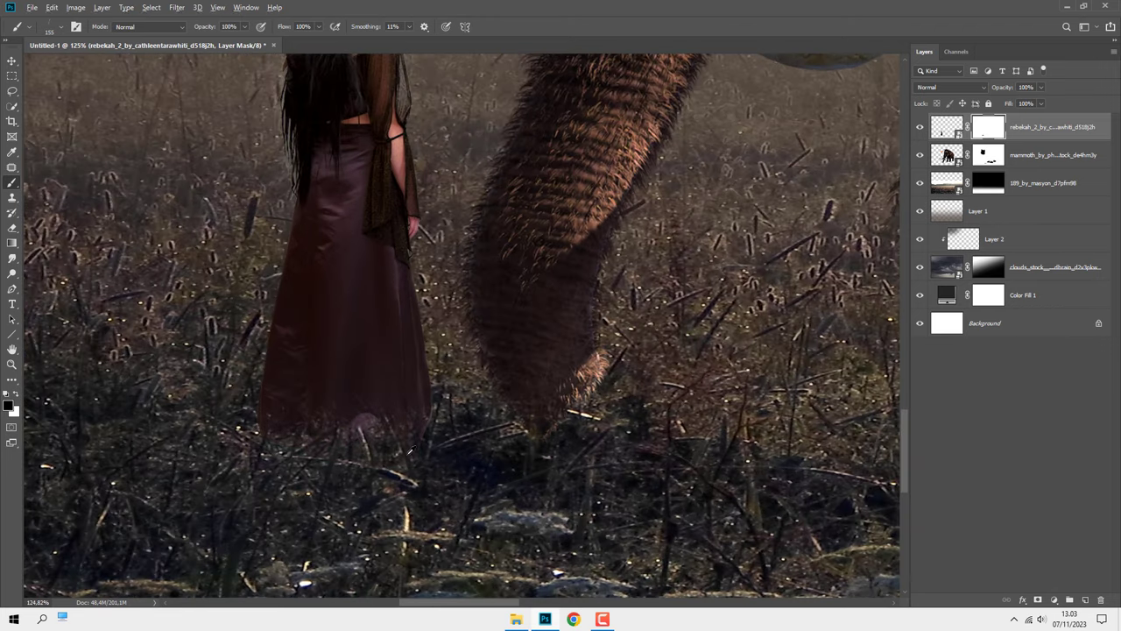
scroll(409, 451, down, 3)
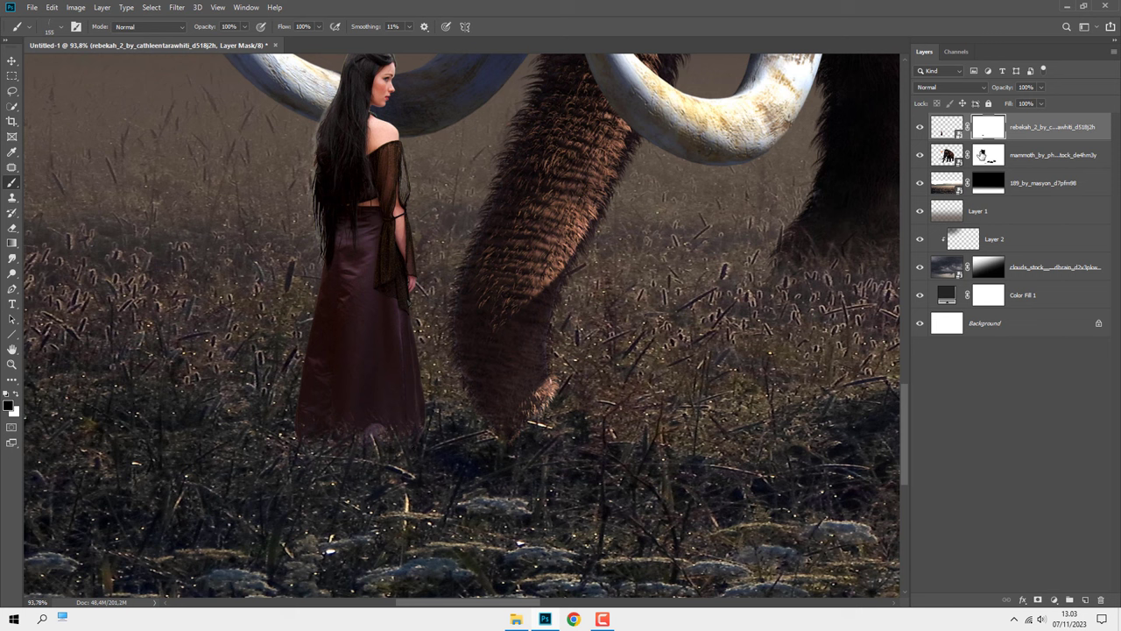
Feather the woman's mask to 1.9 px
double_click(982, 132)
drag(774, 324, 786, 322)
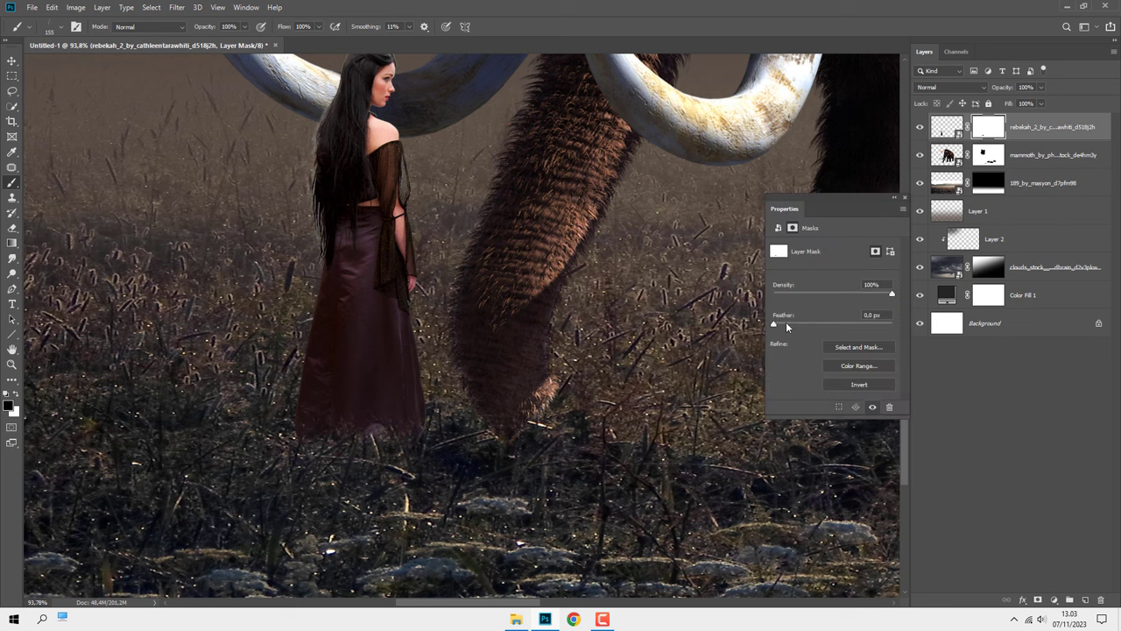
click(905, 200)
drag(452, 224, 443, 386)
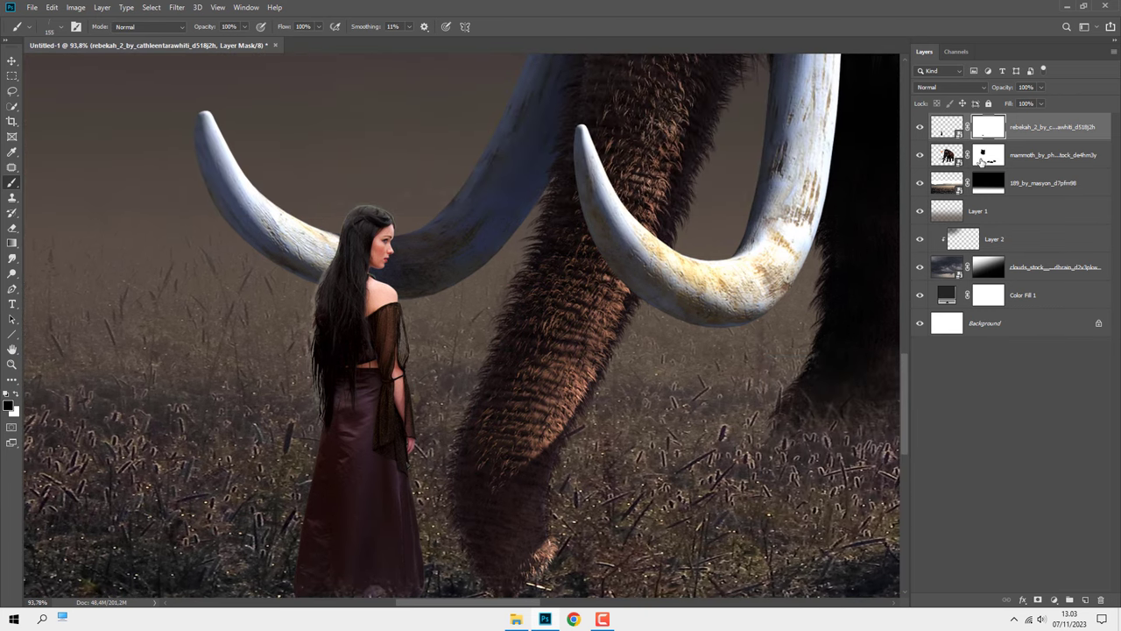
Add Layer 3 above the woman and clip it to her layer
click(1084, 600)
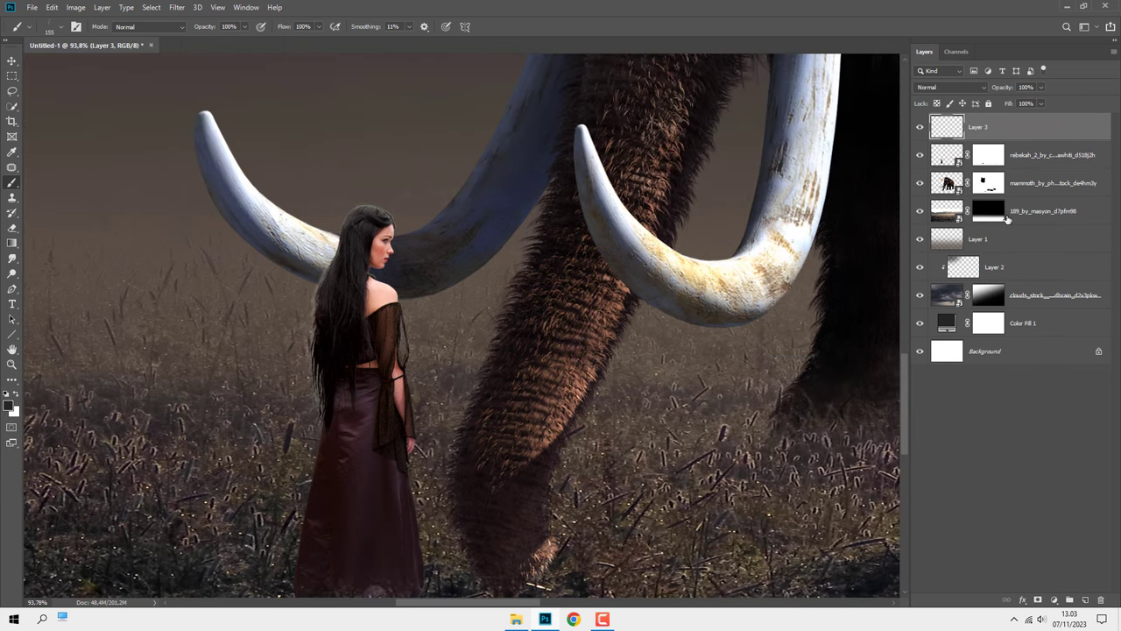
right_click(1002, 129)
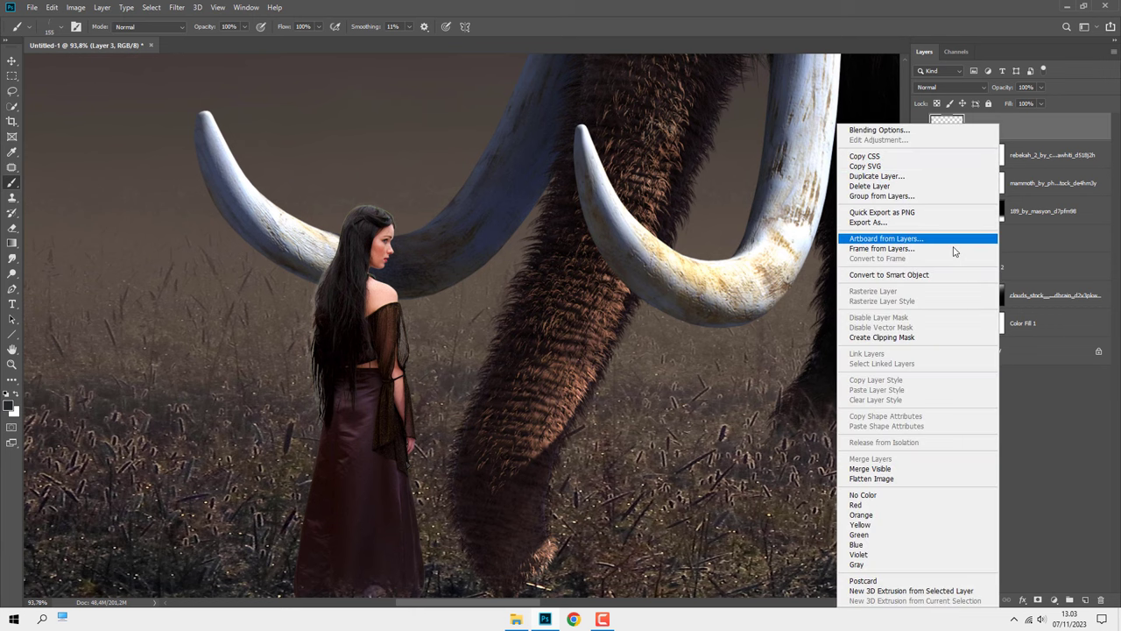
click(914, 337)
Set up a large soft round brush at 19% opacity
right_click(445, 309)
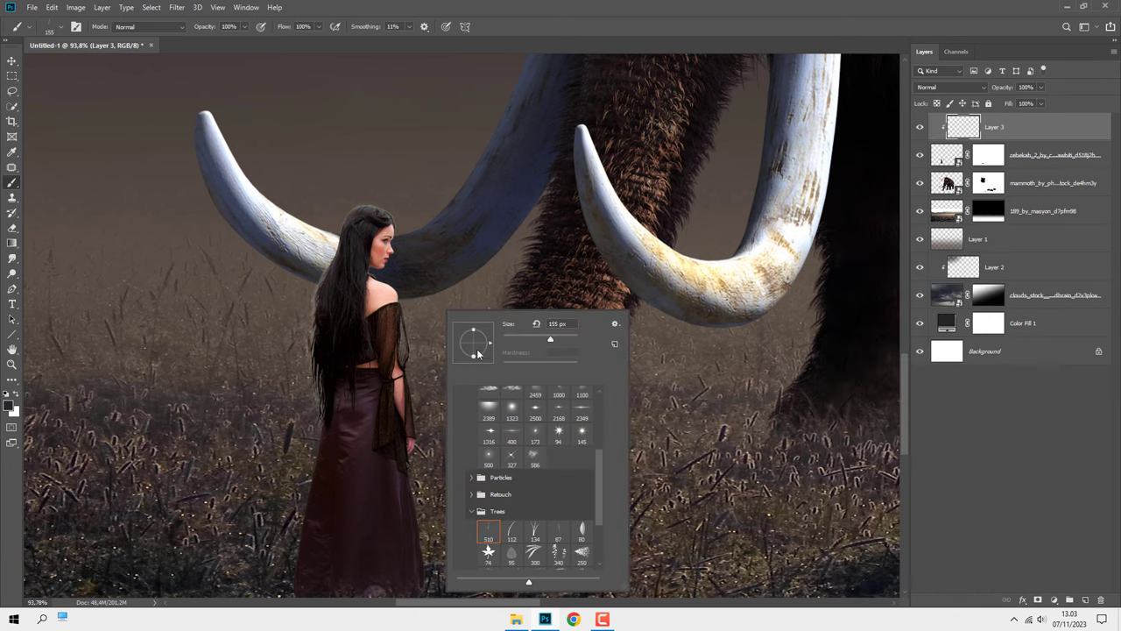
drag(598, 488, 598, 417)
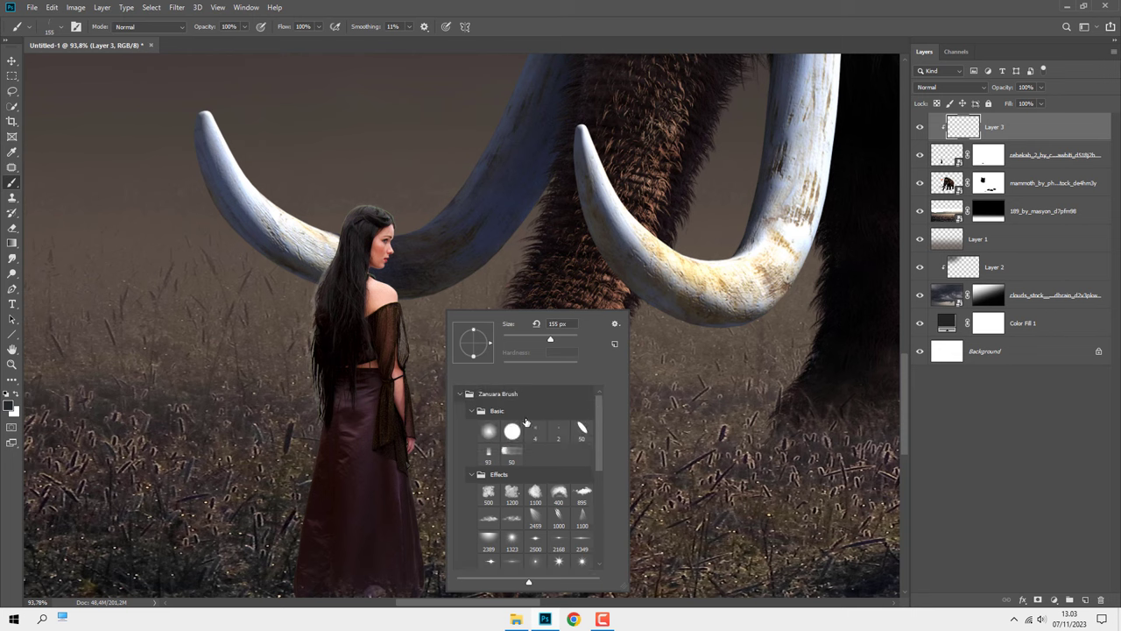
click(489, 430)
drag(550, 338, 531, 339)
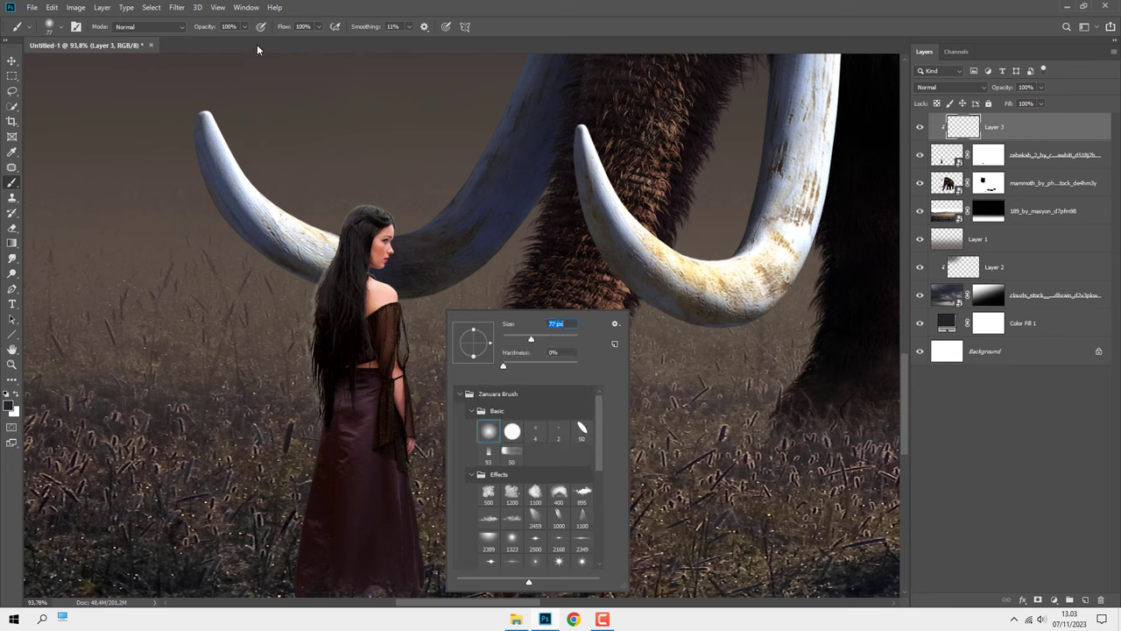
text(2)
click(245, 29)
drag(202, 41, 199, 41)
right_click(242, 112)
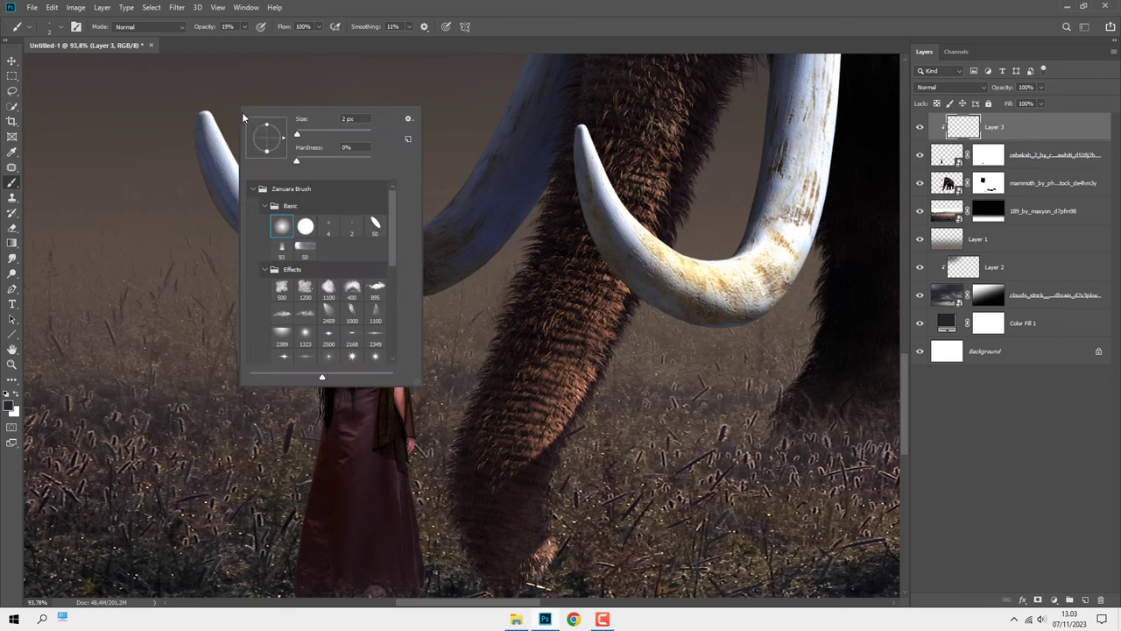
drag(346, 136, 368, 131)
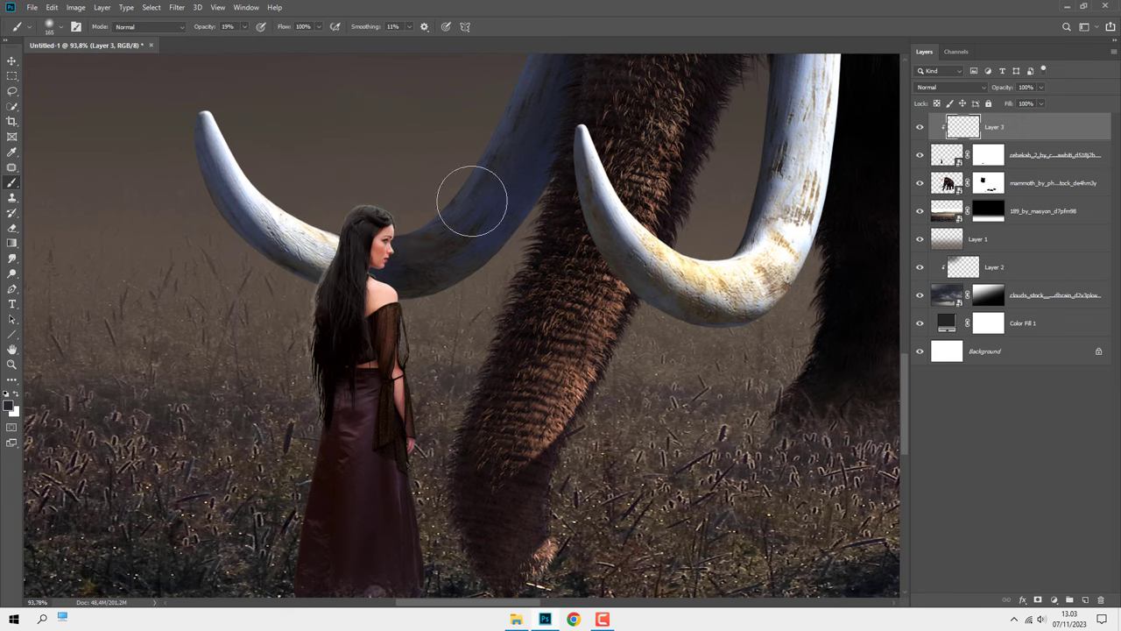
key(Return)
Paint soft dark shading over the top of the woman's head and hair edges
scroll(334, 295, up, 3)
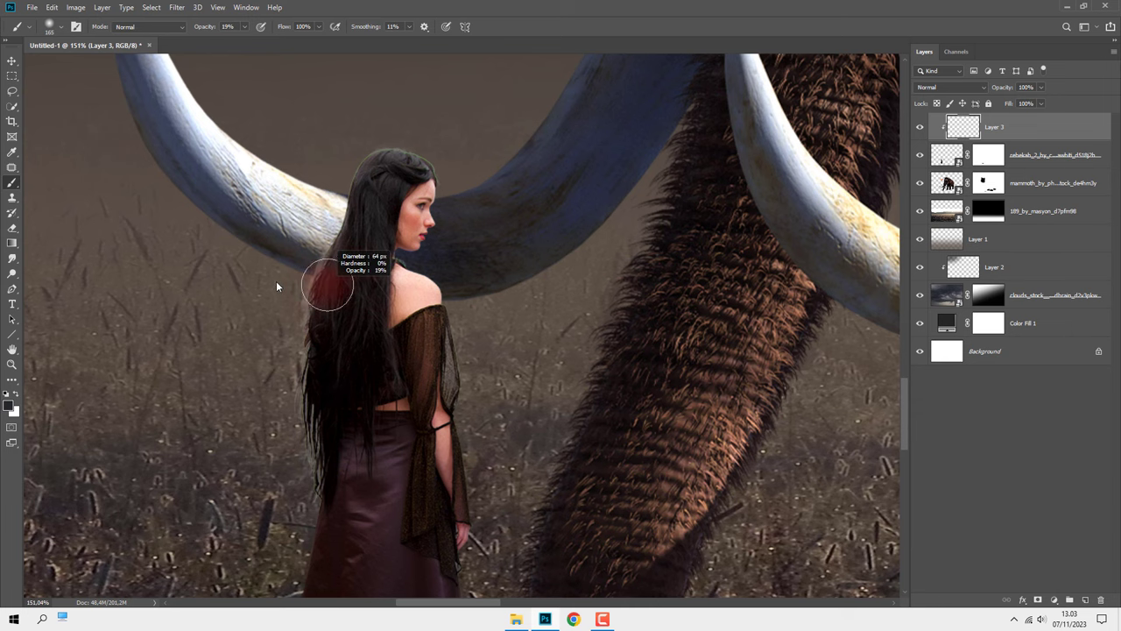
scroll(325, 289, up, 3)
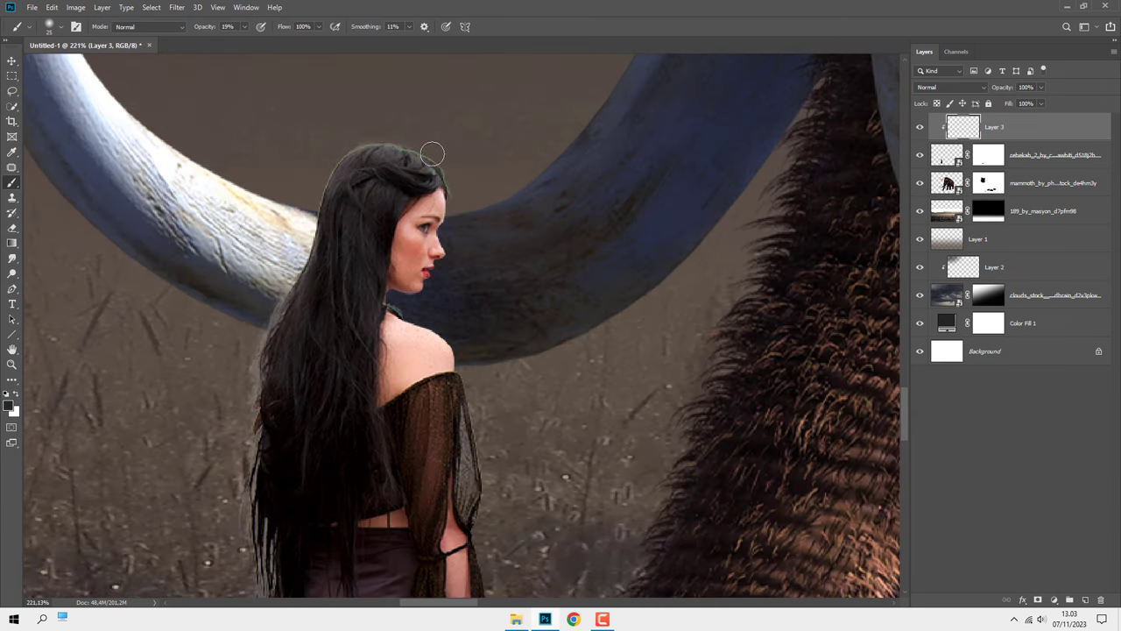
drag(389, 138, 398, 138)
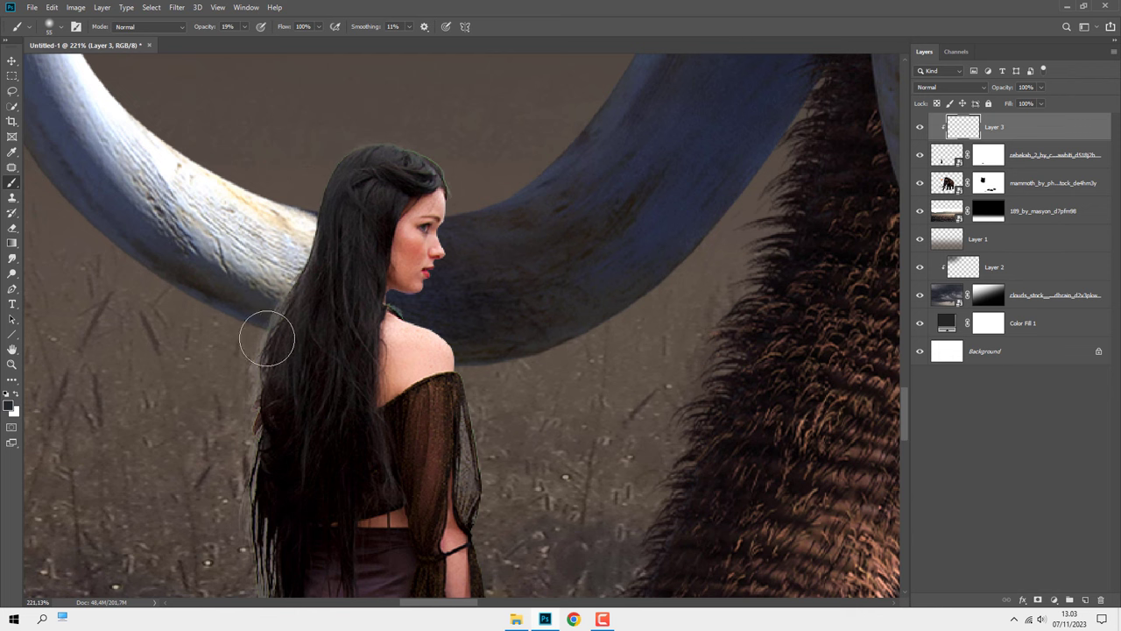
scroll(288, 237, down, 1)
drag(289, 238, 301, 238)
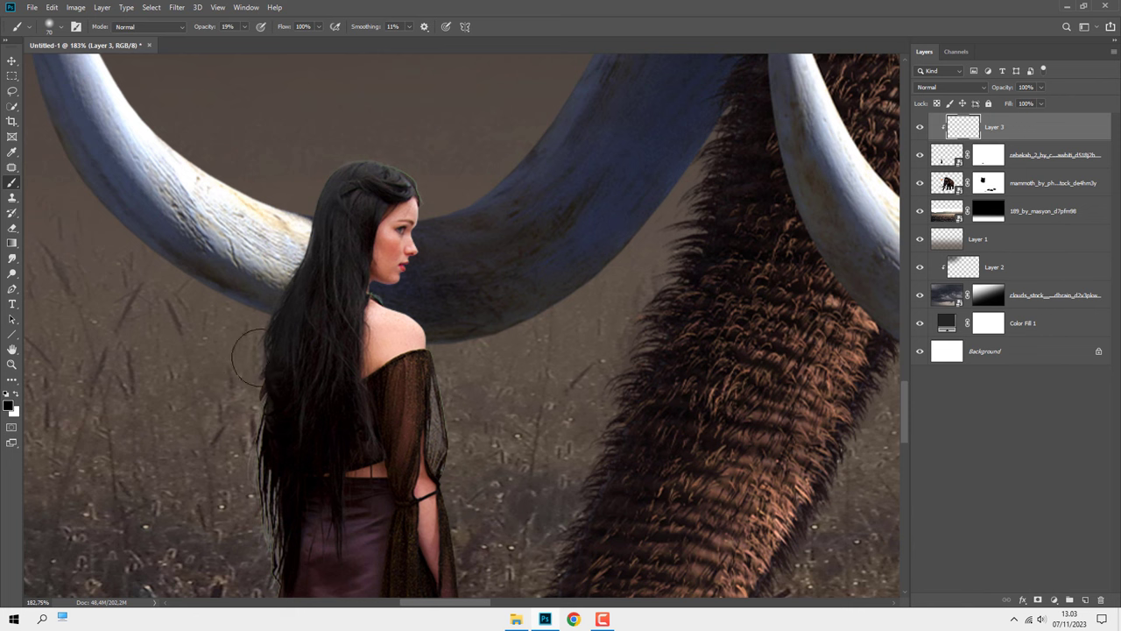
scroll(391, 151, up, 2)
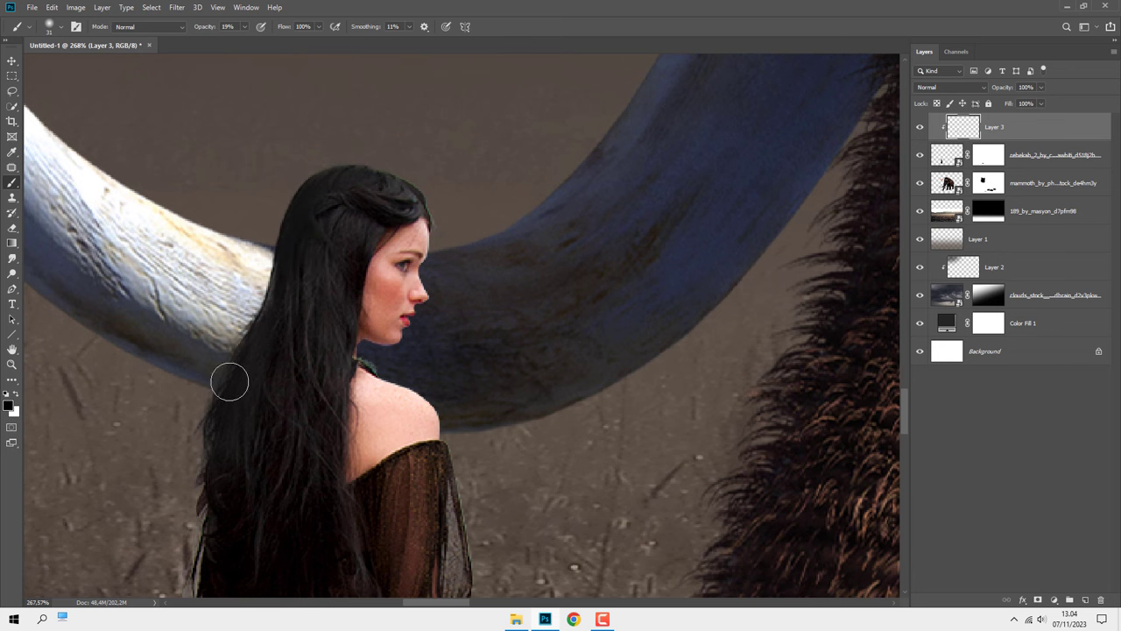
scroll(263, 345, down, 2)
Darken the woman's lower dress with soft strokes
drag(231, 453, 306, 312)
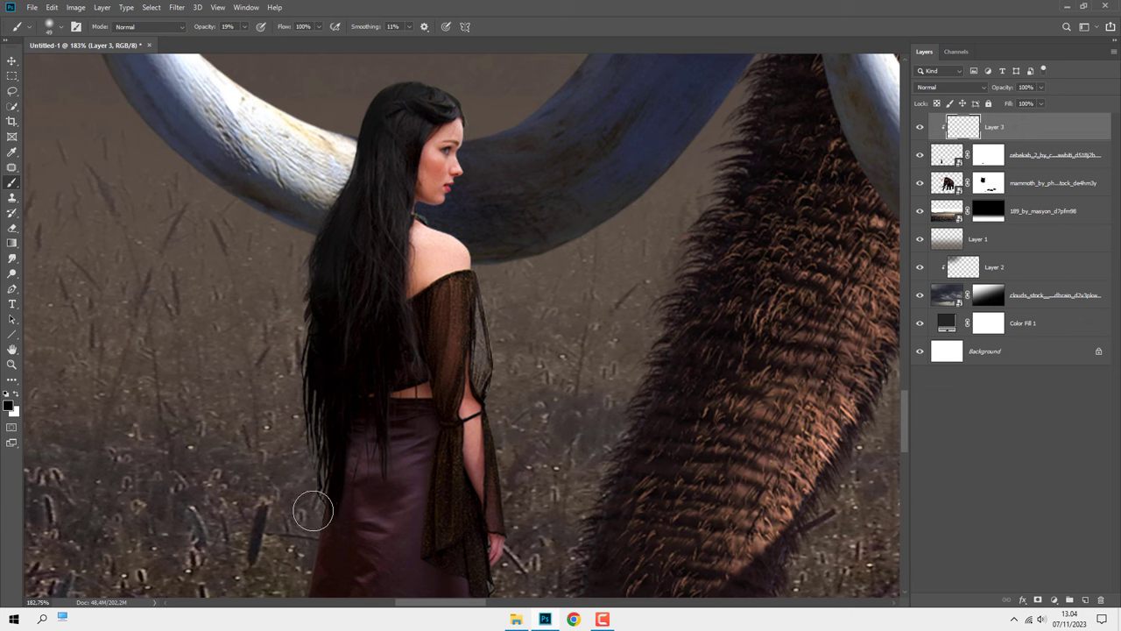
scroll(491, 319, up, 2)
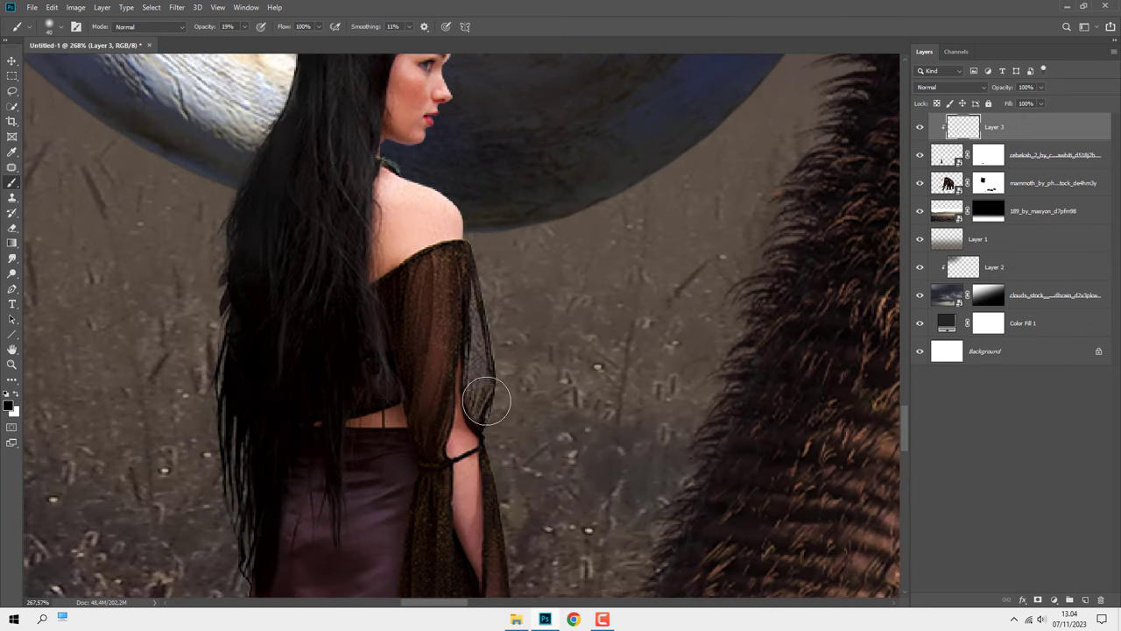
drag(512, 481, 442, 238)
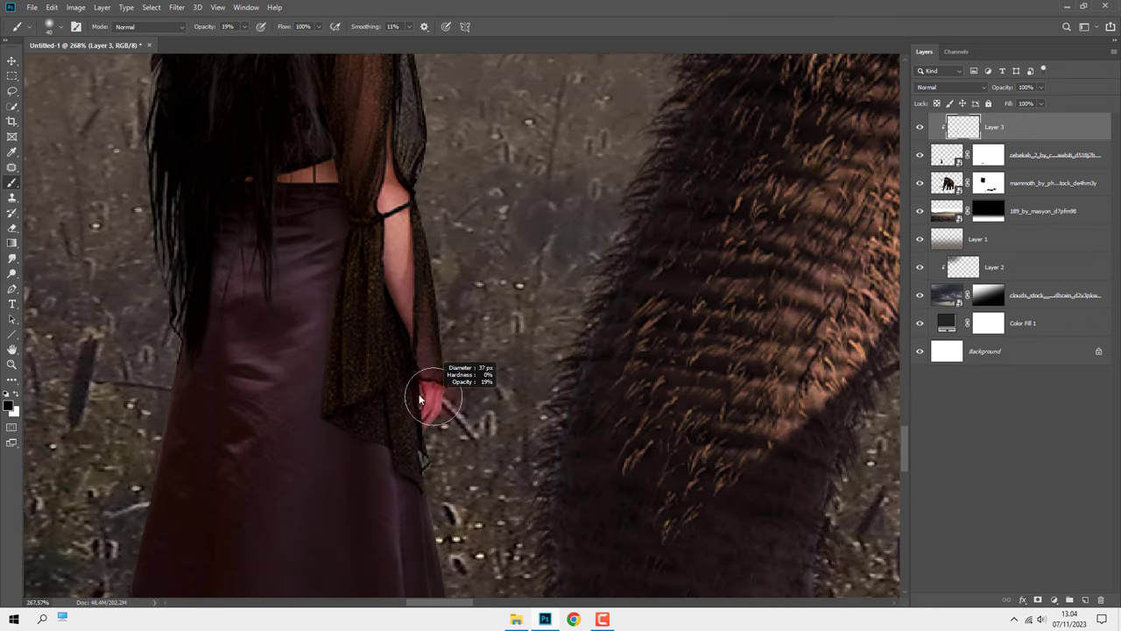
scroll(421, 385, up, 1)
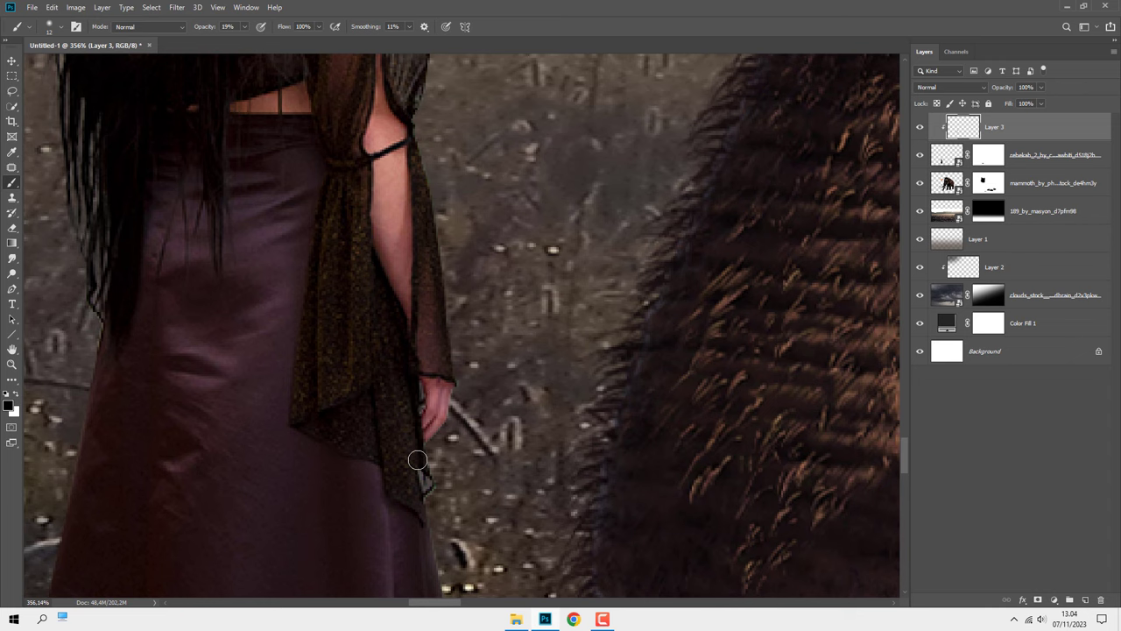
scroll(421, 442, down, 3)
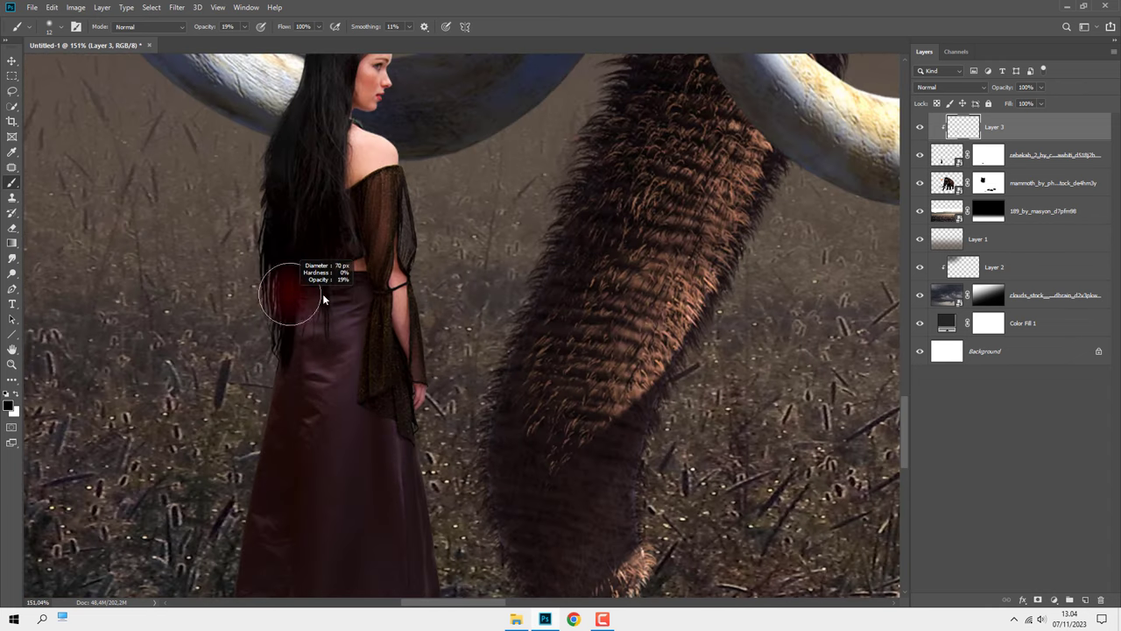
scroll(321, 245, down, 2)
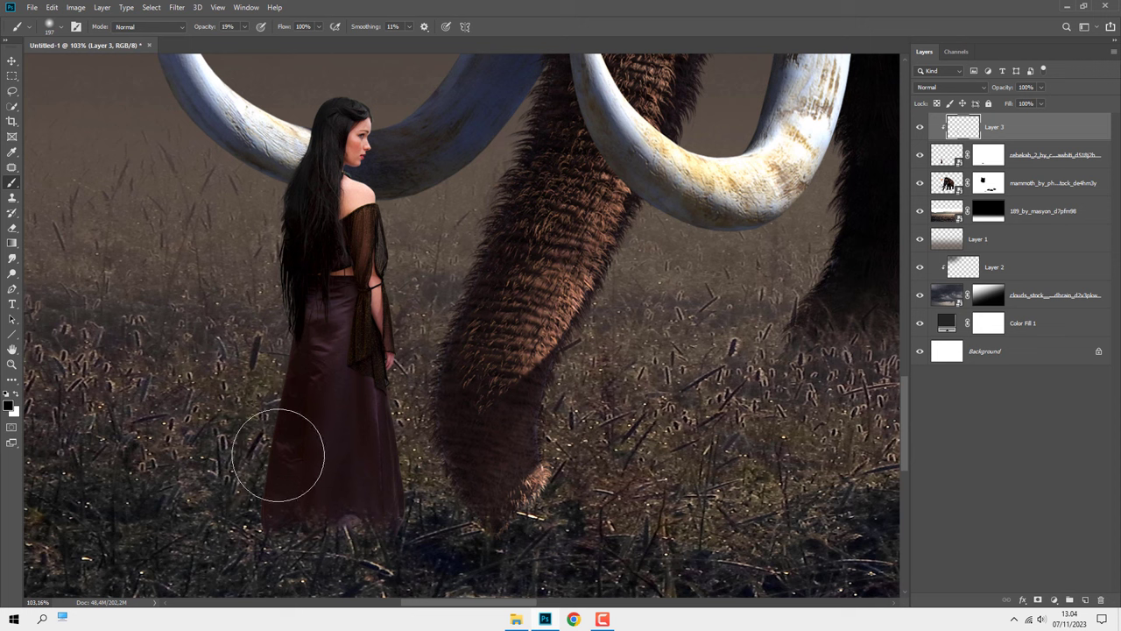
mouse_move(306, 500)
mouse_down()
mouse_move(271, 532)
mouse_move(321, 313)
mouse_move(320, 404)
mouse_move(351, 500)
mouse_move(288, 388)
mouse_up()
drag(237, 514, 223, 477)
scroll(390, 385, down, 2)
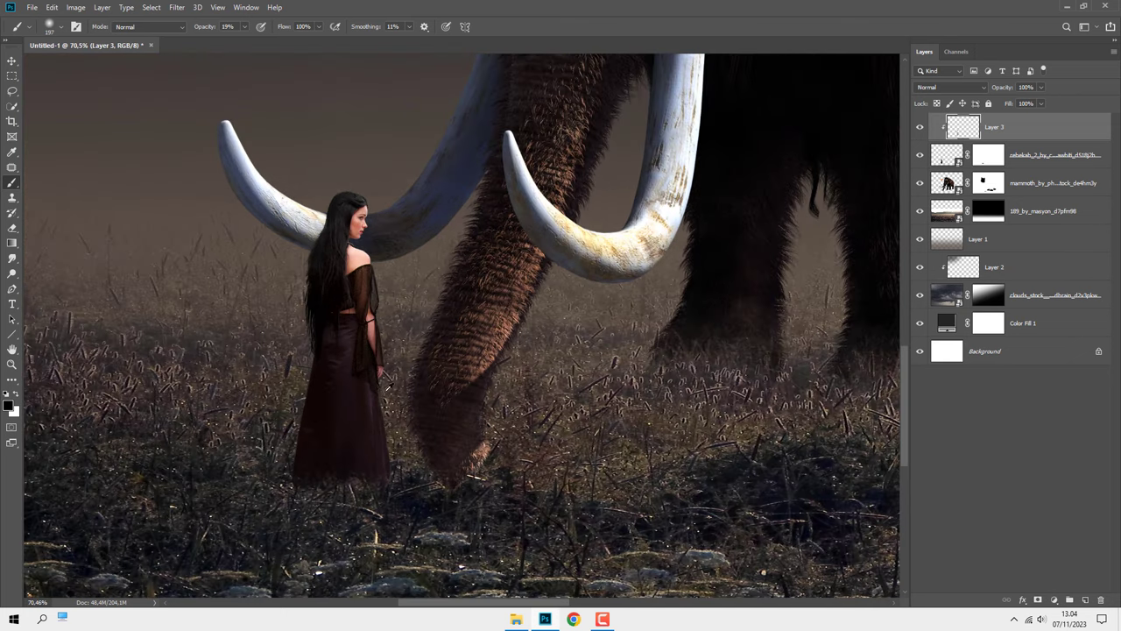
scroll(429, 405, down, 1)
Add a Vibrance adjustment with Saturation −28 clipped to Layer 3
click(920, 127)
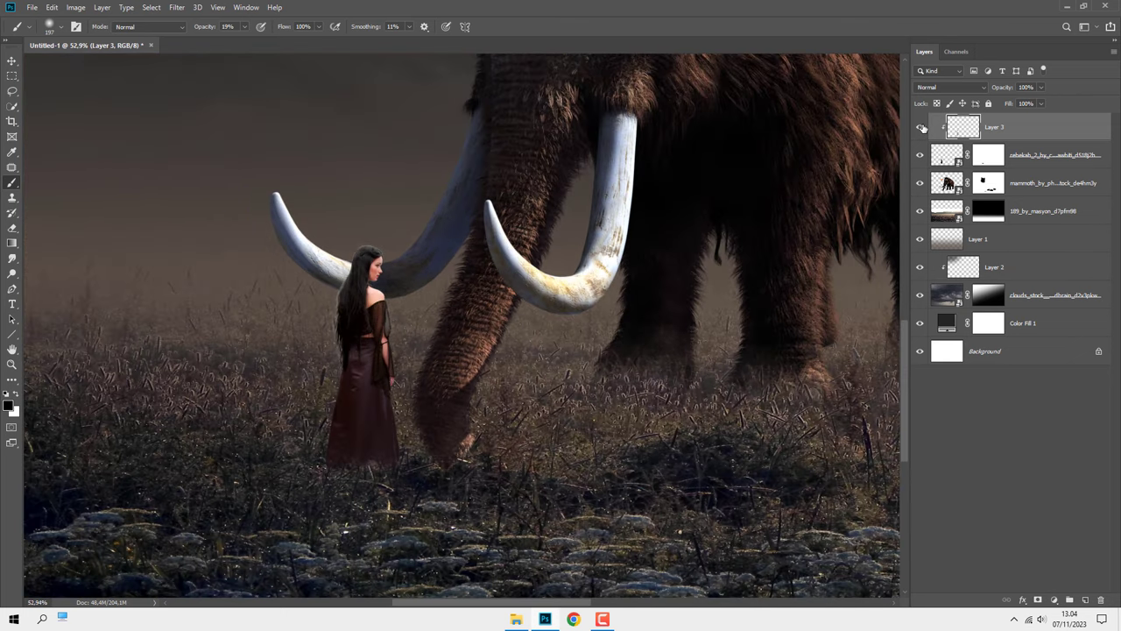
key(v)
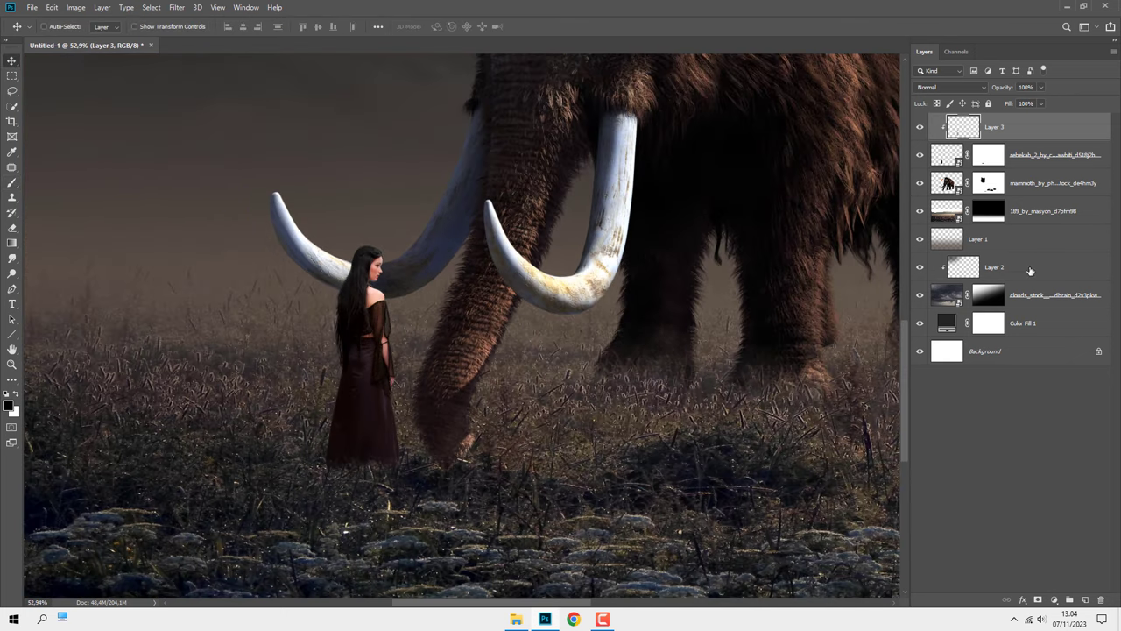
click(1056, 601)
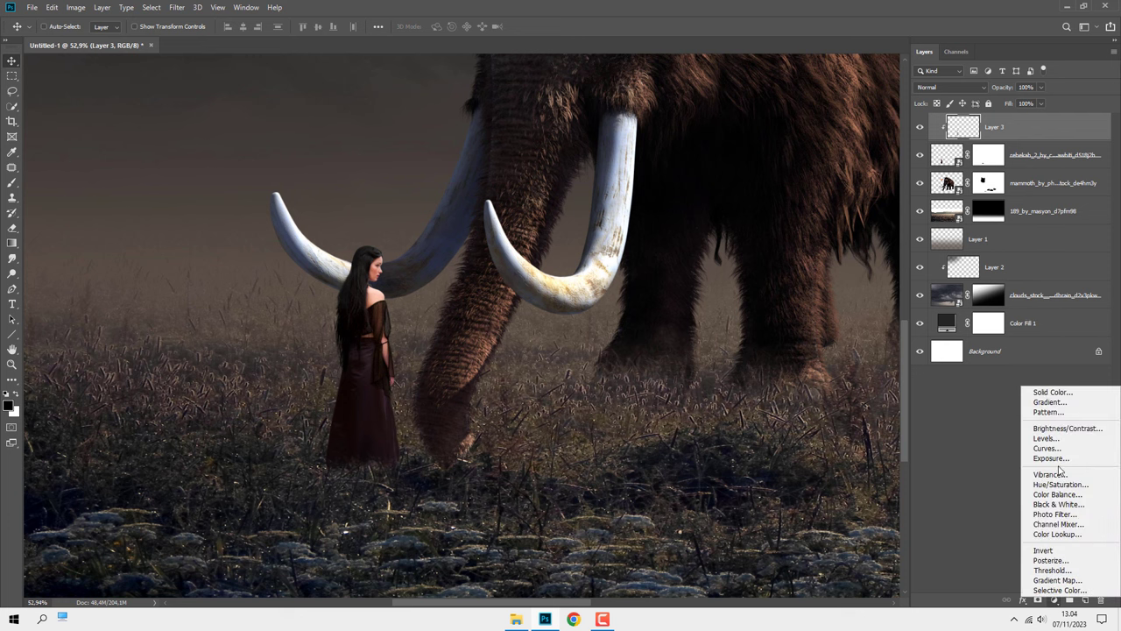
click(1057, 471)
click(823, 407)
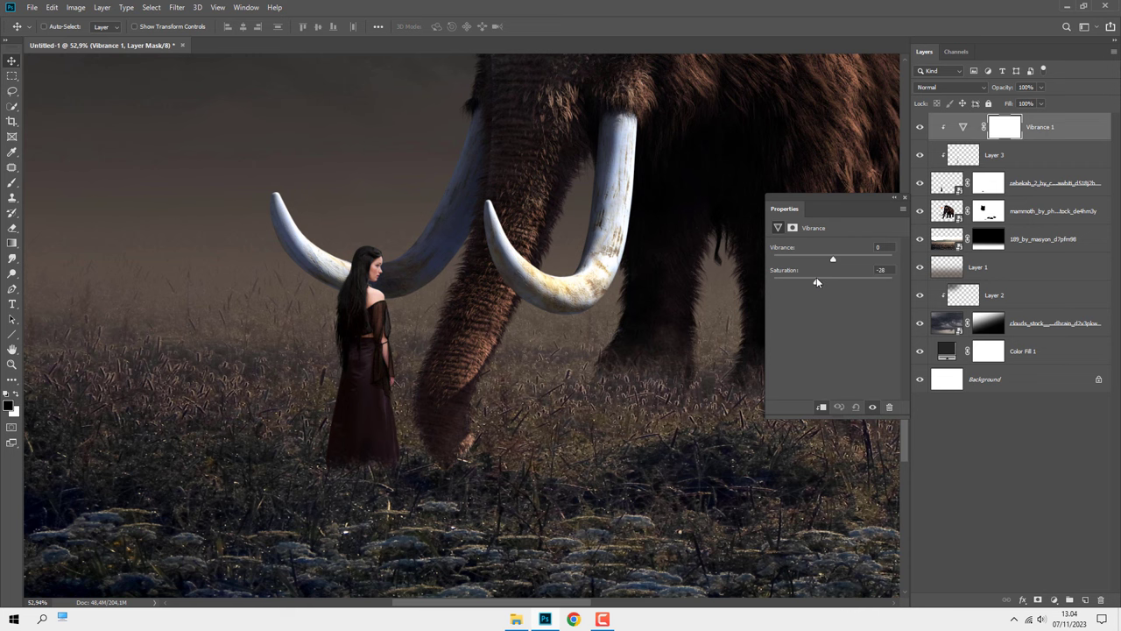
click(904, 197)
key(ctrl+0)
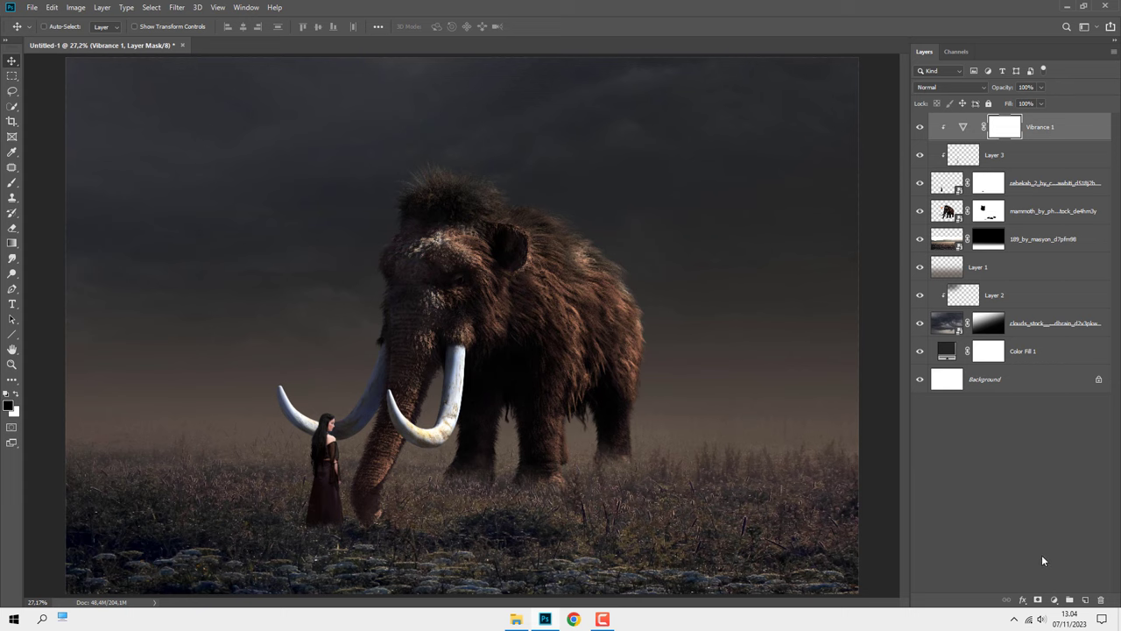
Add a clipped Curves layer with the top point at 206, then select 189_by_masyon
click(1054, 600)
click(1006, 462)
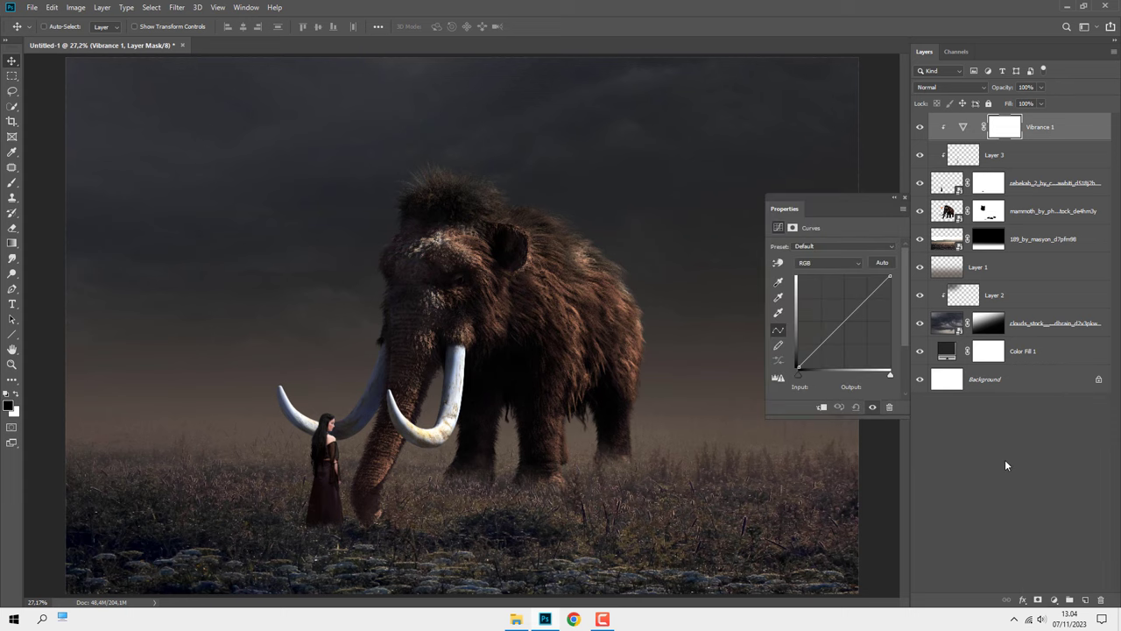
click(822, 407)
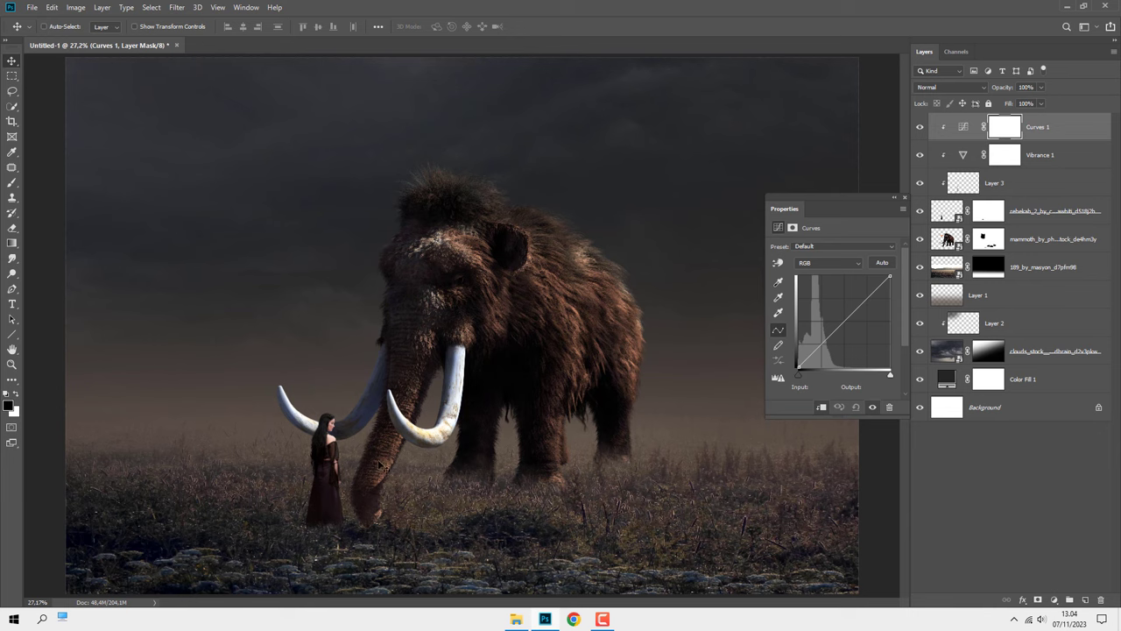
scroll(336, 469, up, 2)
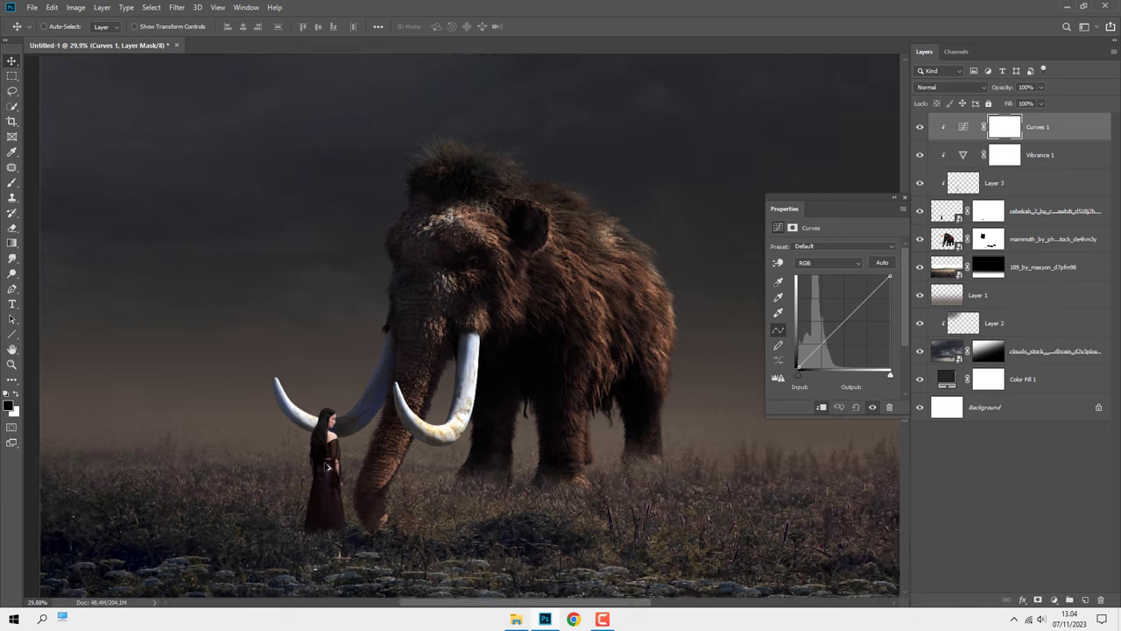
scroll(336, 468, up, 2)
scroll(336, 468, up, 2)
drag(332, 449, 332, 405)
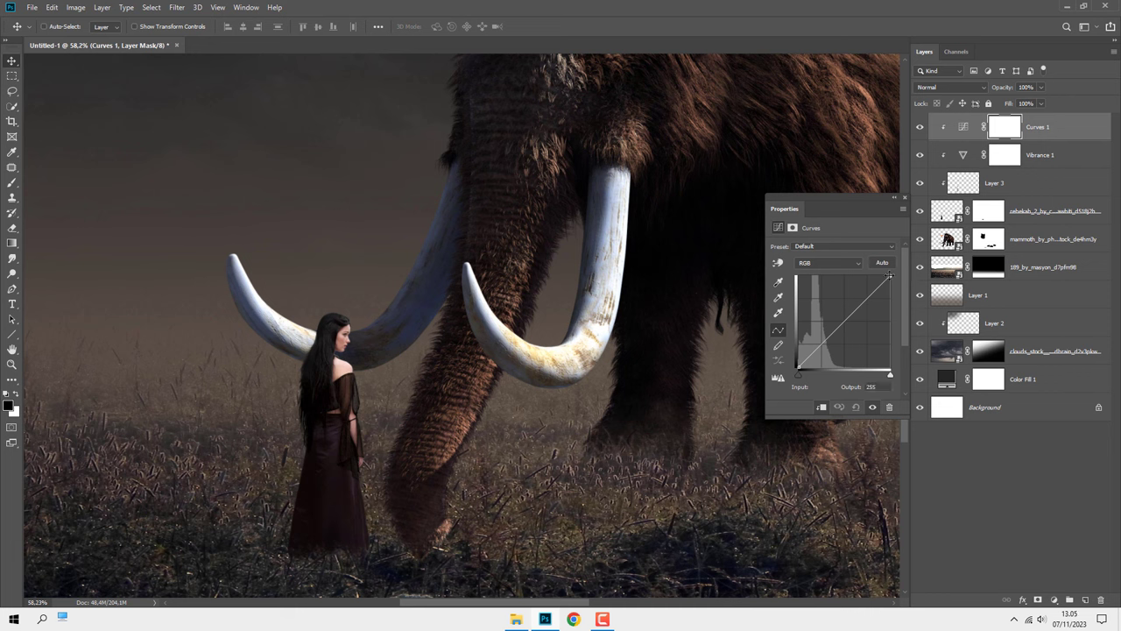
drag(890, 276, 890, 293)
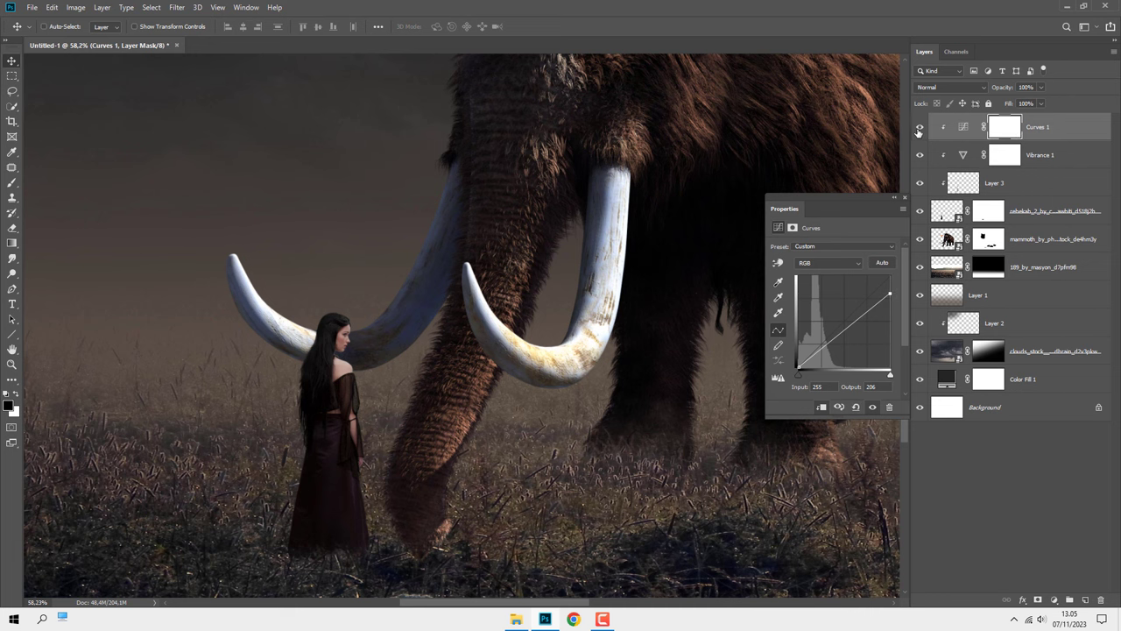
click(919, 128)
click(904, 196)
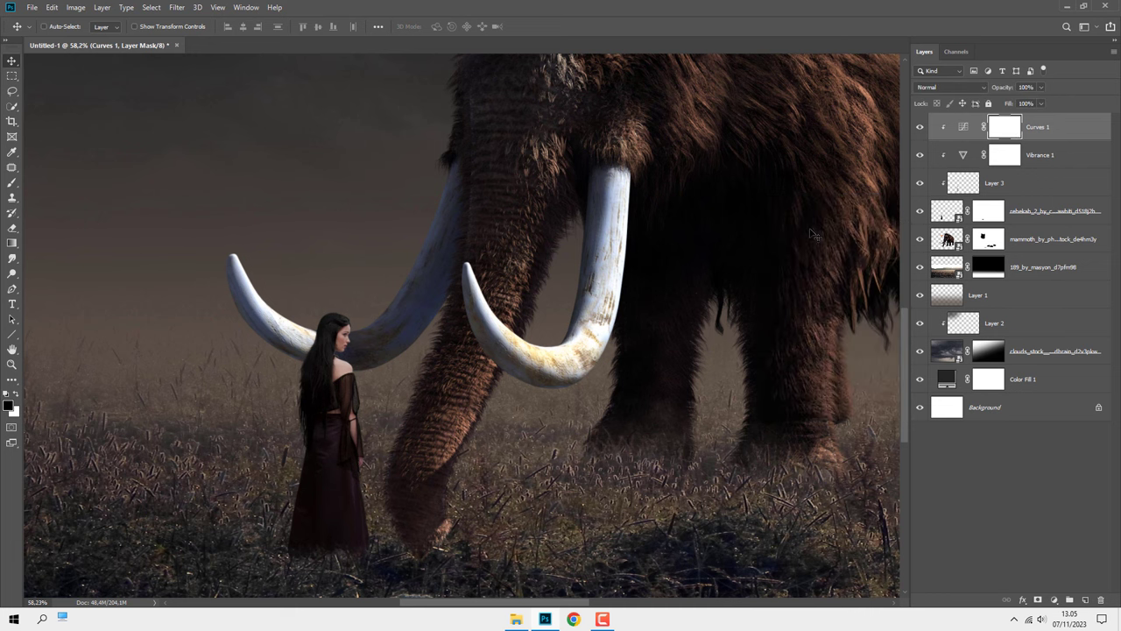
key(ctrl+0)
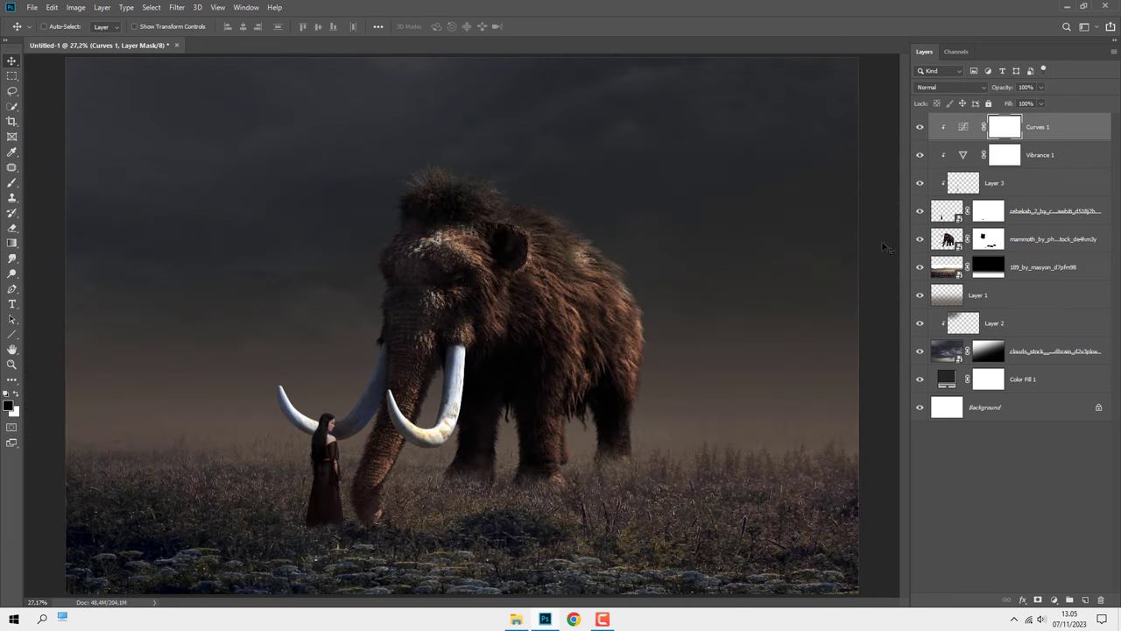
click(1041, 269)
Add Layer 4 and set up a 616 px soft round brush
click(1086, 599)
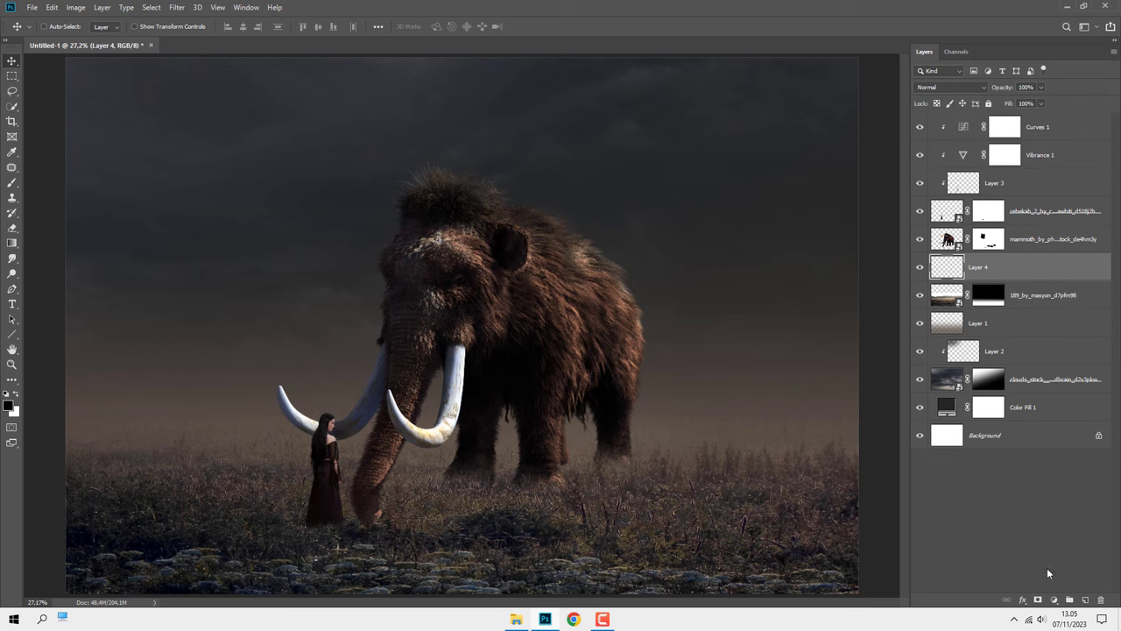
click(12, 184)
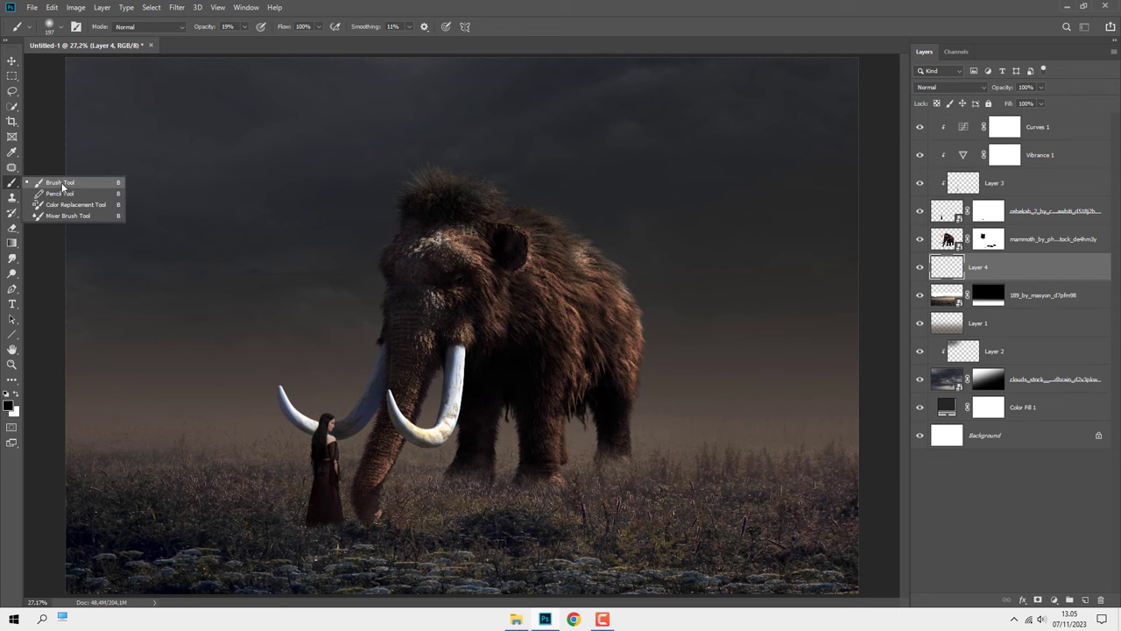
click(61, 185)
scroll(299, 417, down, 2)
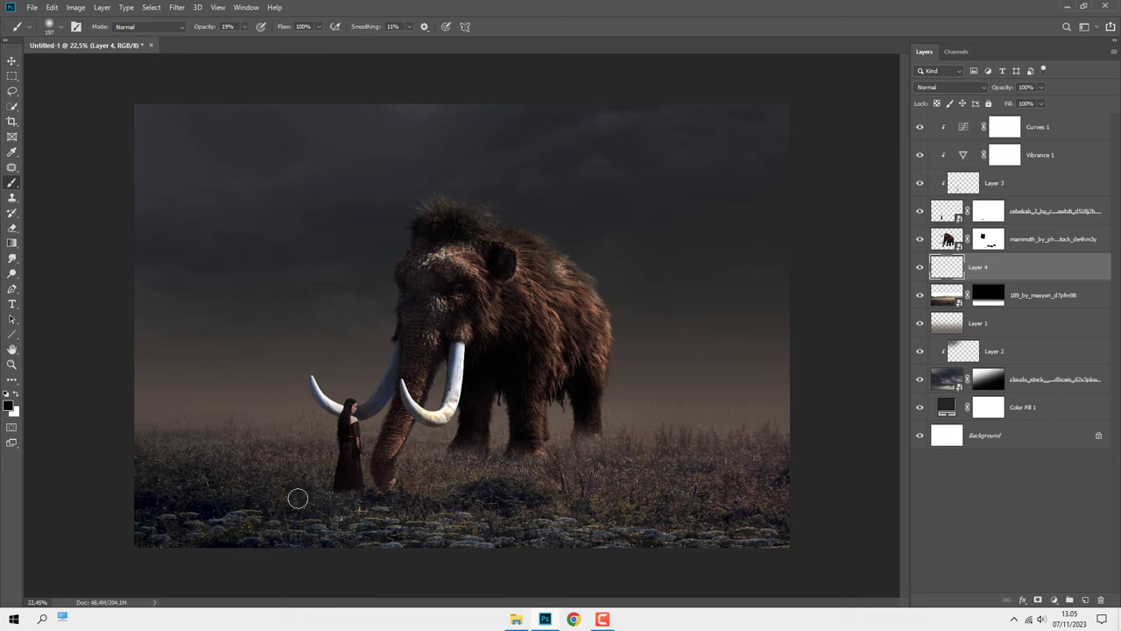
right_click(268, 484)
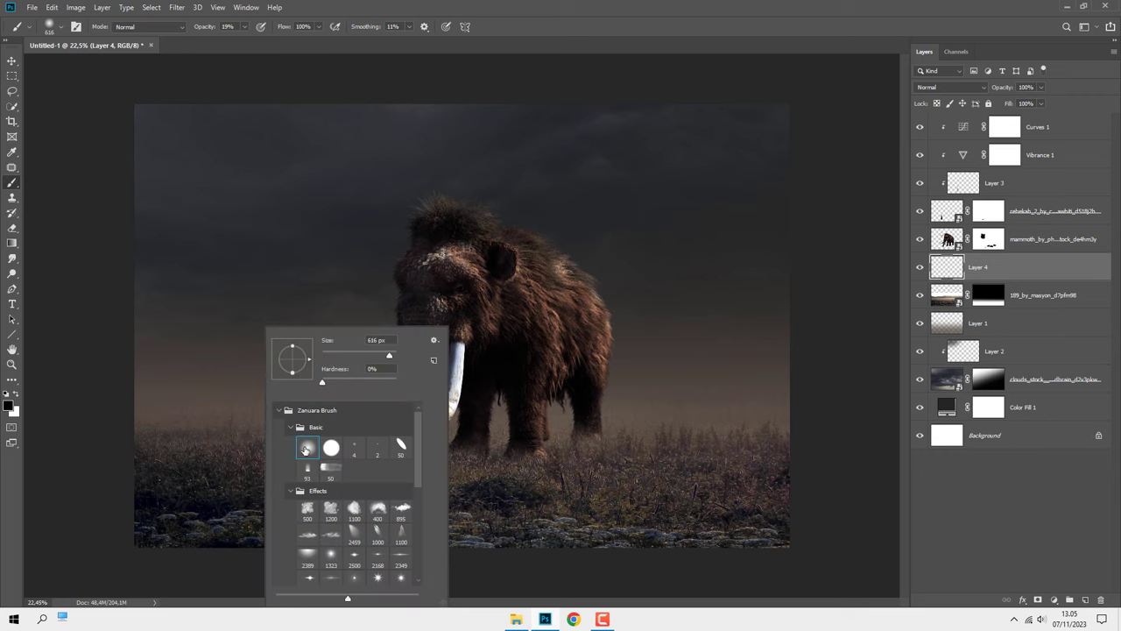
click(9, 400)
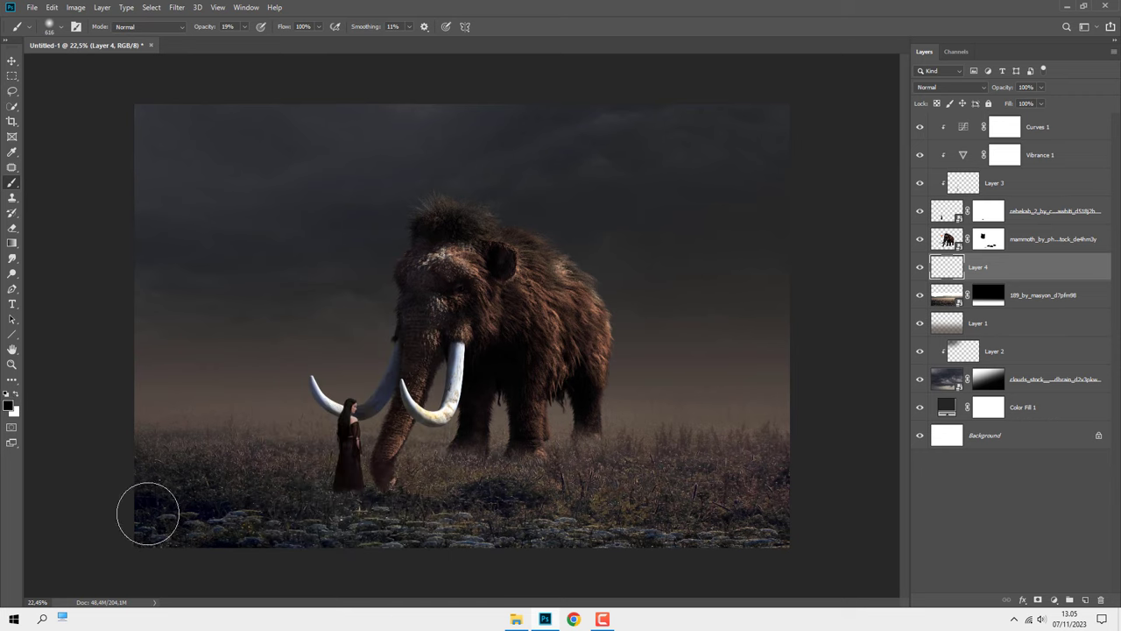
Paint faint black strokes at 10% opacity along the bottom of the grass field
drag(420, 538, 509, 538)
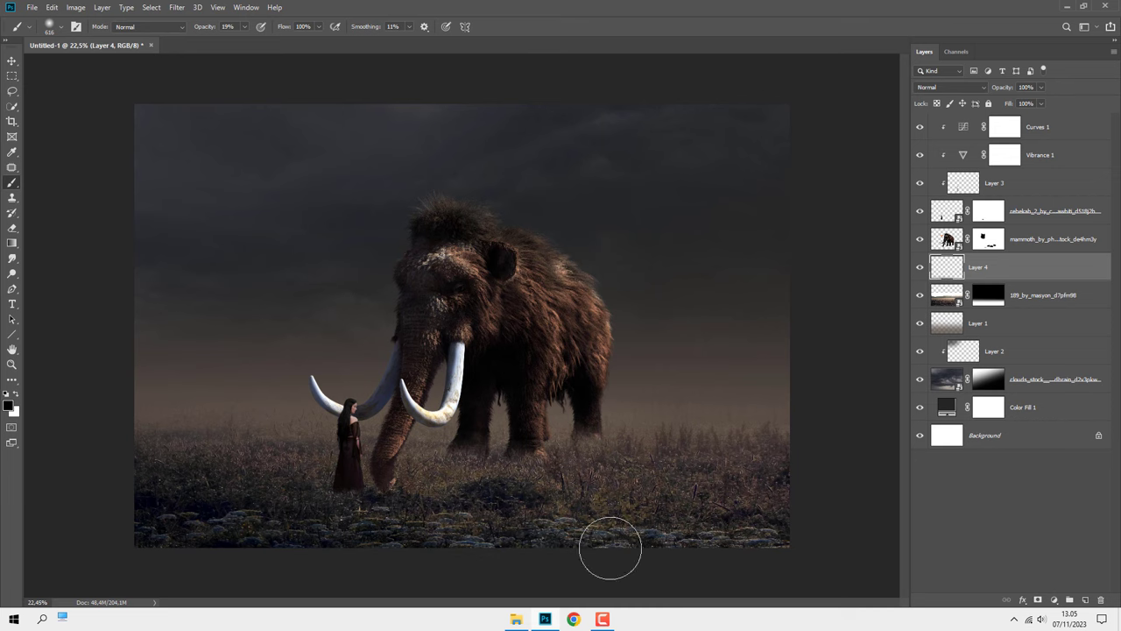
key(1)
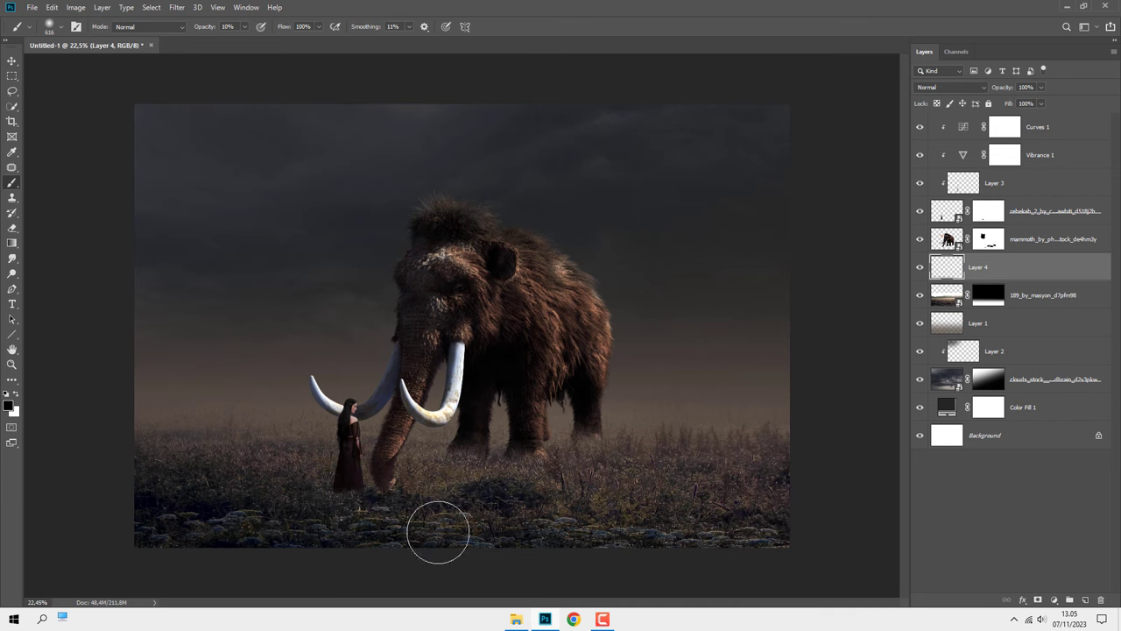
scroll(430, 532, up, 1)
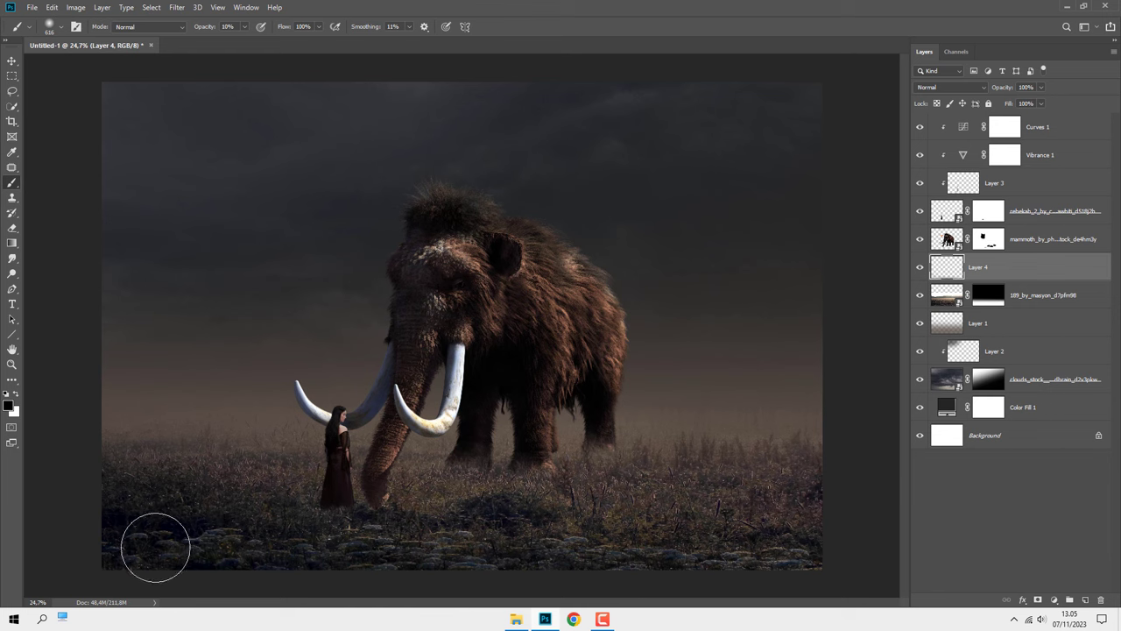
mouse_move(156, 548)
mouse_down()
mouse_move(301, 560)
mouse_move(561, 540)
mouse_move(698, 556)
mouse_up()
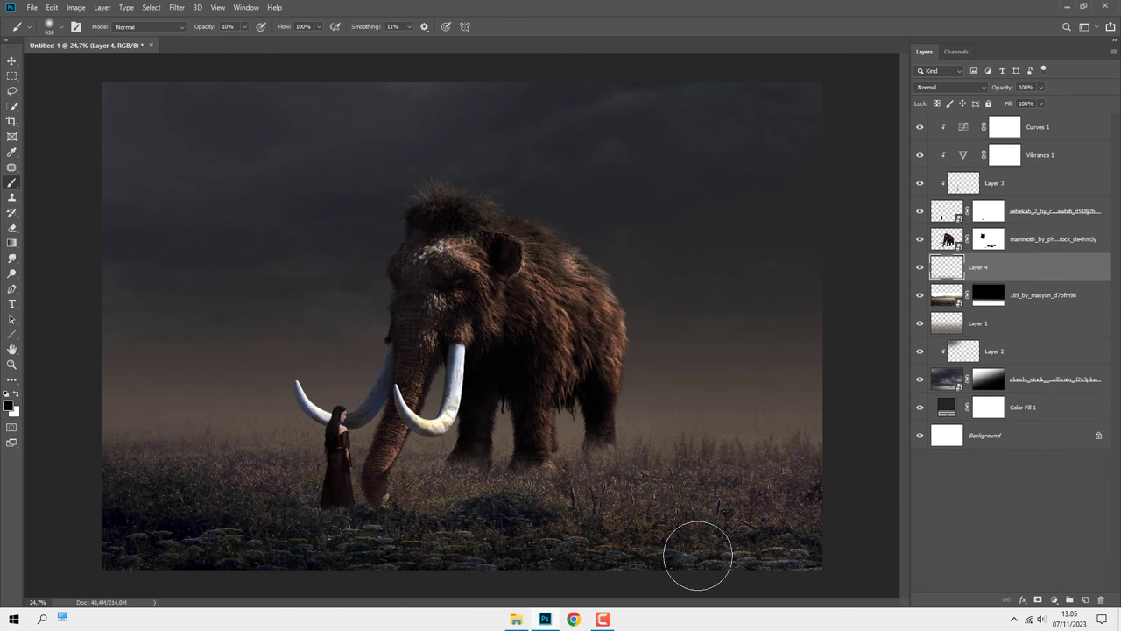
scroll(788, 530, down, 1)
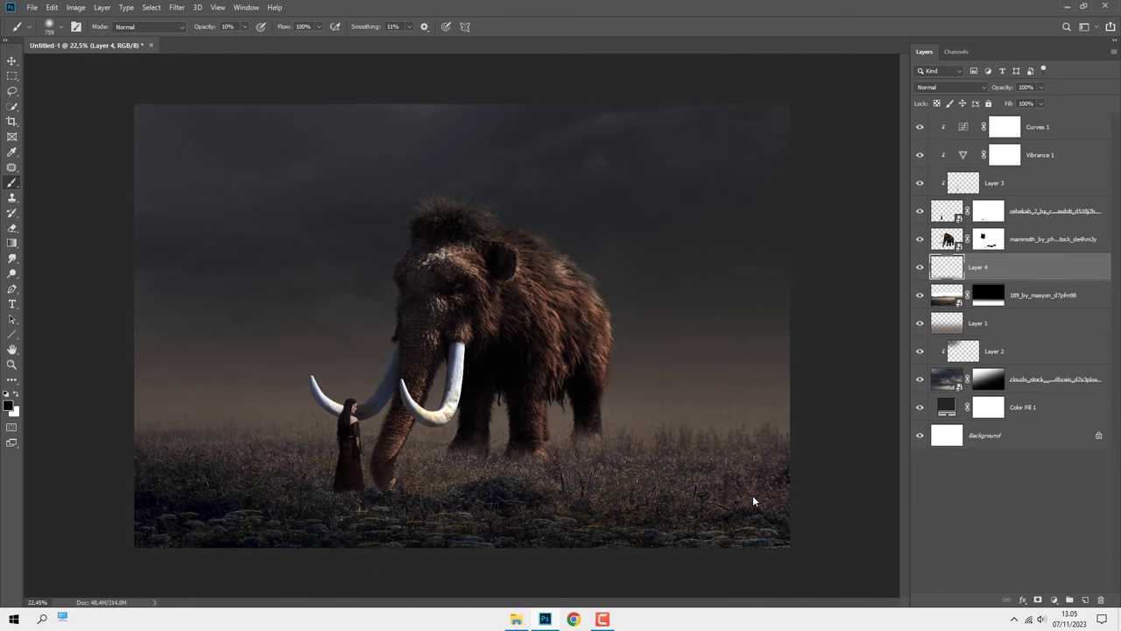
mouse_move(777, 531)
mouse_down()
mouse_move(796, 540)
mouse_move(776, 526)
mouse_move(757, 476)
mouse_move(704, 468)
mouse_move(699, 537)
mouse_move(388, 551)
mouse_move(140, 545)
mouse_up()
scroll(364, 508, up, 1)
click(920, 268)
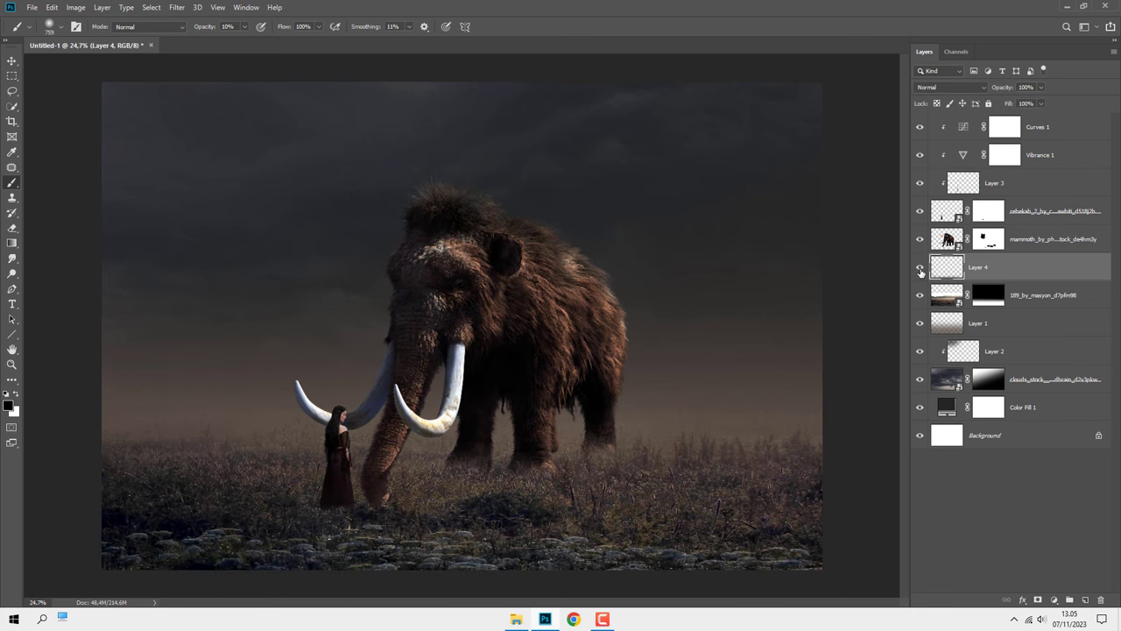
key(v)
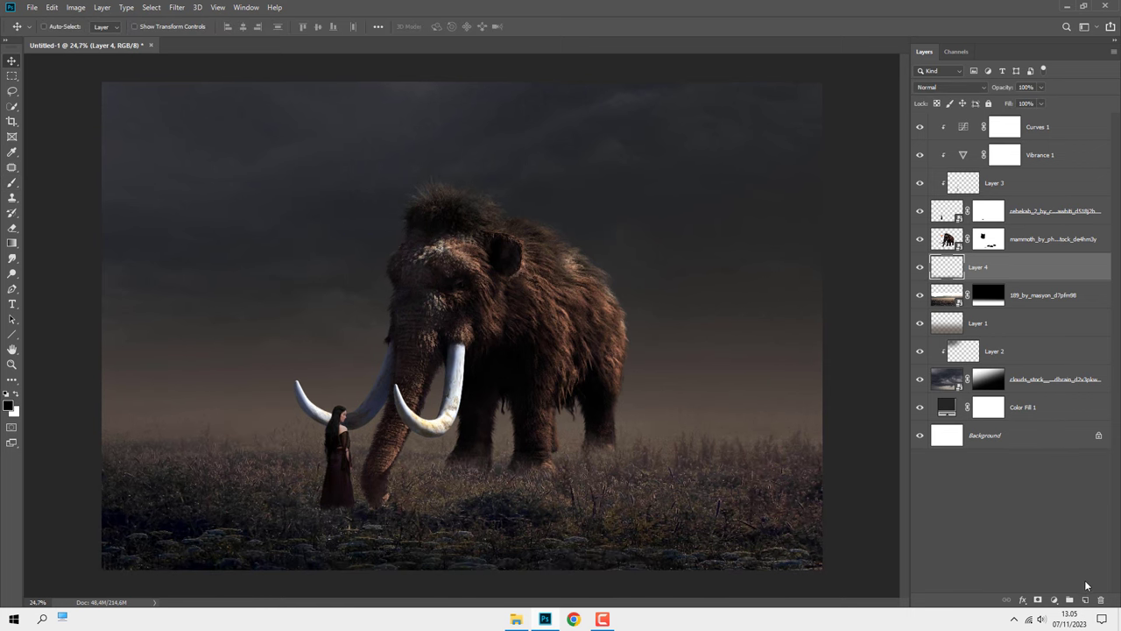
Add a new layer named 'shadow'
click(1086, 598)
double_click(982, 268)
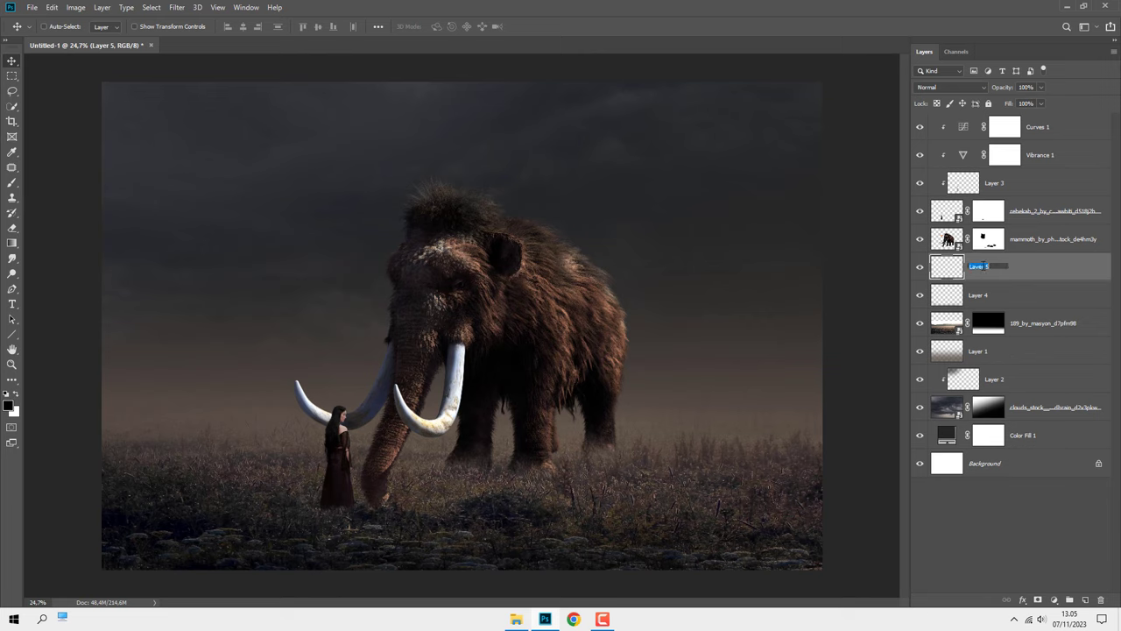
text(ow)
key(Return)
Paint a faint shadow along the mammoth's feet and under the woman with a 263 px brush
click(12, 182)
click(70, 185)
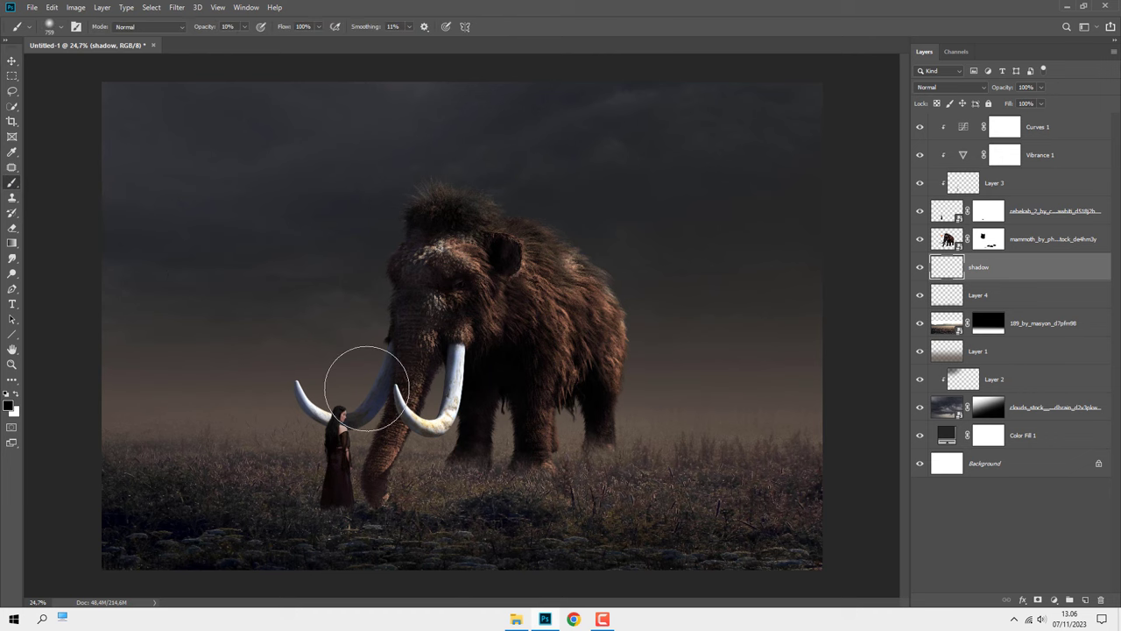
scroll(562, 477, up, 1)
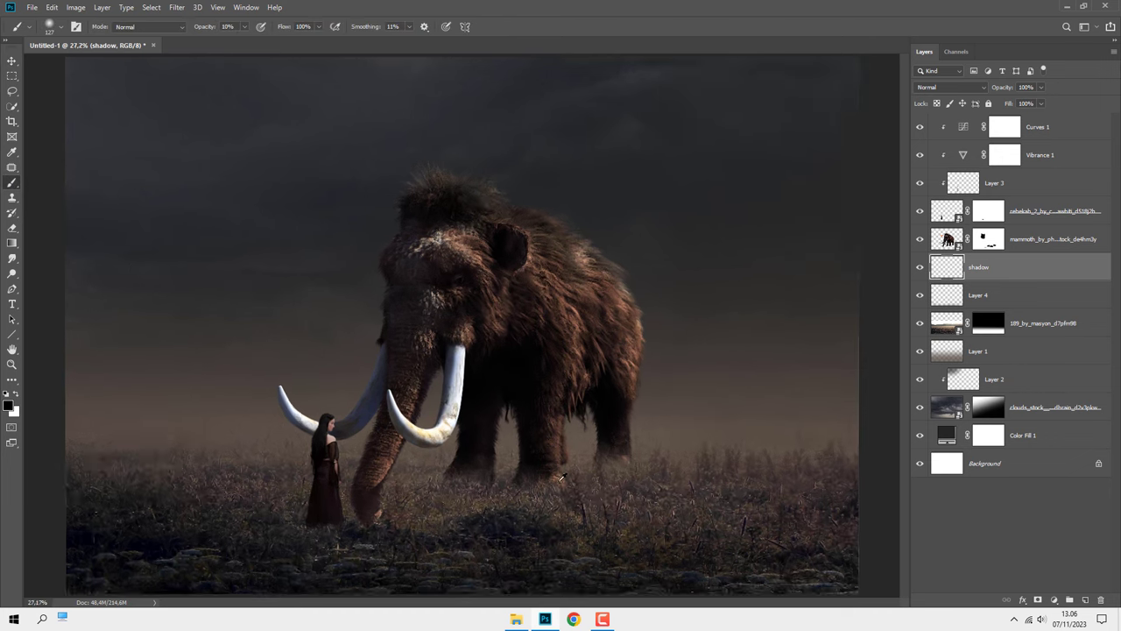
scroll(562, 477, up, 2)
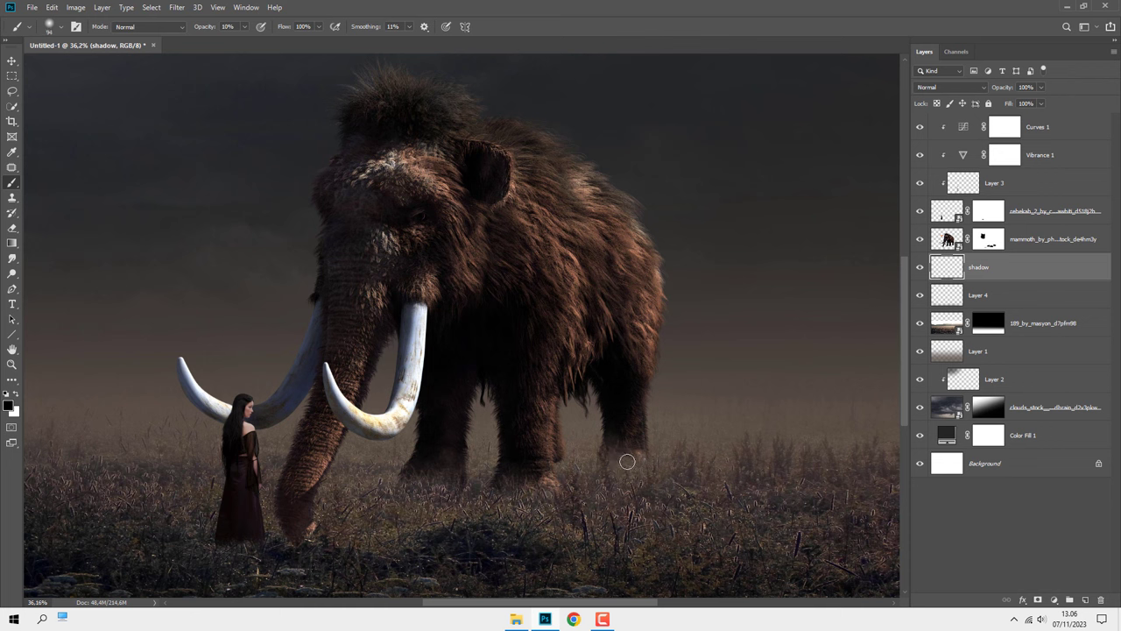
drag(628, 461, 541, 464)
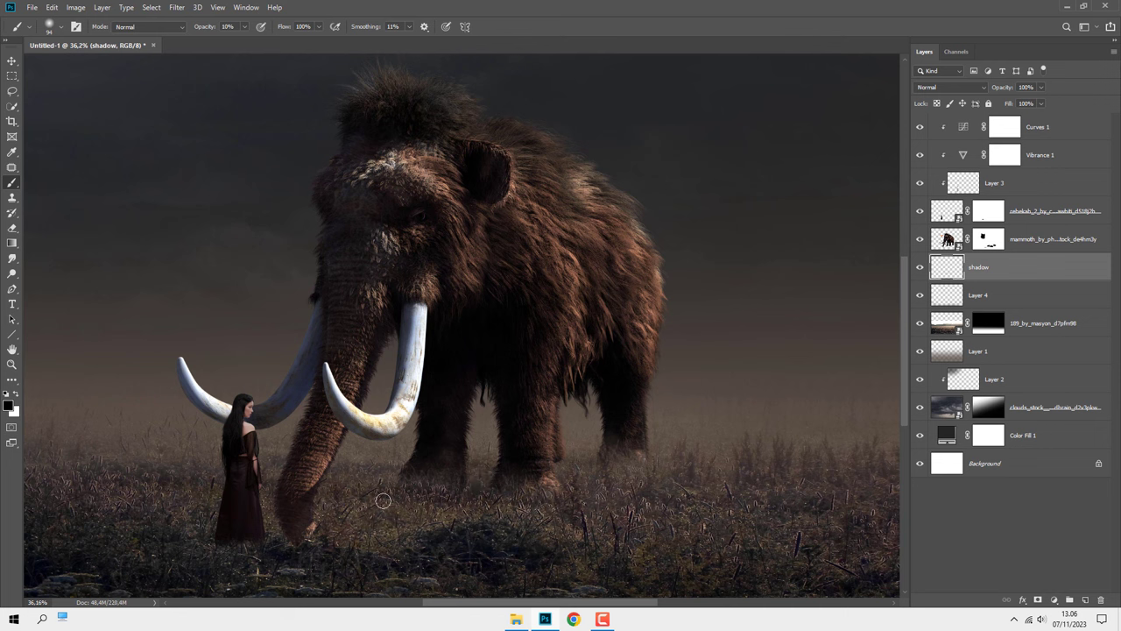
scroll(325, 493, down, 1)
scroll(317, 517, down, 1)
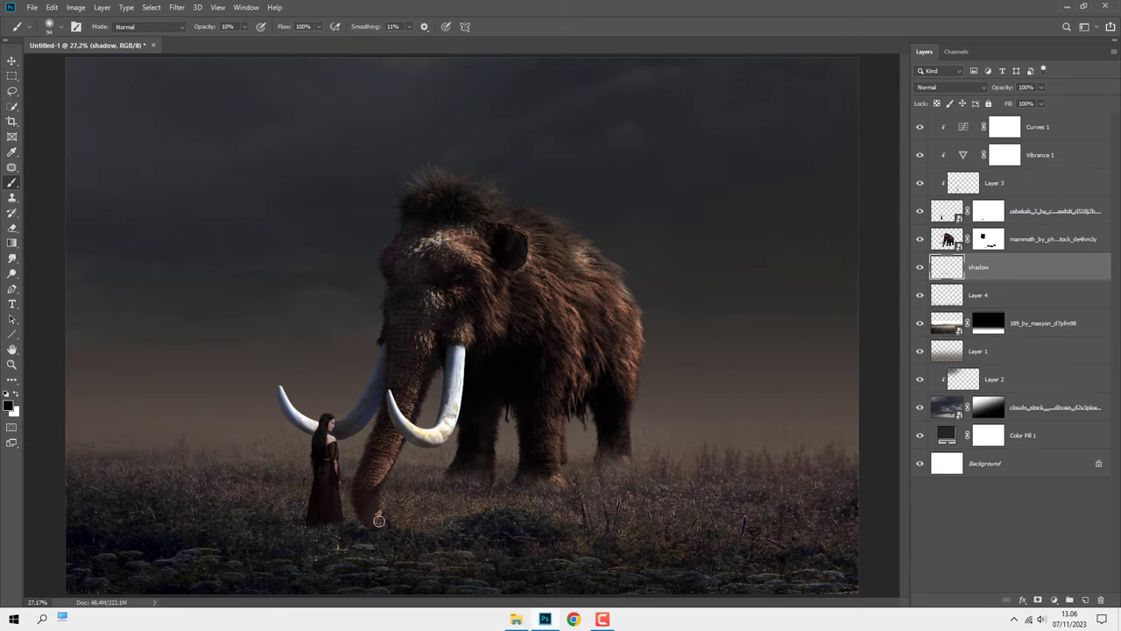
drag(301, 529, 336, 509)
mouse_move(124, 488)
mouse_down()
mouse_move(108, 473)
mouse_move(345, 498)
mouse_move(472, 481)
mouse_move(447, 481)
mouse_up()
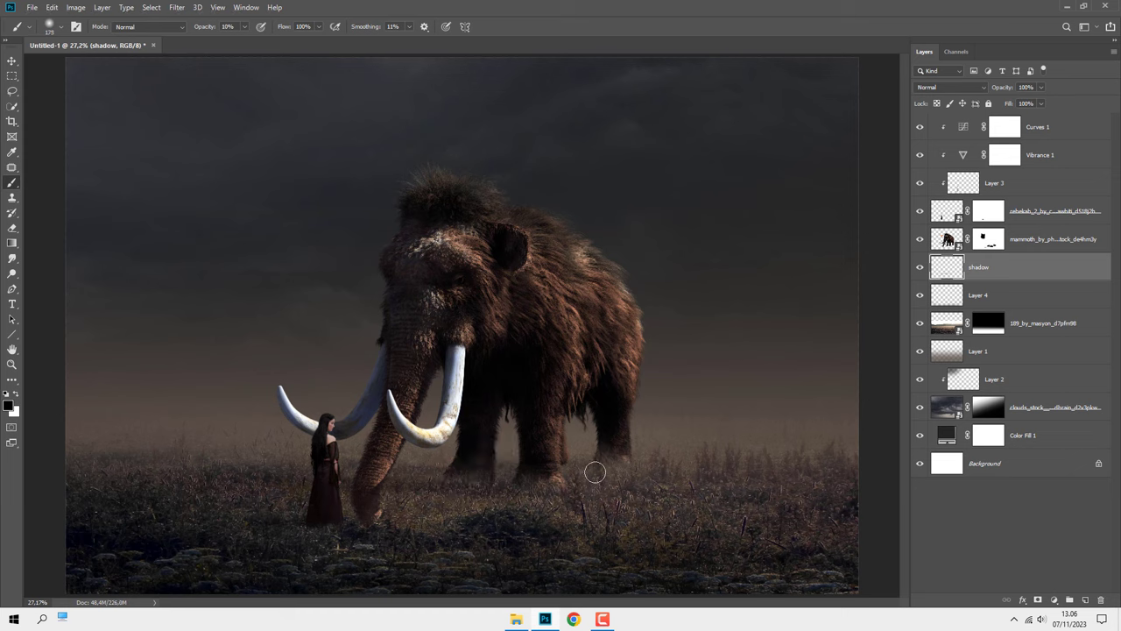
Shade the ground near the mammoth's feet with a 179 px brush and compare visibility
mouse_move(593, 470)
mouse_down()
mouse_move(188, 481)
mouse_move(613, 475)
mouse_move(531, 465)
mouse_move(601, 468)
mouse_move(496, 488)
mouse_move(558, 491)
mouse_move(313, 493)
mouse_move(426, 497)
mouse_move(266, 531)
mouse_move(446, 500)
mouse_move(135, 489)
mouse_move(384, 475)
mouse_move(116, 474)
mouse_move(568, 461)
mouse_move(548, 457)
mouse_up()
scroll(288, 491, down, 1)
scroll(568, 461, up, 1)
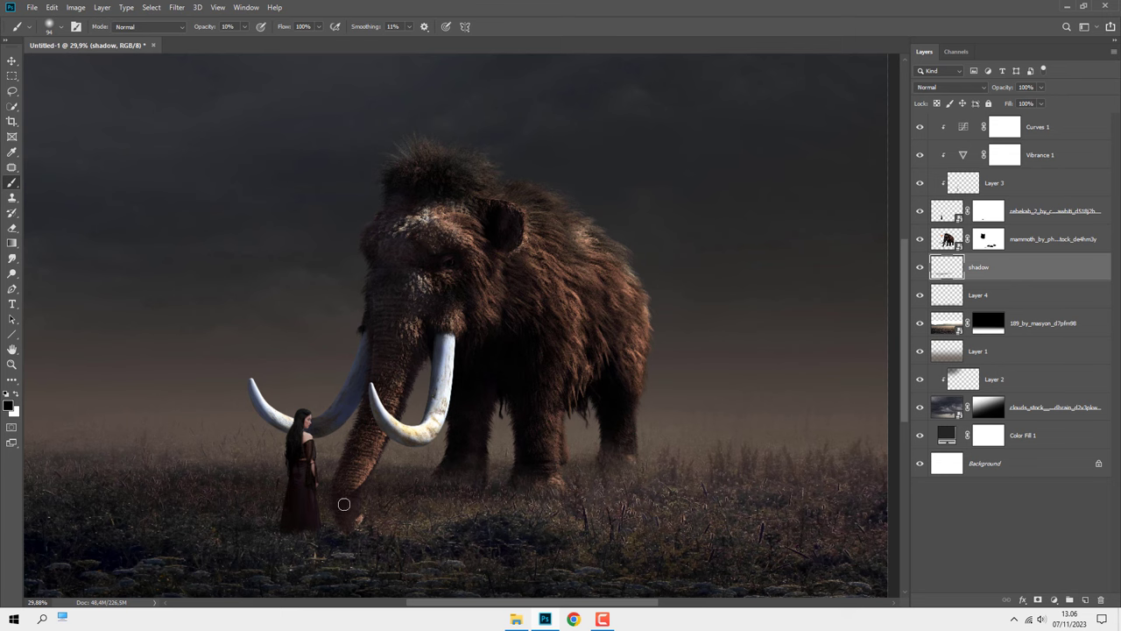
scroll(343, 517, down, 1)
mouse_move(315, 474)
mouse_down()
mouse_move(250, 475)
mouse_move(573, 450)
mouse_move(375, 460)
mouse_up()
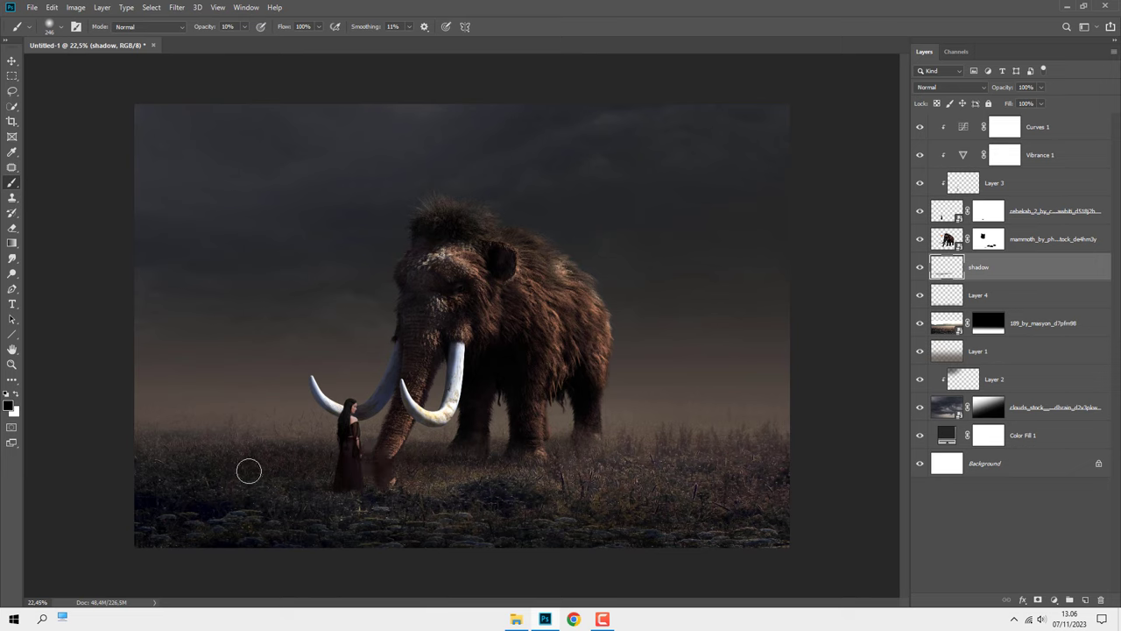
click(921, 273)
Add Layer 5 with a cloudy Effects brush and a light brown sampled from the image
click(1086, 601)
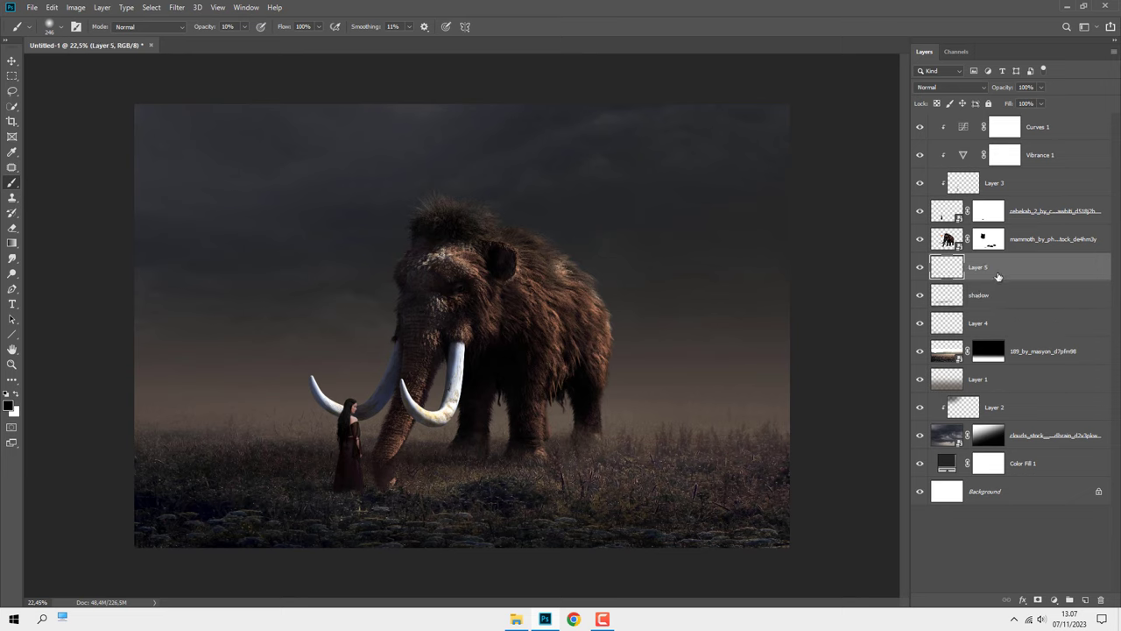
right_click(215, 237)
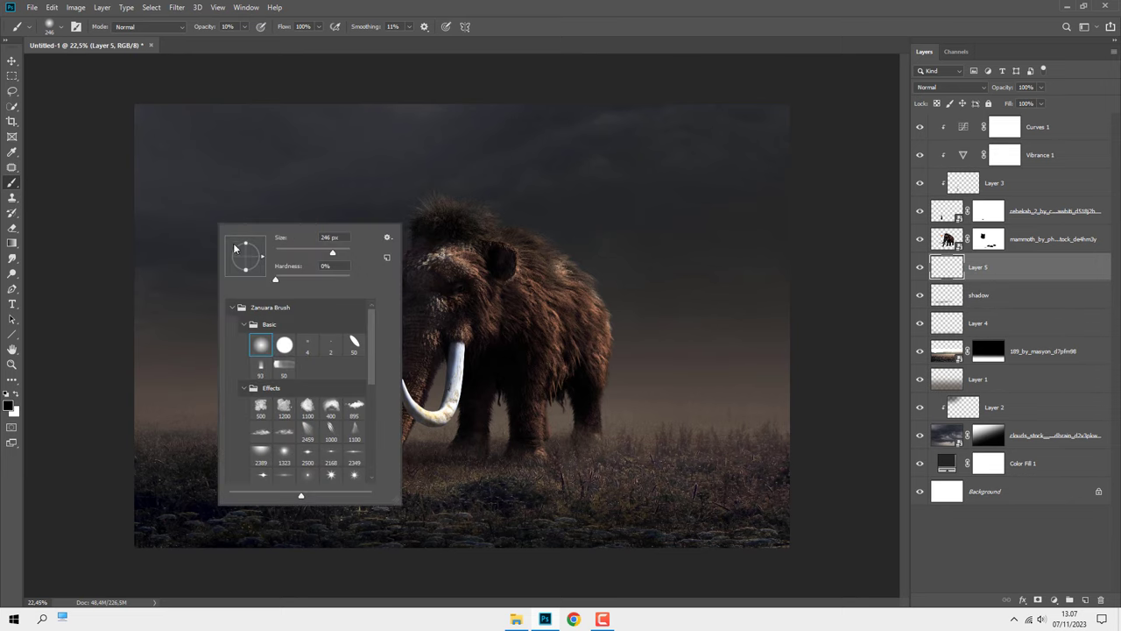
click(261, 406)
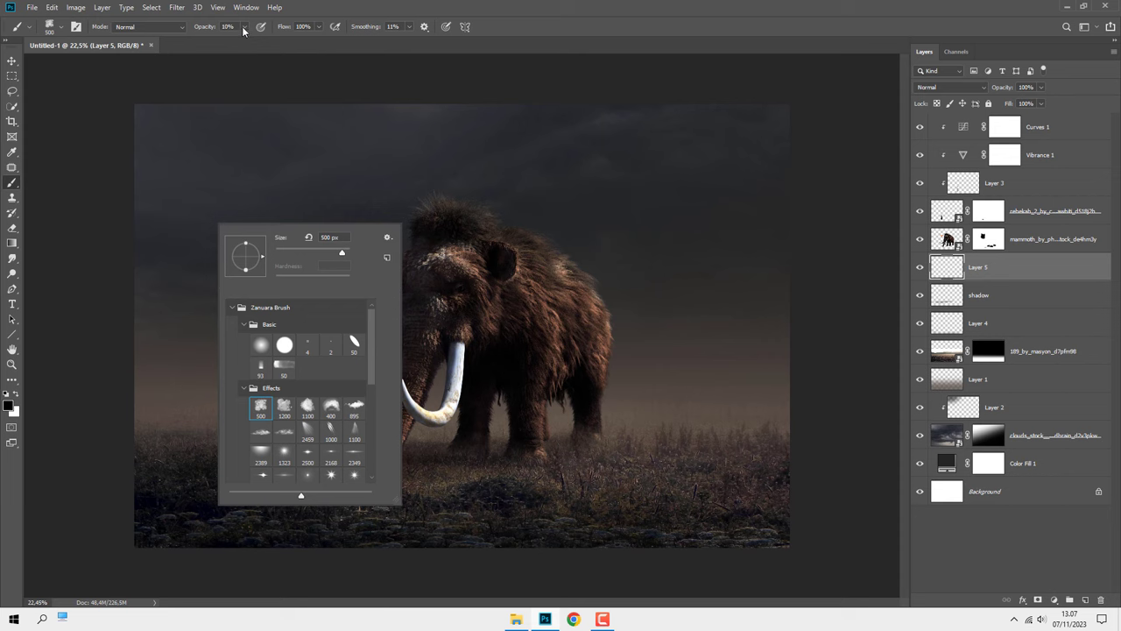
click(9, 404)
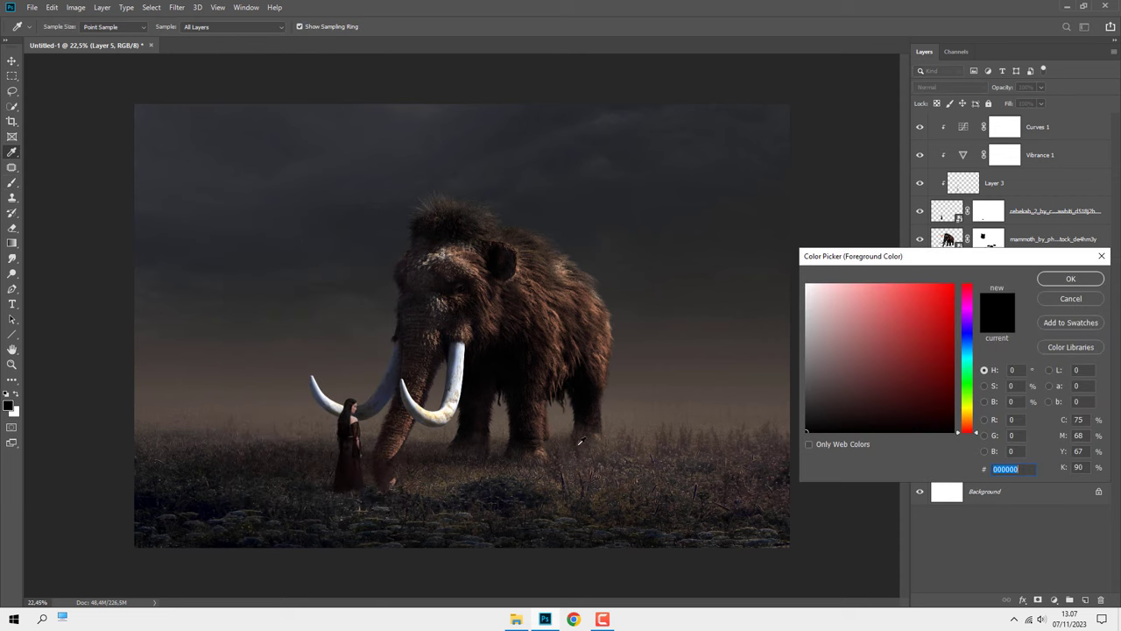
click(613, 402)
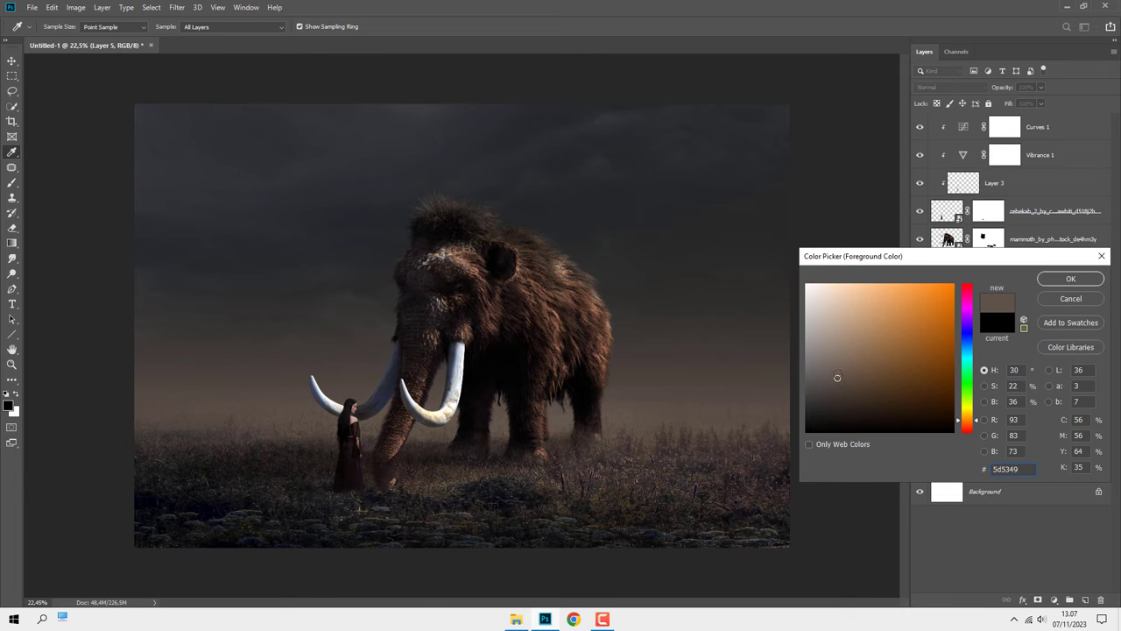
drag(838, 378, 837, 372)
click(1064, 279)
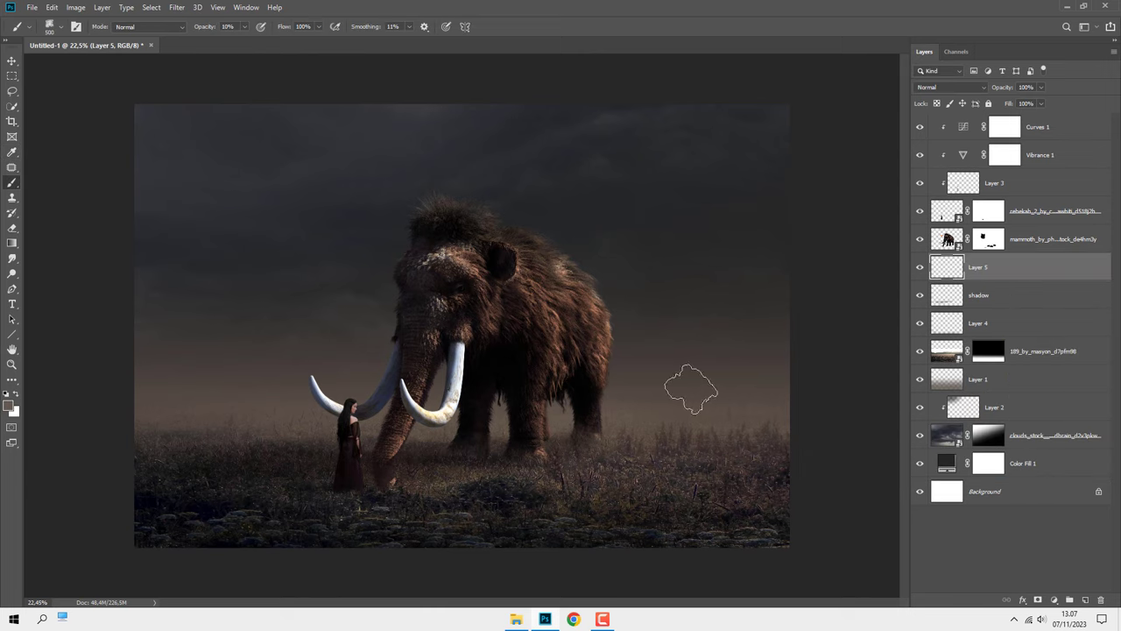
Paint brown fog around the mammoth's legs and the grass
mouse_move(624, 394)
mouse_down()
mouse_move(691, 361)
mouse_move(718, 368)
mouse_move(639, 350)
mouse_move(640, 313)
mouse_move(691, 311)
mouse_move(741, 397)
mouse_move(716, 391)
mouse_move(629, 422)
mouse_move(551, 375)
mouse_move(569, 445)
mouse_move(672, 423)
mouse_move(755, 425)
mouse_move(563, 417)
mouse_move(641, 388)
mouse_move(619, 376)
mouse_move(676, 363)
mouse_up()
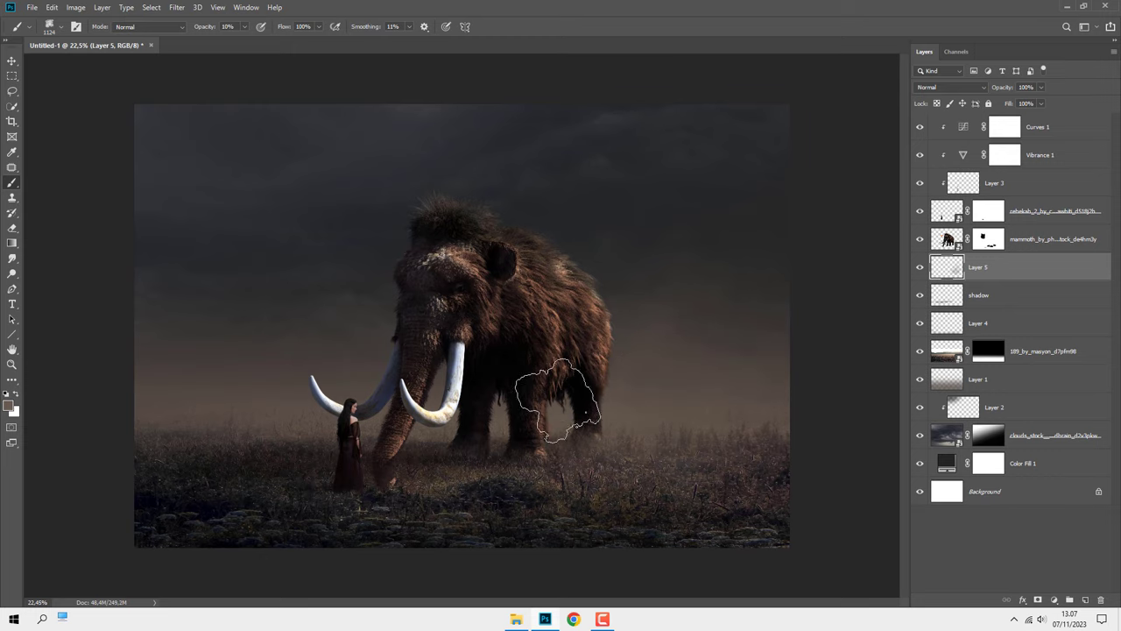
key(bracketleft)
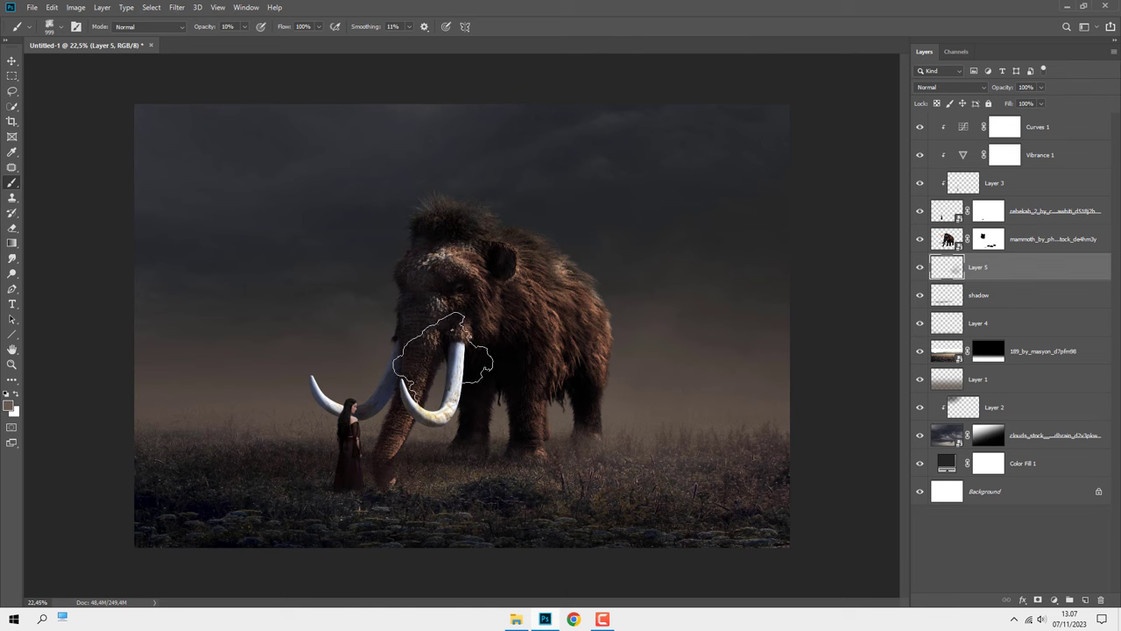
scroll(611, 387, up, 1)
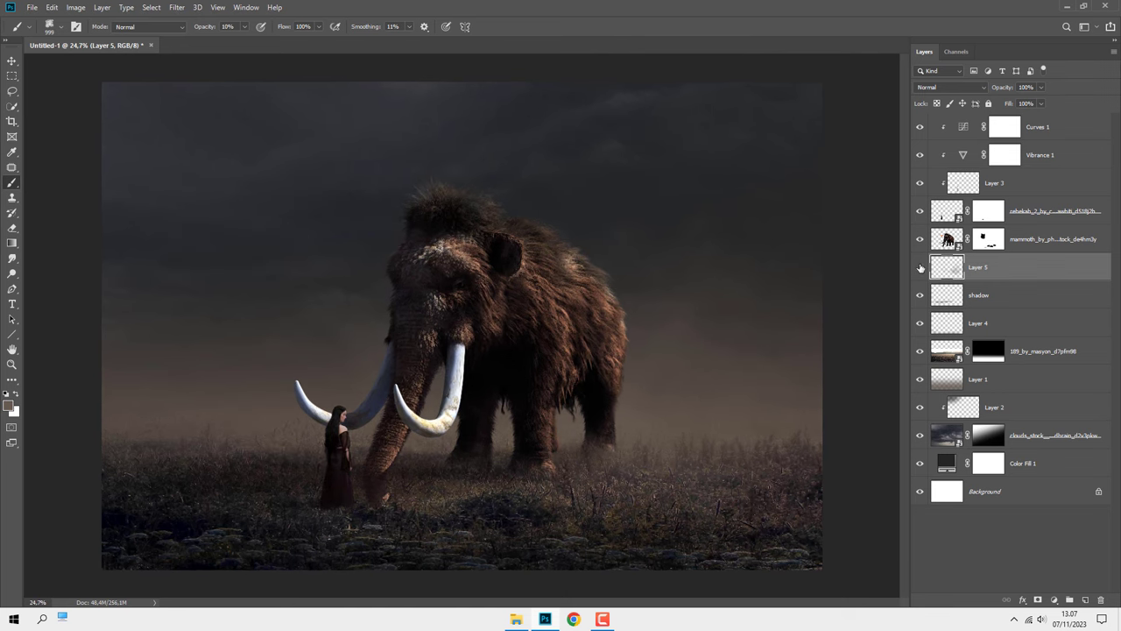
Add a Vibrance adjustment with Saturation −7 clipped to the mammoth layer
key(v)
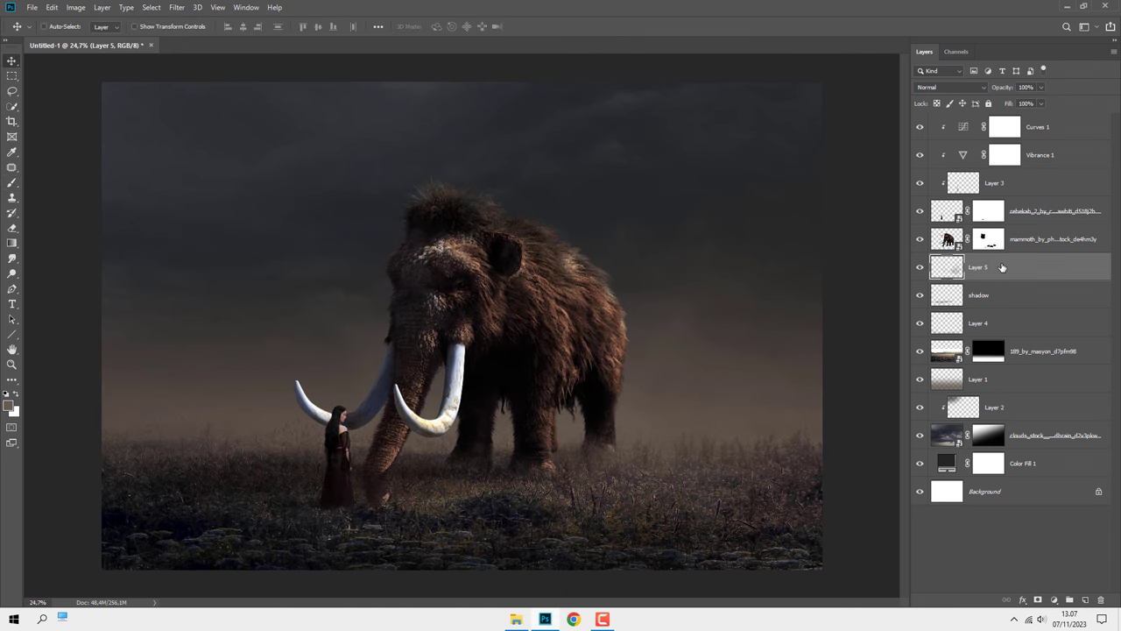
click(1016, 236)
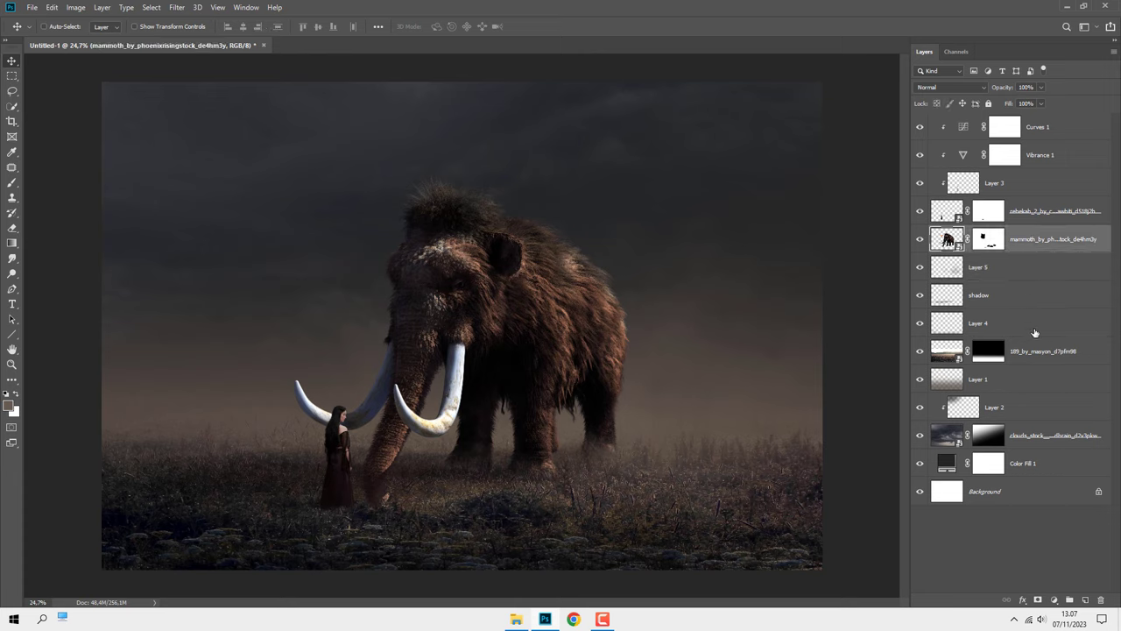
click(1054, 599)
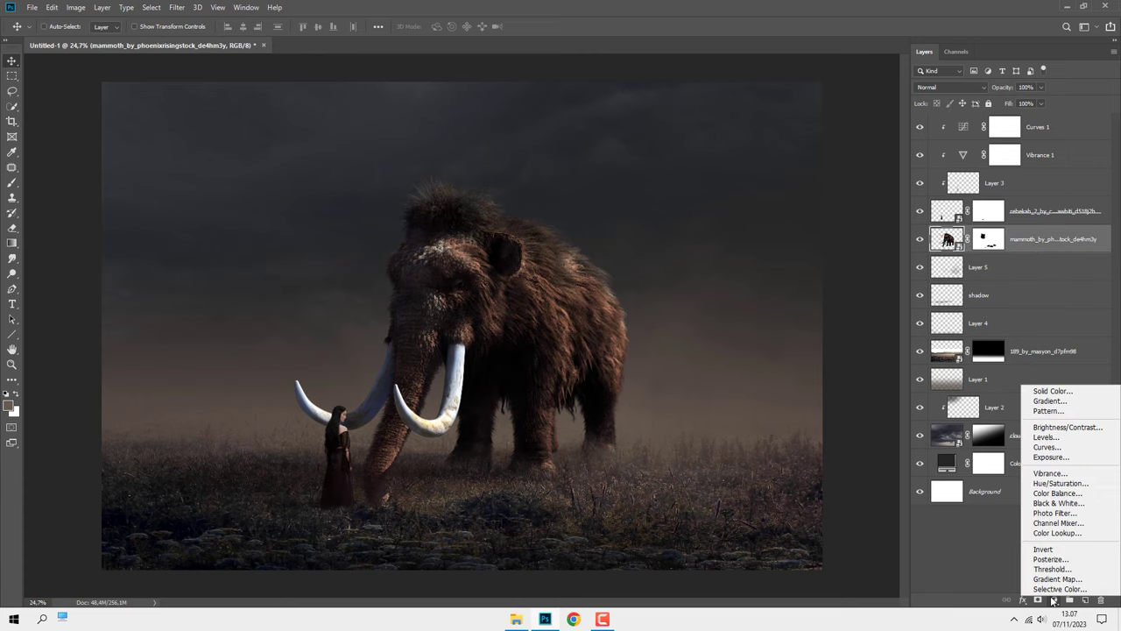
click(1059, 474)
click(822, 406)
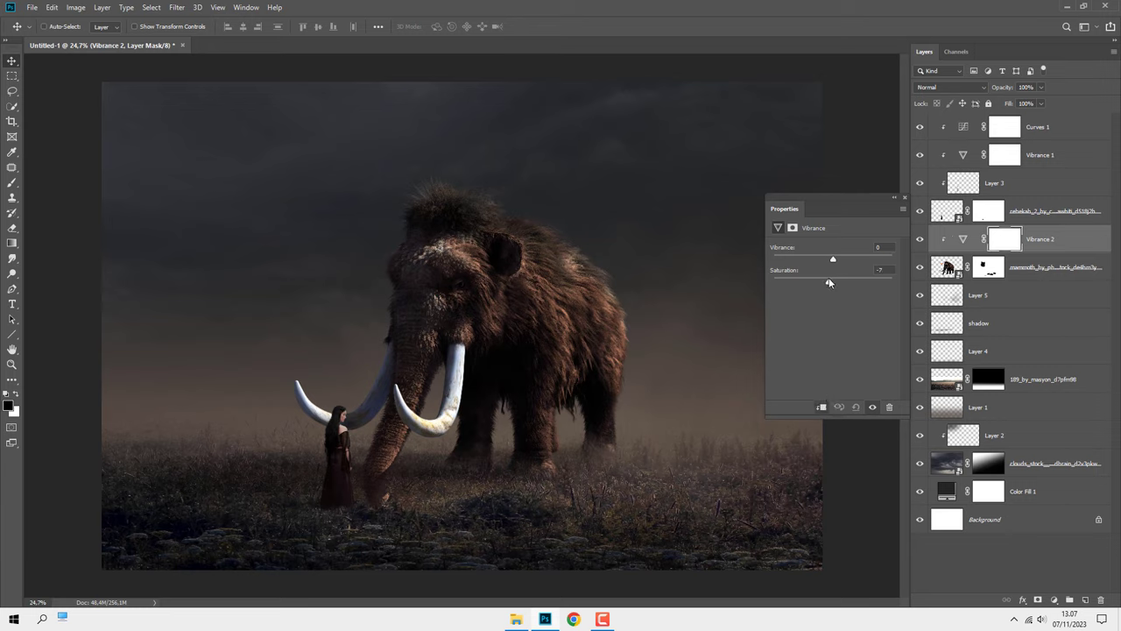
click(906, 198)
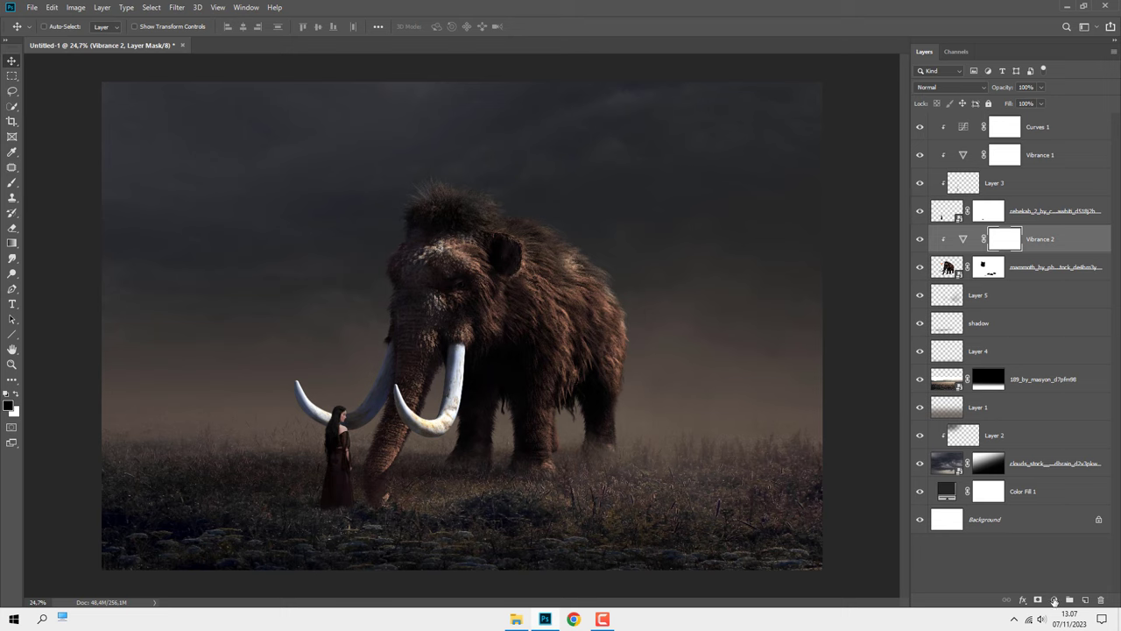
Add a clipped Hue/Saturation layer with Saturation −31 and Lightness −48
click(1054, 600)
click(1016, 489)
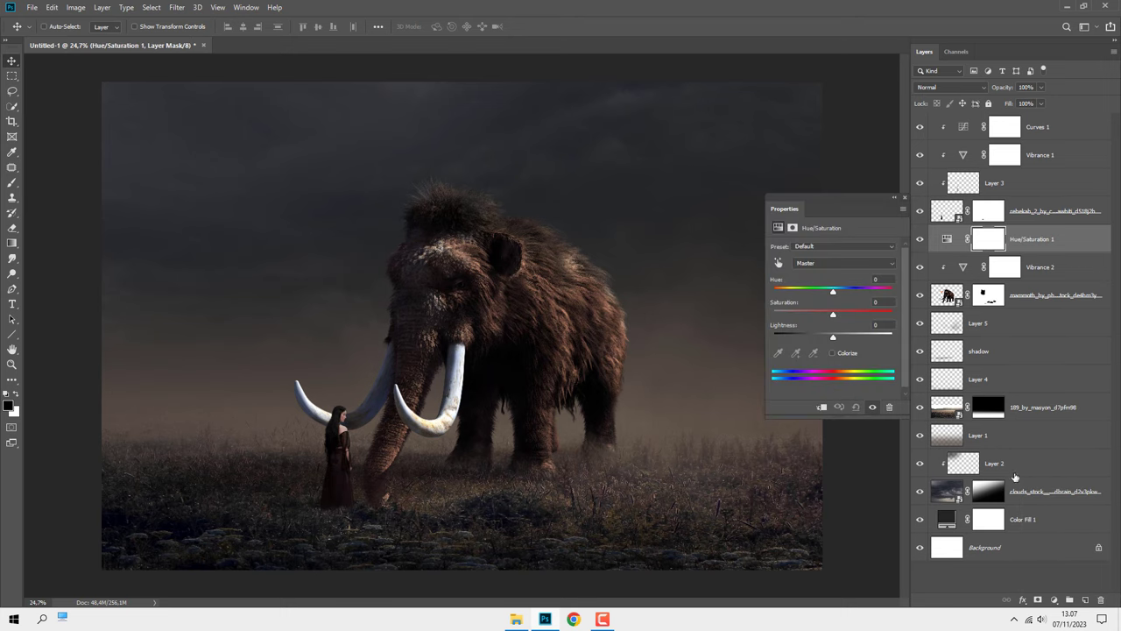
click(821, 408)
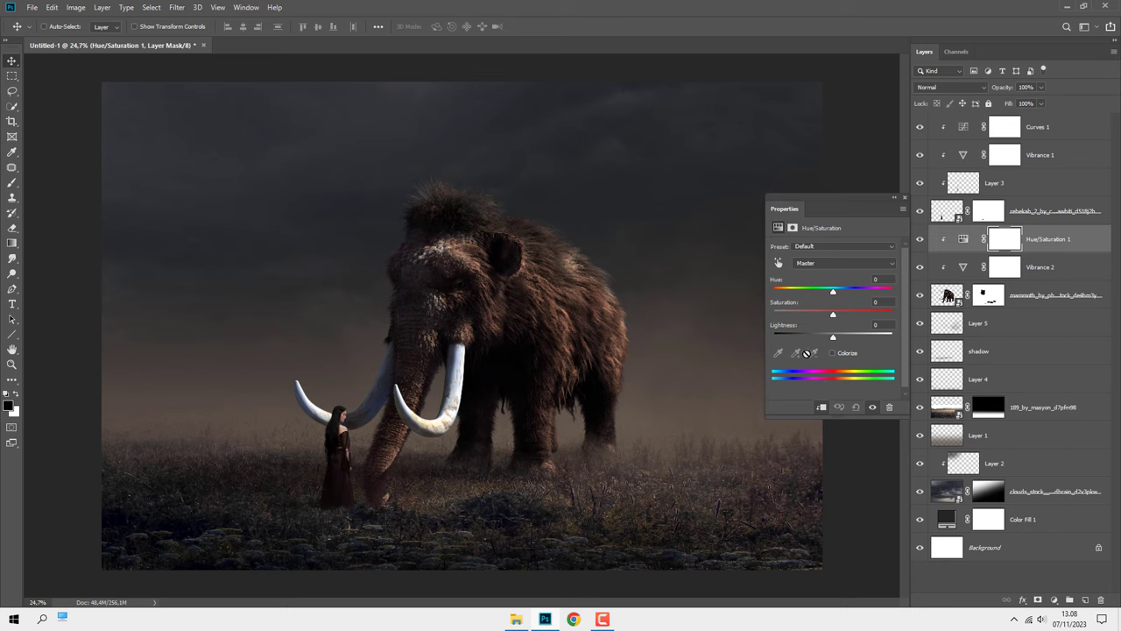
drag(831, 315, 822, 317)
click(810, 336)
drag(809, 335, 806, 336)
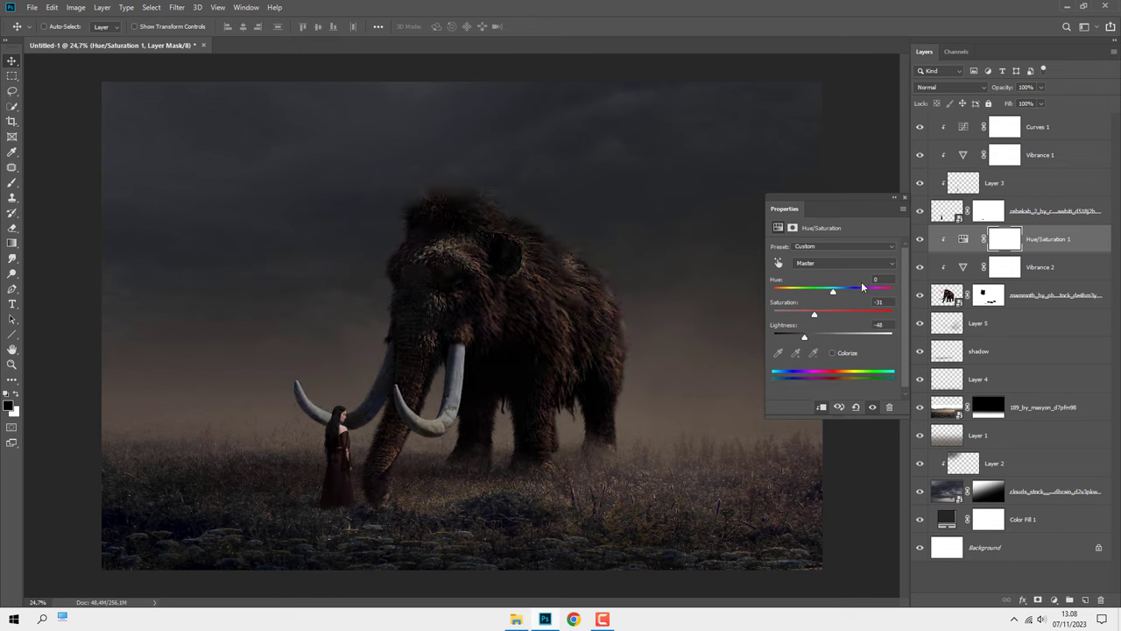
click(994, 241)
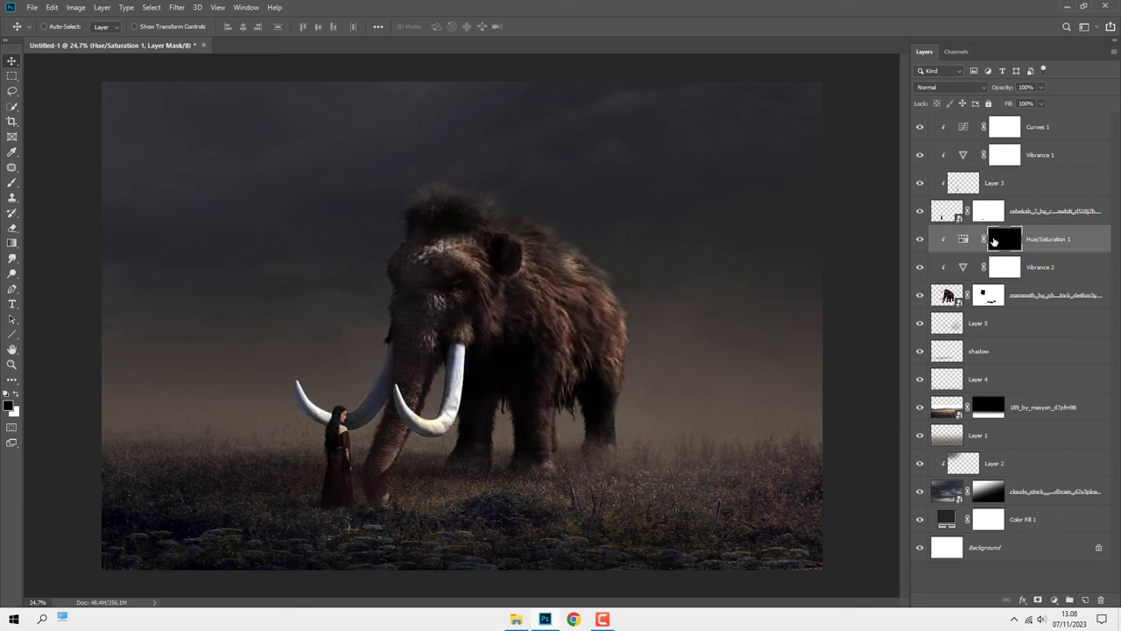
Set up a soft round brush at 100% opacity, sized to 93 px
right_click(13, 180)
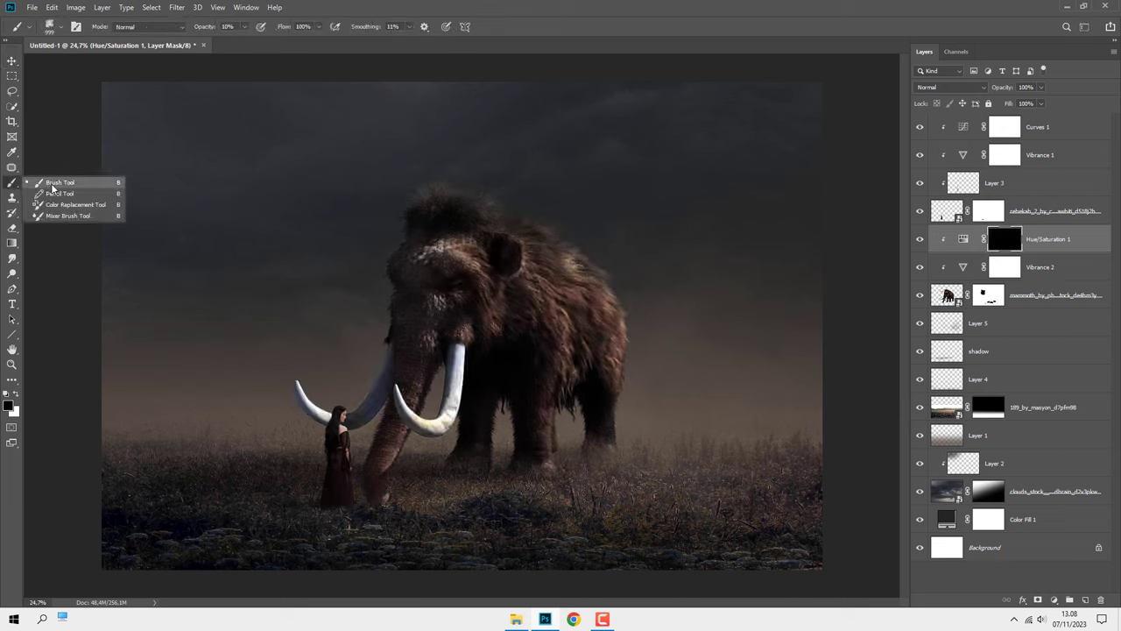
click(53, 186)
click(244, 28)
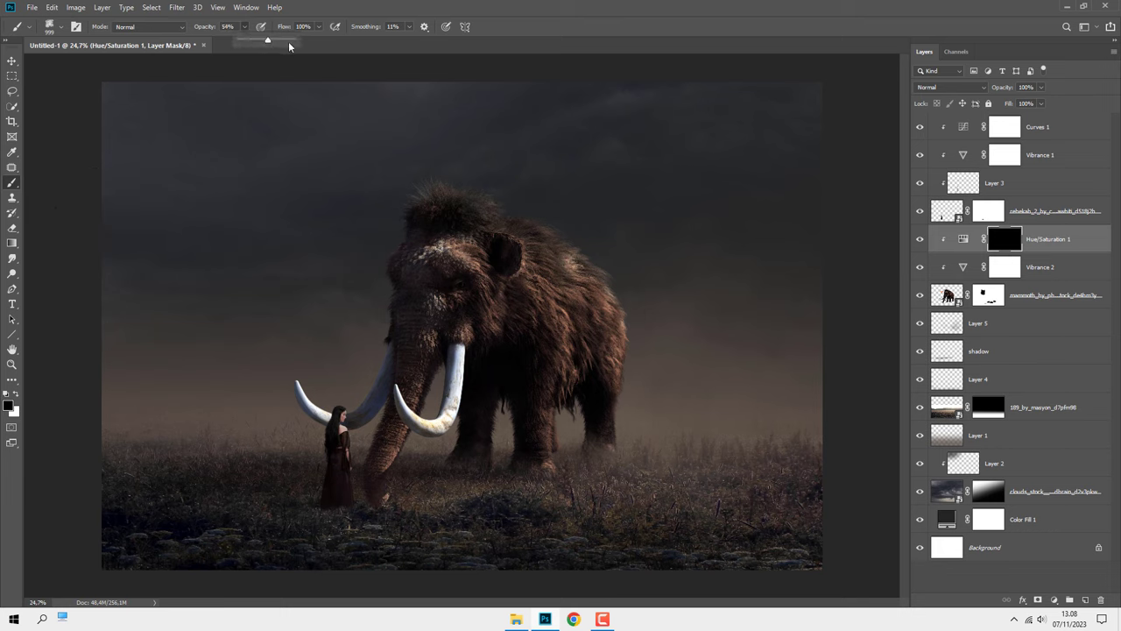
drag(289, 46, 302, 41)
right_click(318, 132)
click(362, 251)
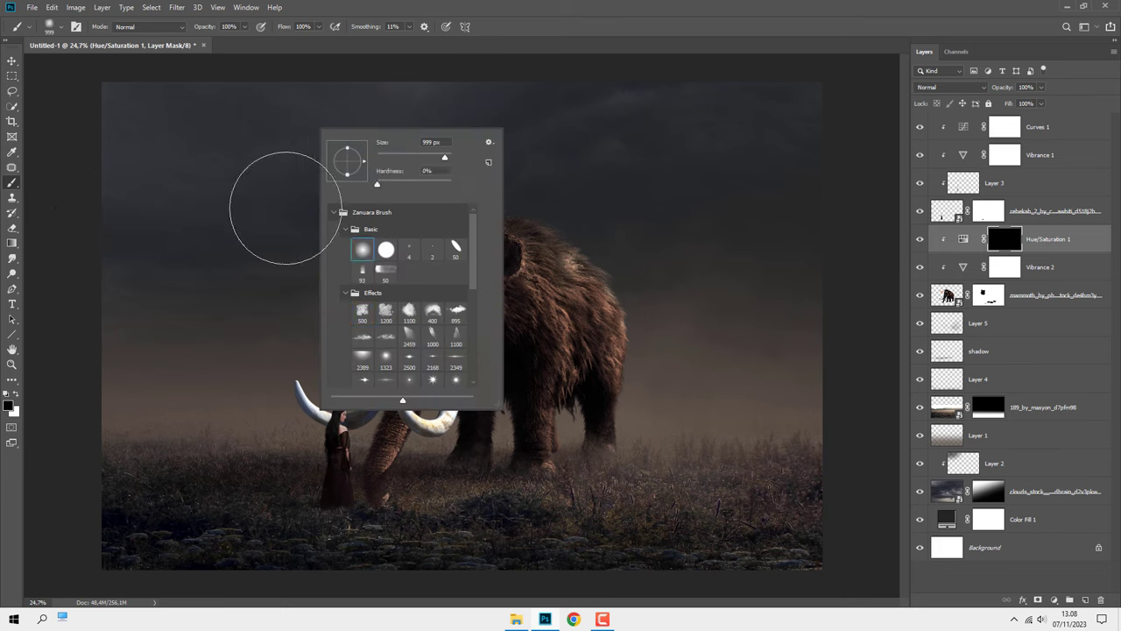
drag(254, 214, 201, 218)
scroll(375, 360, up, 2)
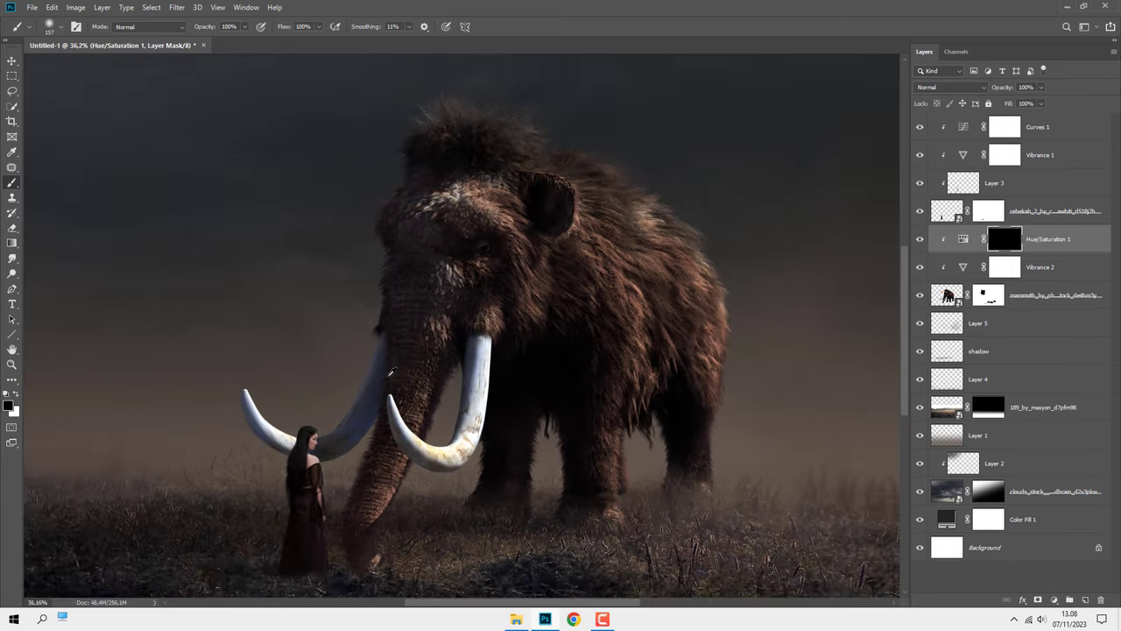
scroll(375, 359, up, 2)
scroll(370, 353, up, 2)
scroll(371, 353, up, 1)
drag(506, 227, 495, 183)
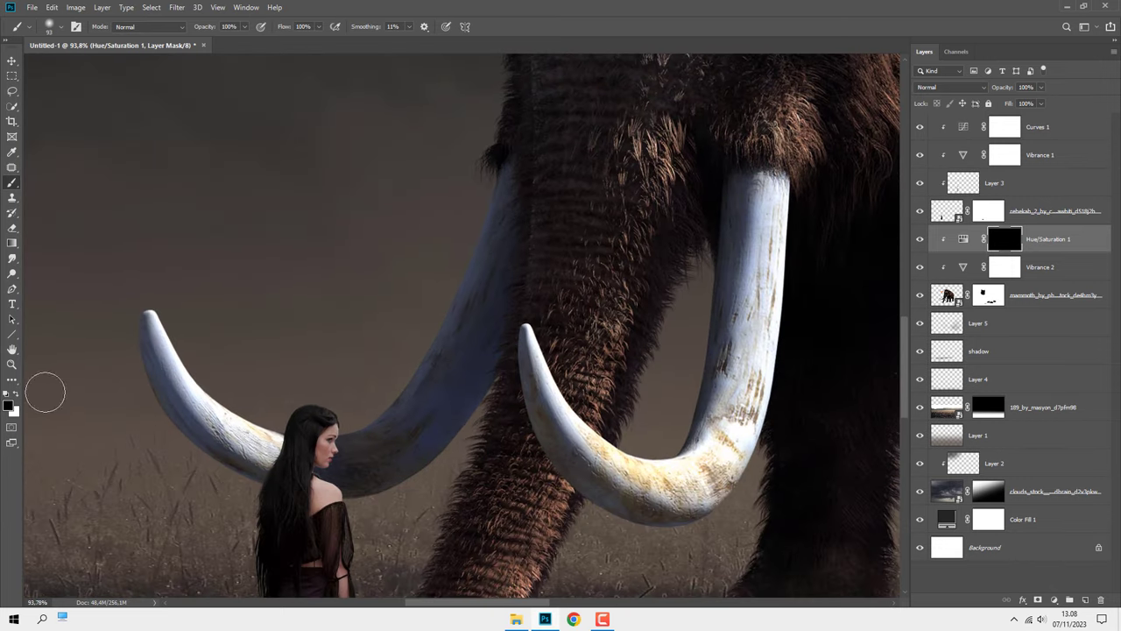
Paint white on the Hue/Saturation 1 mask along the left tusk to desaturate it
click(18, 395)
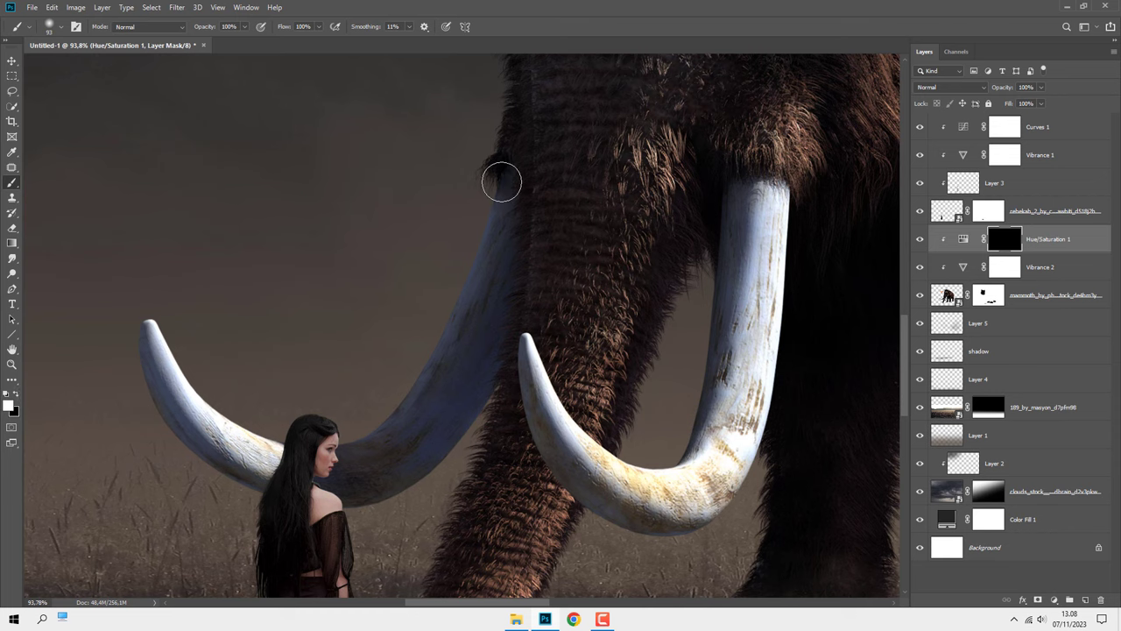
mouse_move(501, 181)
mouse_down()
mouse_move(484, 379)
mouse_move(432, 458)
mouse_move(518, 389)
mouse_up()
mouse_move(591, 153)
mouse_down()
mouse_move(494, 372)
mouse_move(478, 438)
mouse_move(549, 353)
mouse_move(483, 341)
mouse_move(350, 425)
mouse_move(310, 415)
mouse_move(275, 316)
mouse_move(224, 317)
mouse_move(248, 410)
mouse_up()
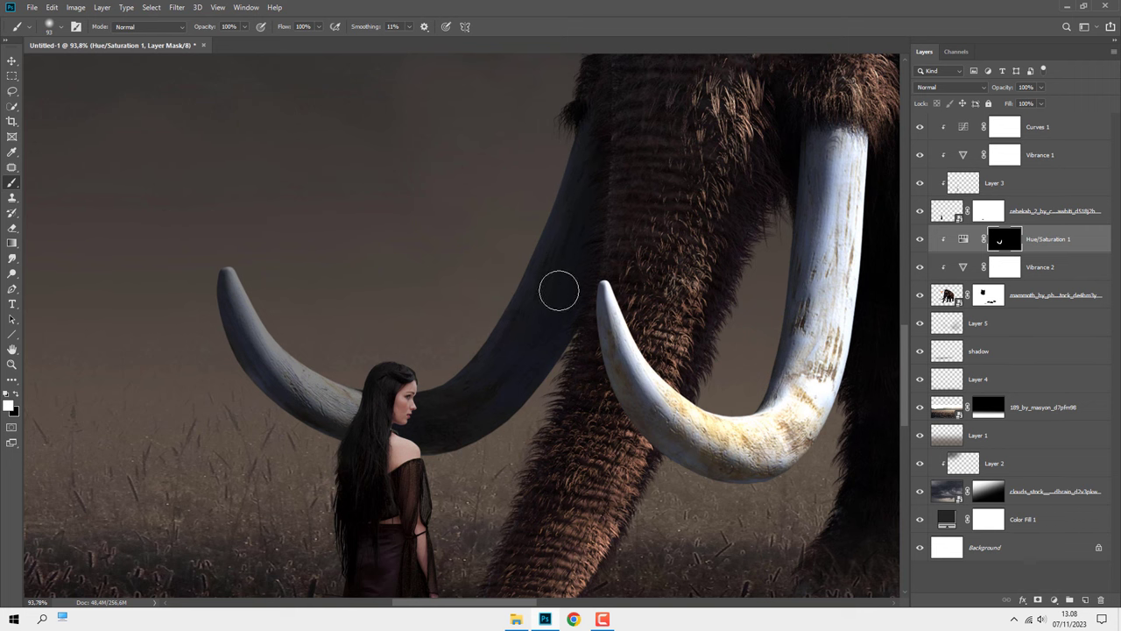
Paint the right tusk's length, curve and tip, then fit the image on screen
drag(599, 365, 385, 398)
mouse_move(626, 180)
mouse_down()
mouse_move(638, 175)
mouse_move(623, 293)
mouse_move(581, 466)
mouse_move(629, 247)
mouse_move(626, 180)
mouse_up()
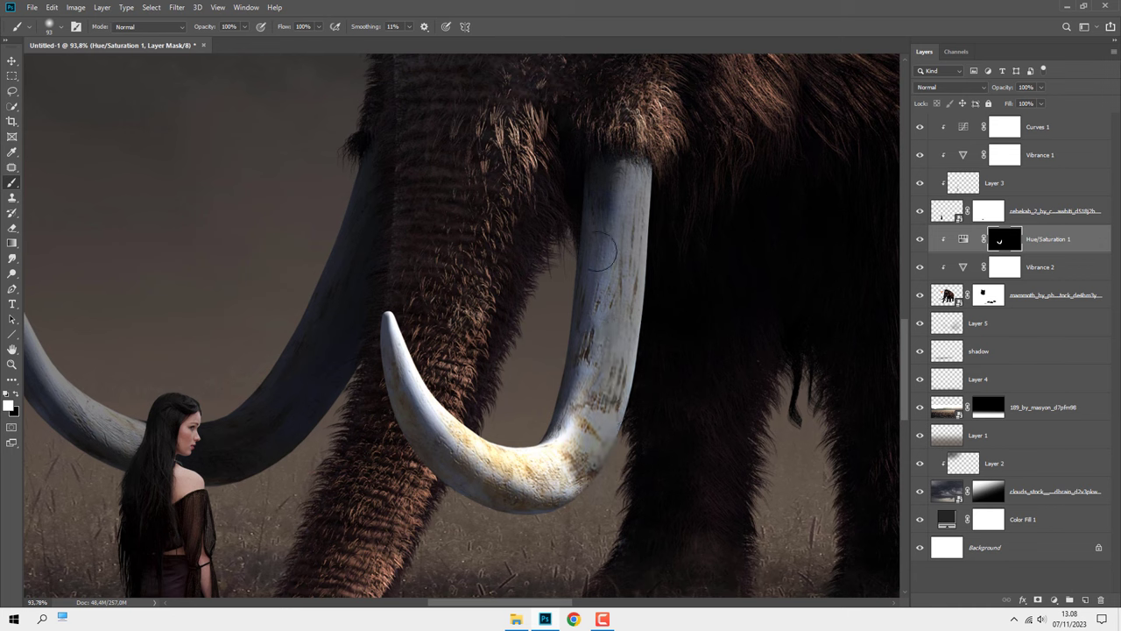
mouse_move(601, 251)
mouse_down()
mouse_move(565, 414)
mouse_move(578, 420)
mouse_up()
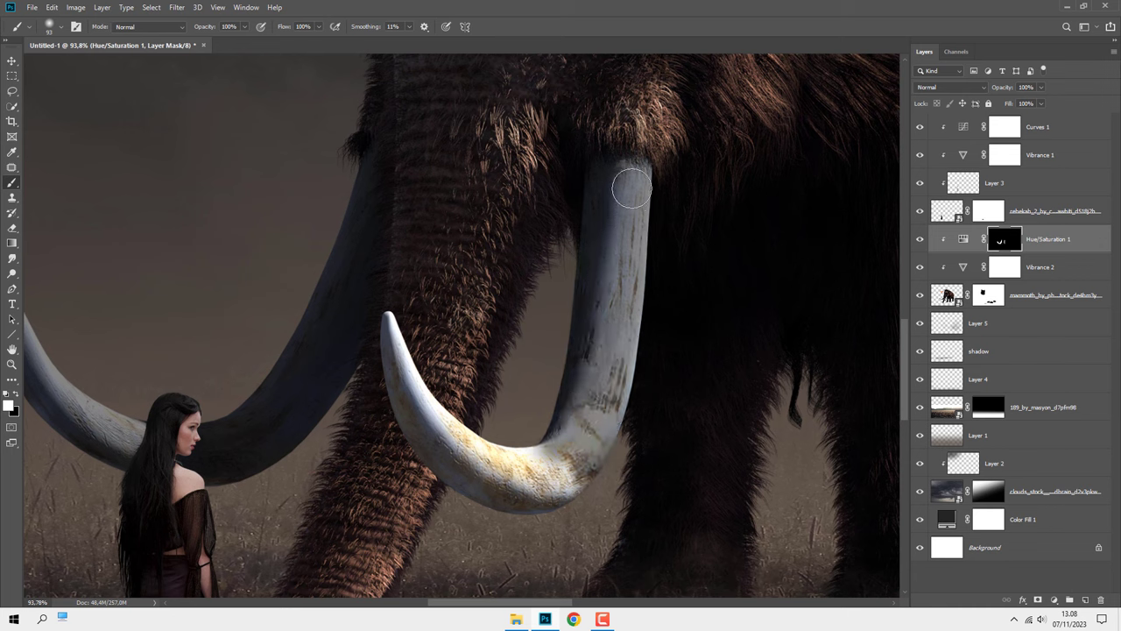
mouse_move(616, 367)
mouse_down()
mouse_move(533, 501)
mouse_move(512, 475)
mouse_move(480, 478)
mouse_move(457, 445)
mouse_move(463, 430)
mouse_move(392, 358)
mouse_move(354, 291)
mouse_move(357, 273)
mouse_up()
scroll(488, 459, up, 2)
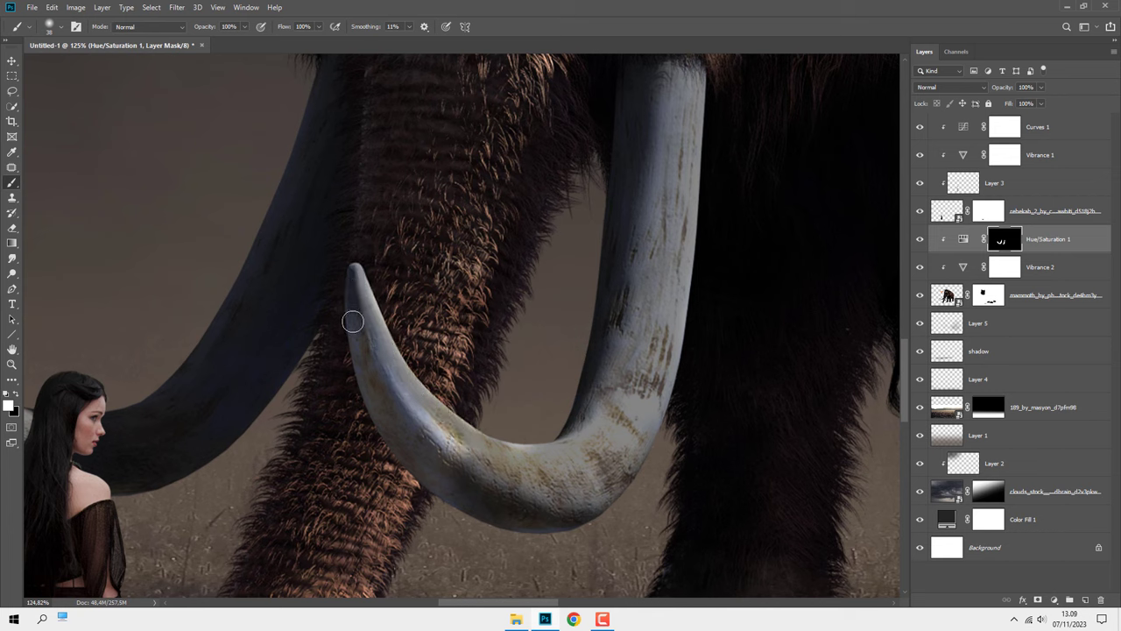
mouse_move(352, 322)
mouse_down()
mouse_move(376, 408)
mouse_move(441, 496)
mouse_up()
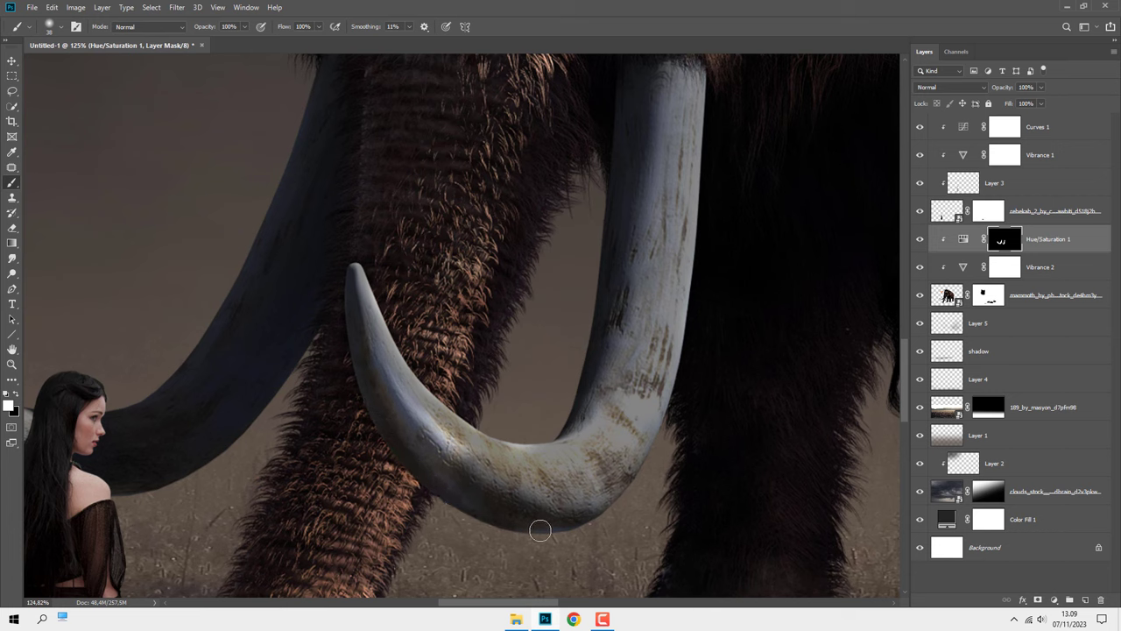
mouse_move(541, 531)
mouse_down()
mouse_move(376, 376)
mouse_move(358, 318)
mouse_up()
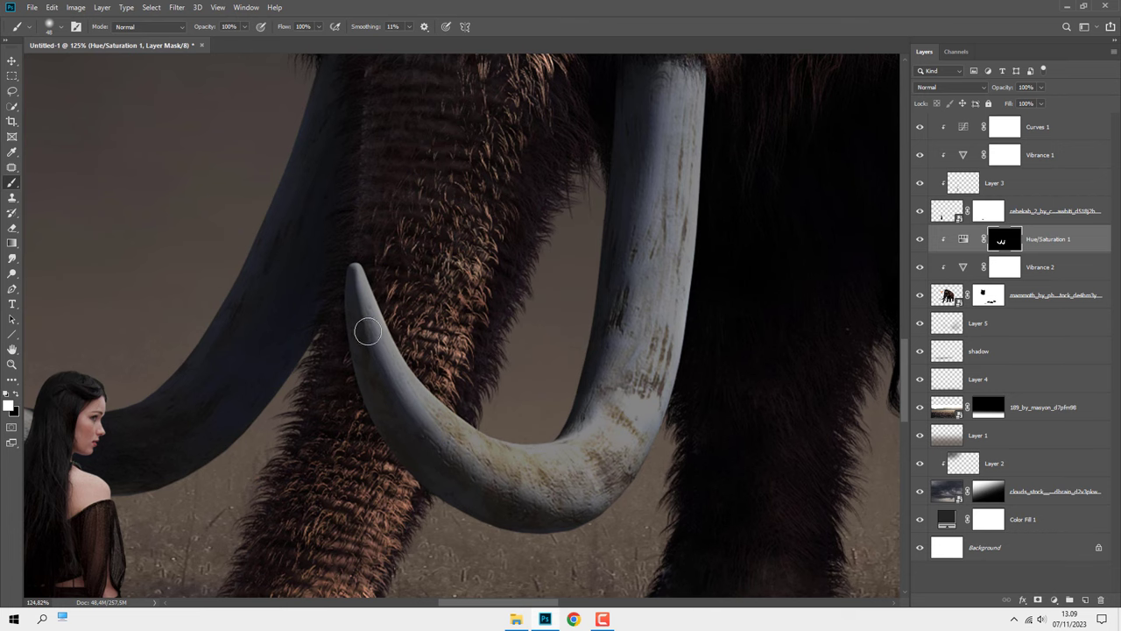
scroll(491, 481, down, 2)
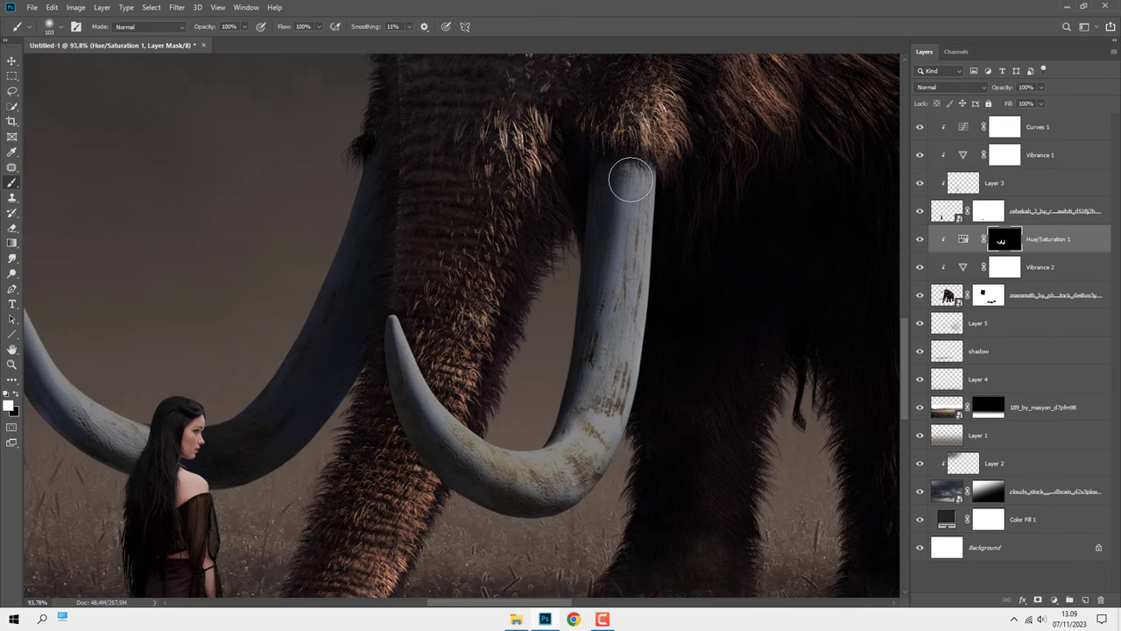
drag(632, 183, 605, 242)
key(ctrl+0)
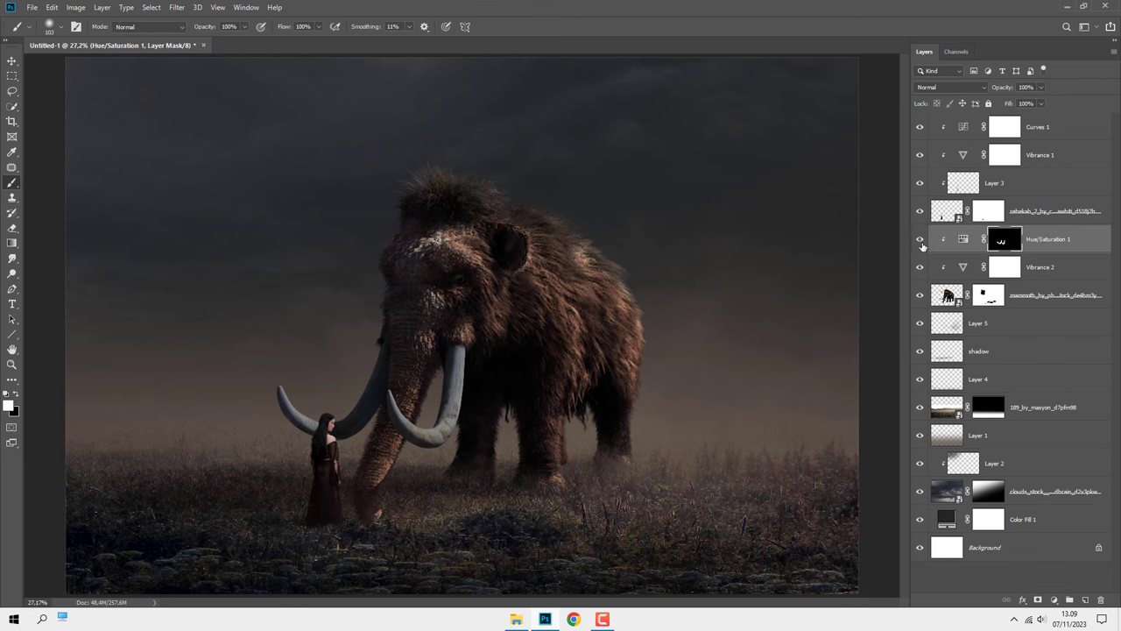
Add a clipped Color Balance layer with midtones Cyan–Red +7 and Magenta–Green −5
click(919, 239)
key(ctrl+2)
click(1056, 599)
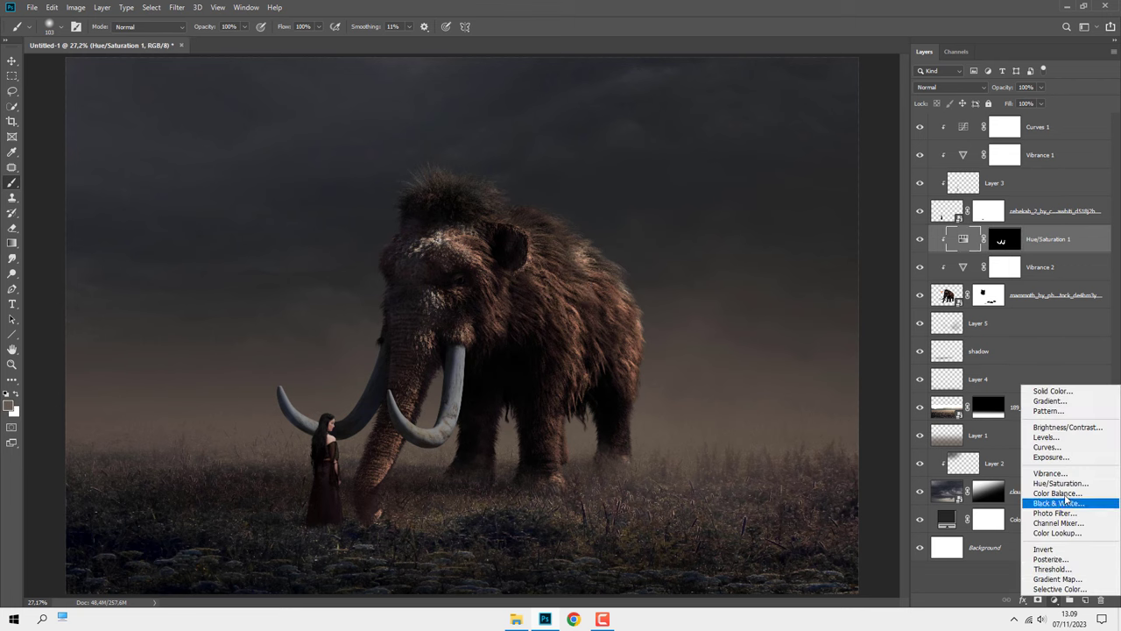
click(1069, 489)
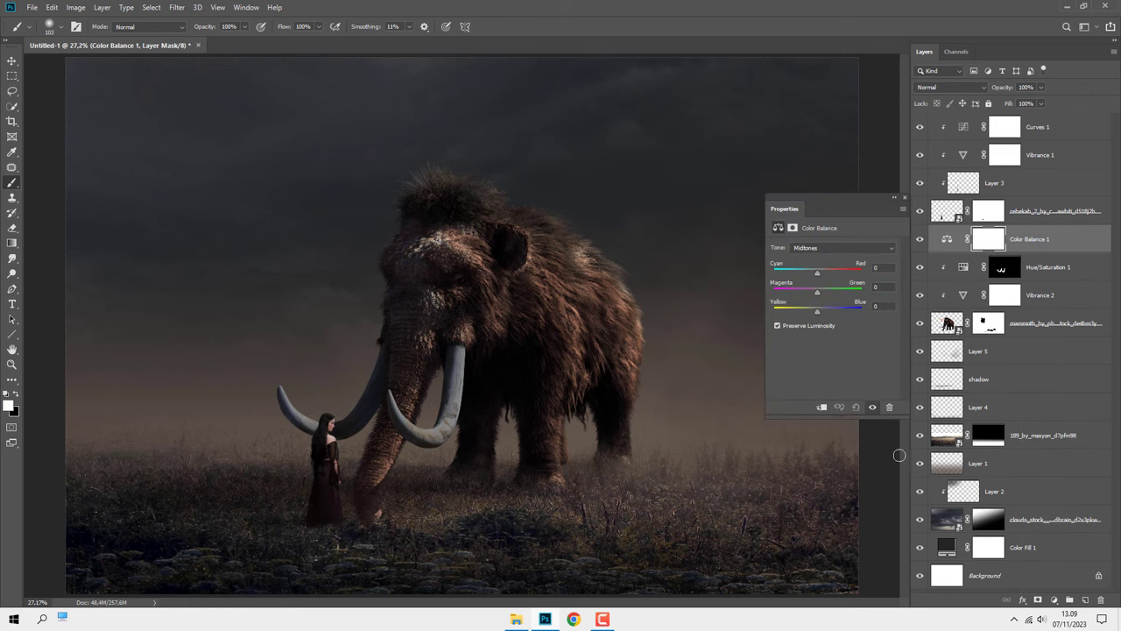
click(824, 409)
click(819, 271)
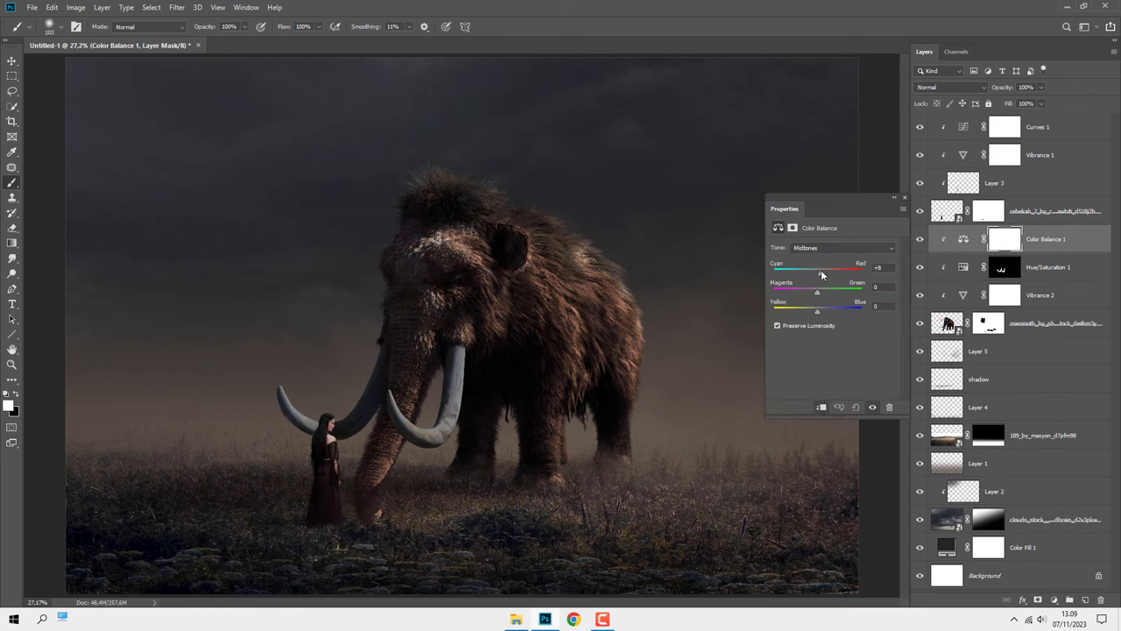
drag(817, 292, 816, 293)
click(820, 272)
click(906, 200)
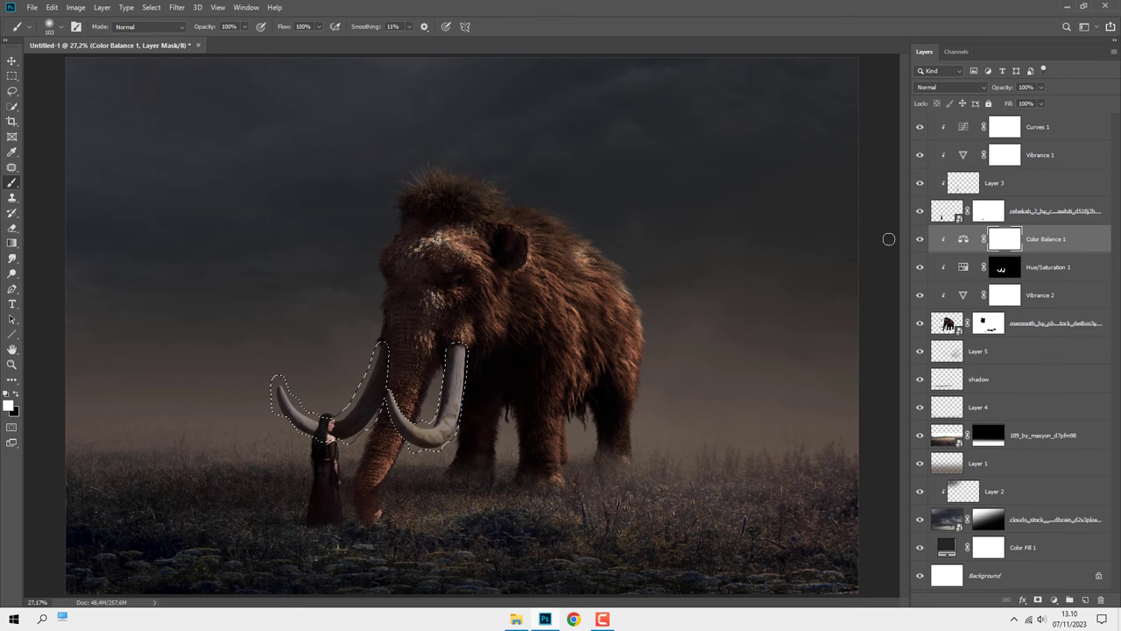
Invert the tusk selection and black out the Color Balance mask so only the tusks change
click(151, 7)
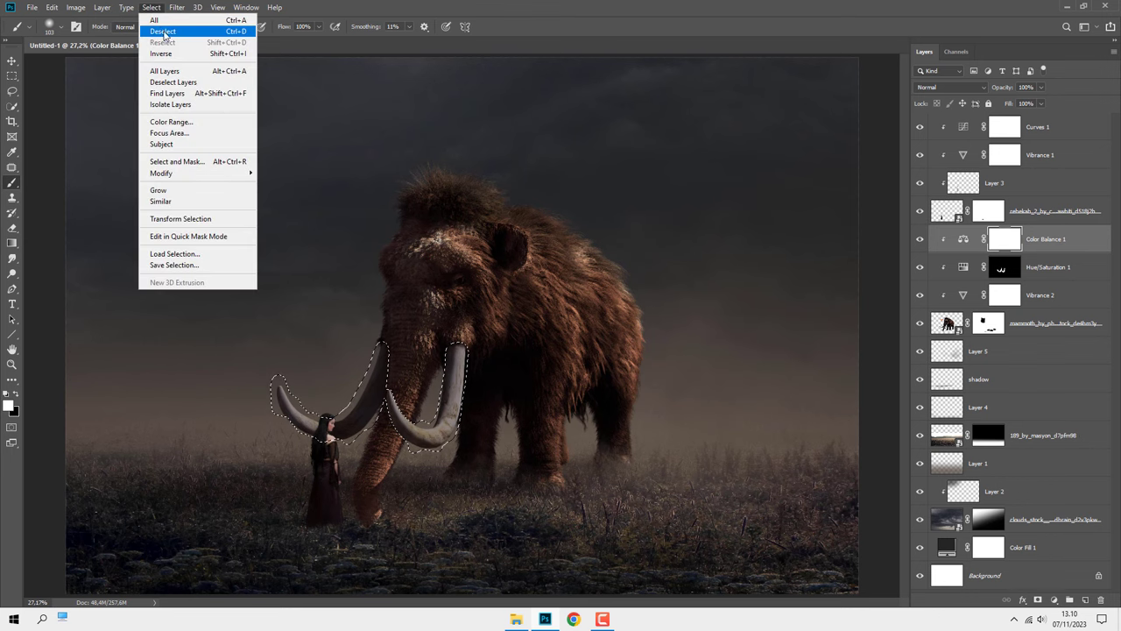
click(162, 54)
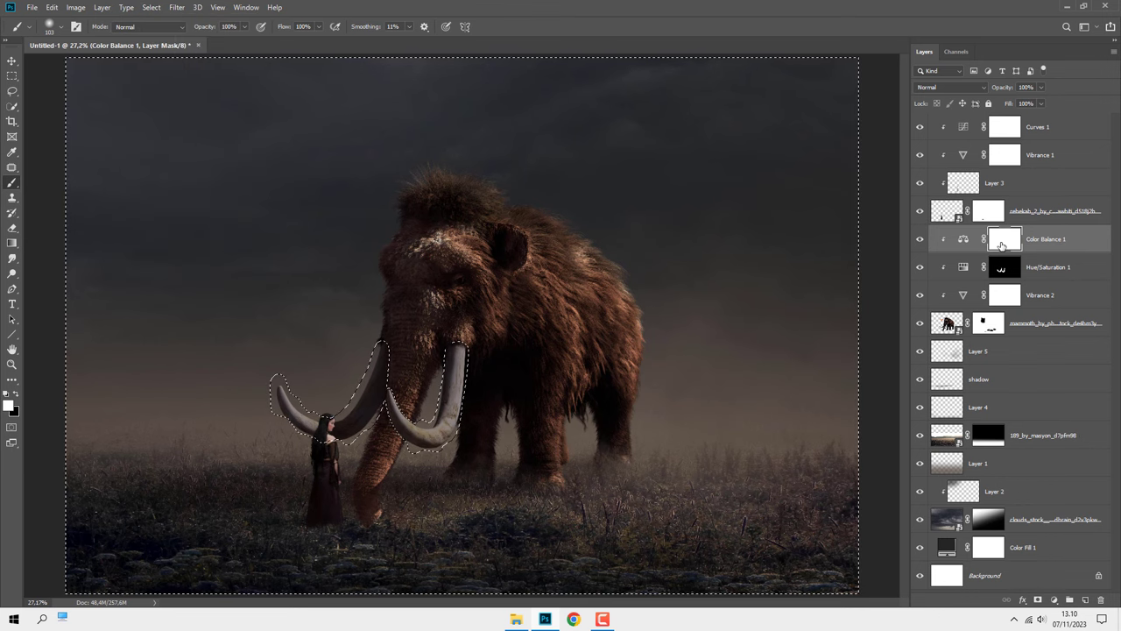
key(ctrl+i)
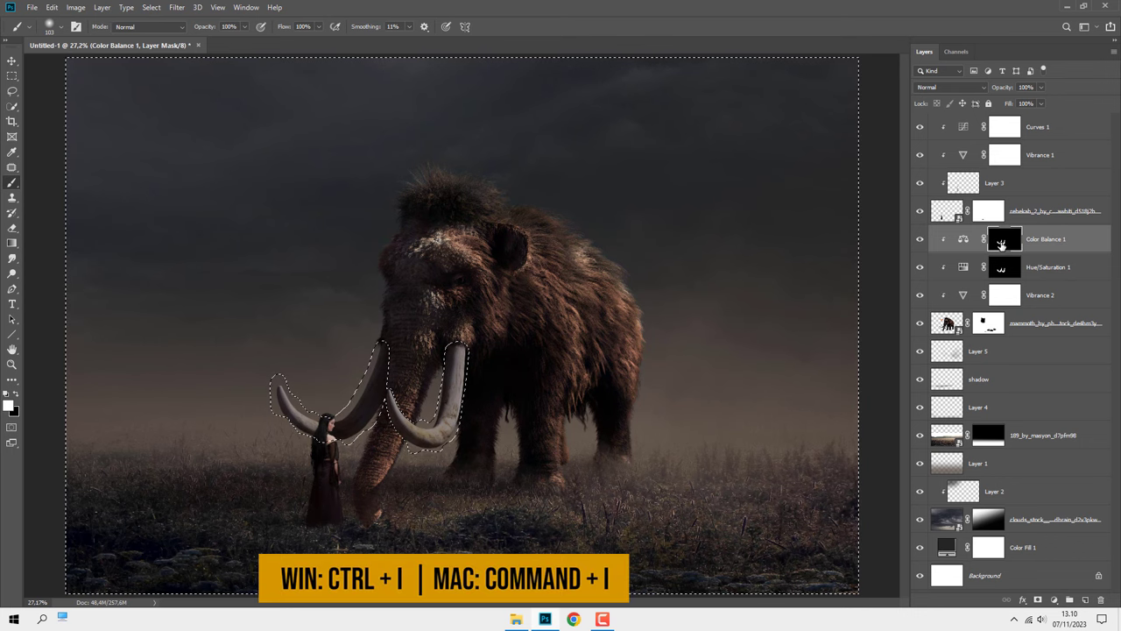
key(ctrl+d)
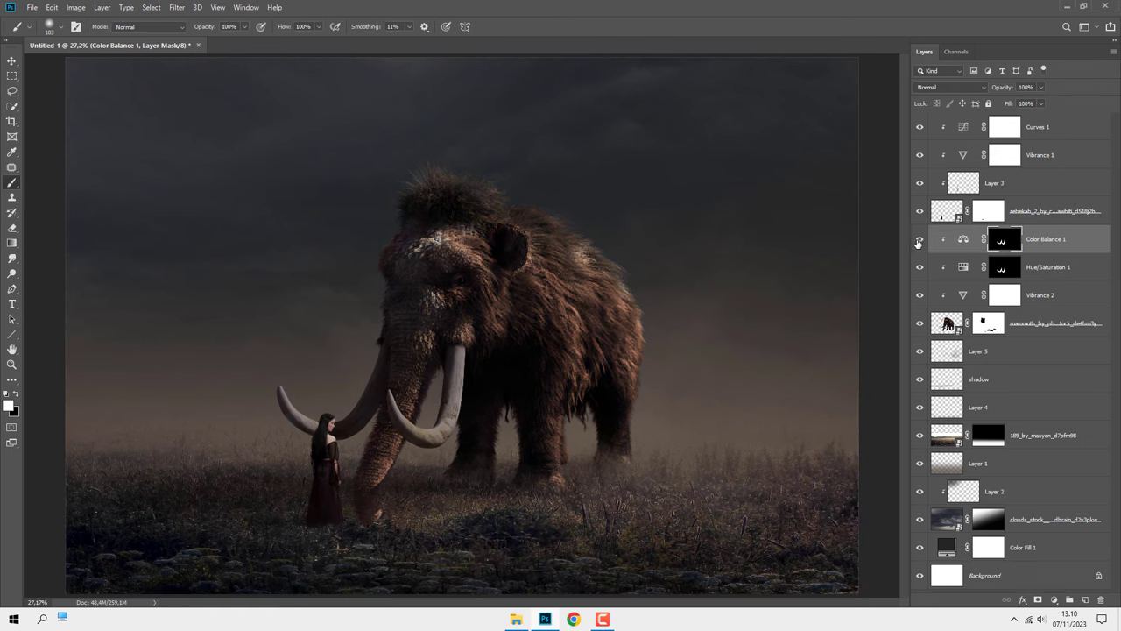
key(ctrl+2)
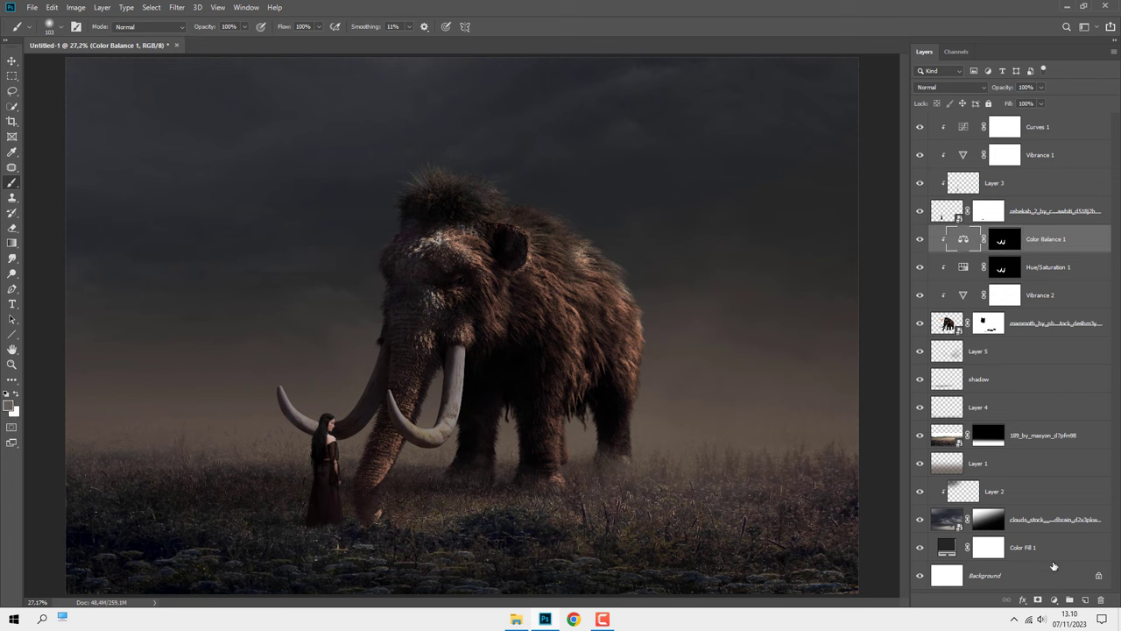
Add a clipped Brightness/Contrast layer at Brightness −33, Contrast −6, with its mask inverted
click(1054, 600)
click(1055, 426)
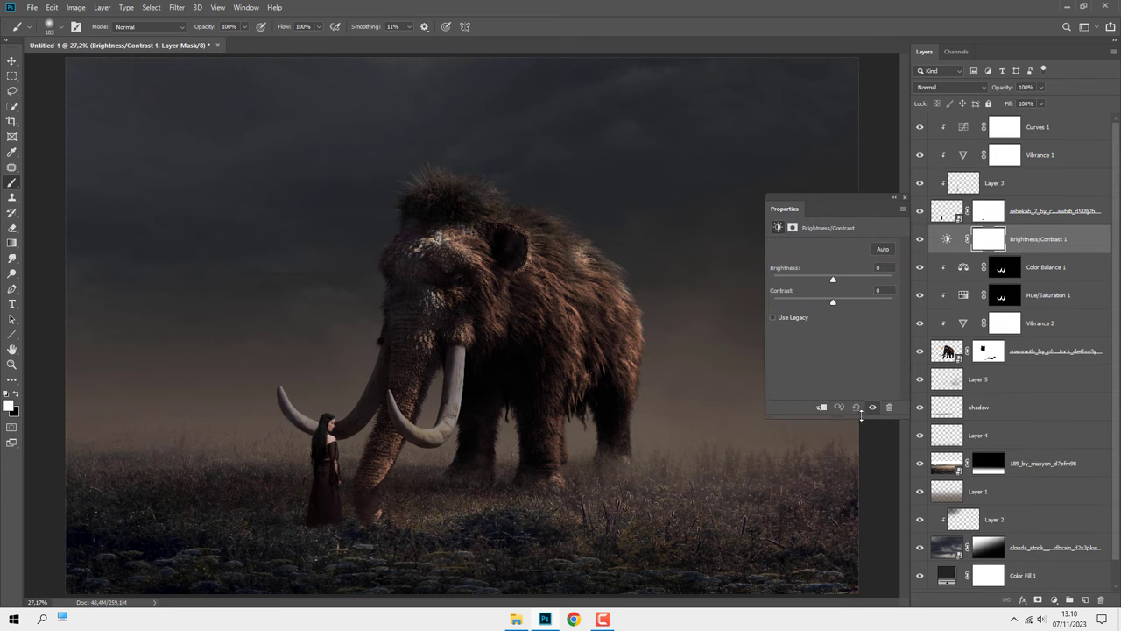
click(821, 408)
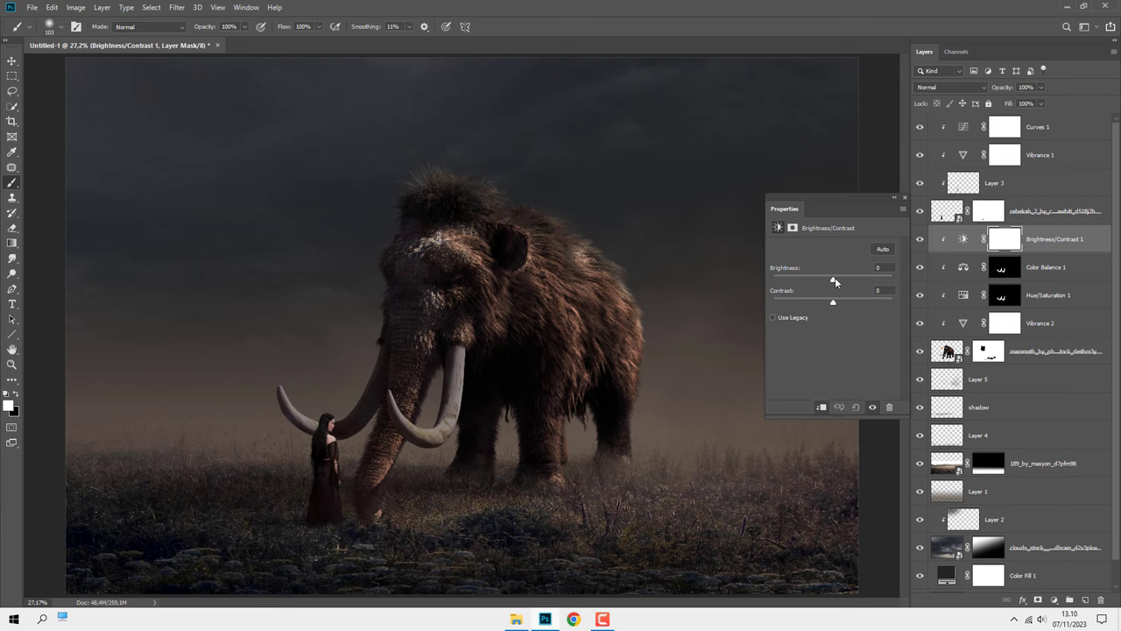
drag(835, 277, 824, 279)
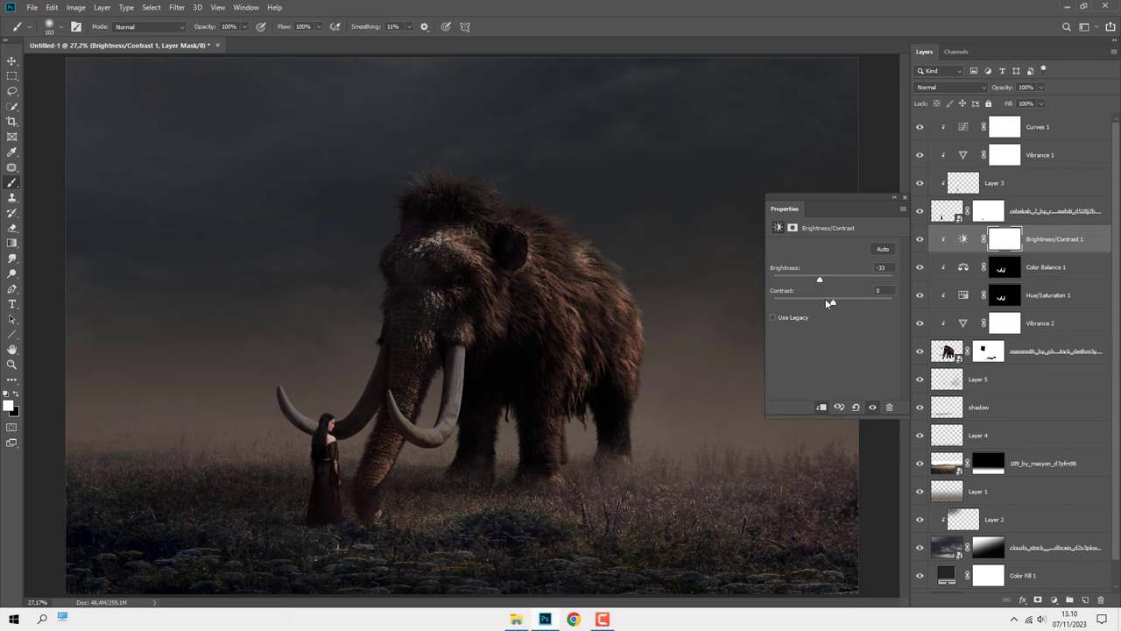
drag(826, 300, 826, 303)
click(905, 198)
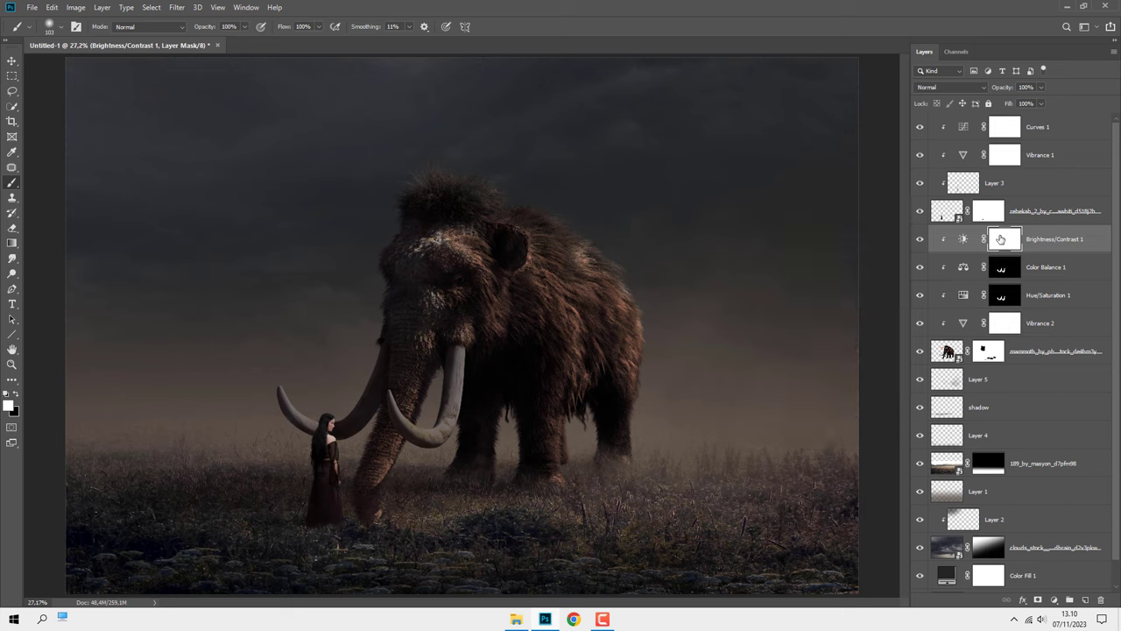
key(ctrl+i)
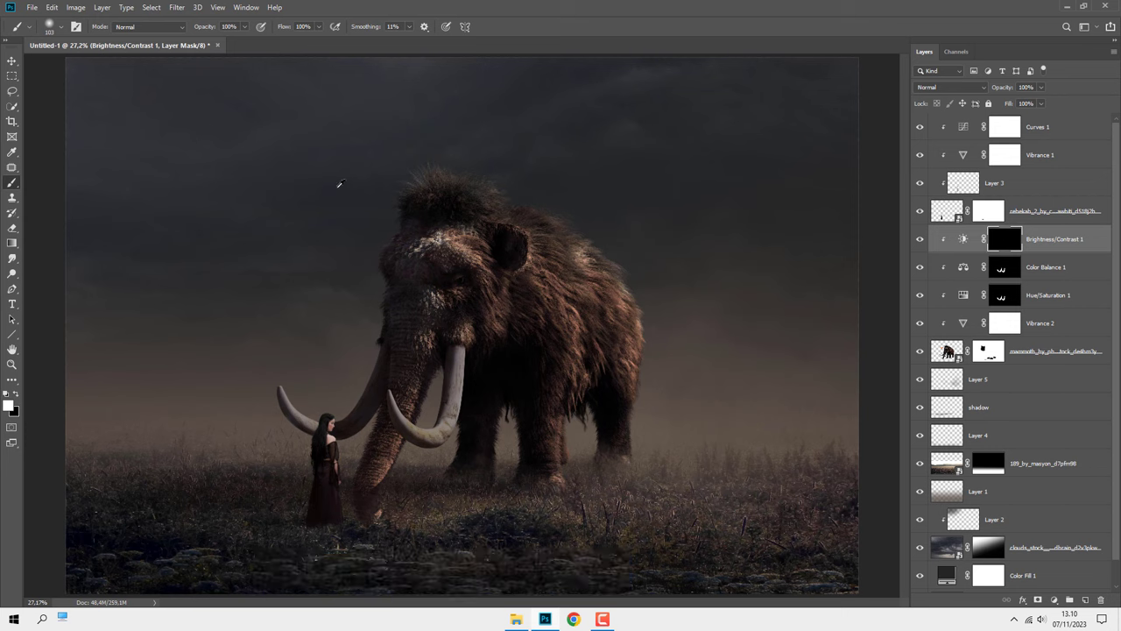
Paint white with a ~626 px brush over the mammoth's trunk and head to darken them
mouse_move(339, 184)
mouse_down()
mouse_move(376, 184)
mouse_move(374, 317)
mouse_move(300, 410)
mouse_move(325, 400)
mouse_move(307, 429)
mouse_up()
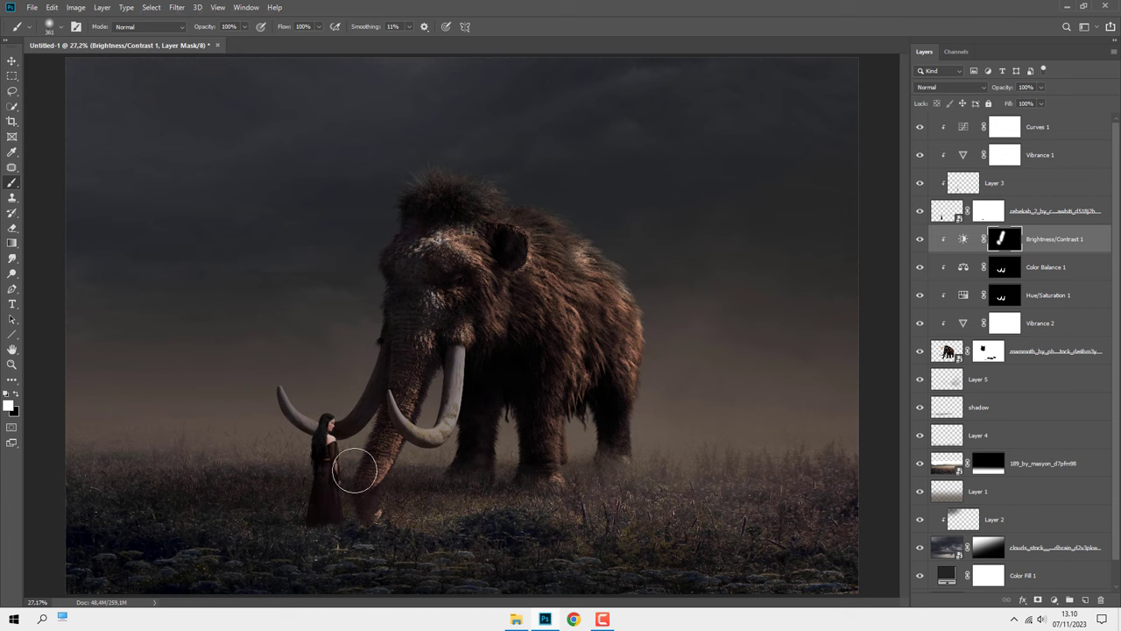
drag(355, 470, 401, 300)
alt+right_click(469, 345)
alt+right_click(496, 445)
drag(509, 471, 447, 493)
Add Layer 6 above Curves 1, choose the 500 px cloud brush, and sample a dark brown
key(v)
click(1071, 129)
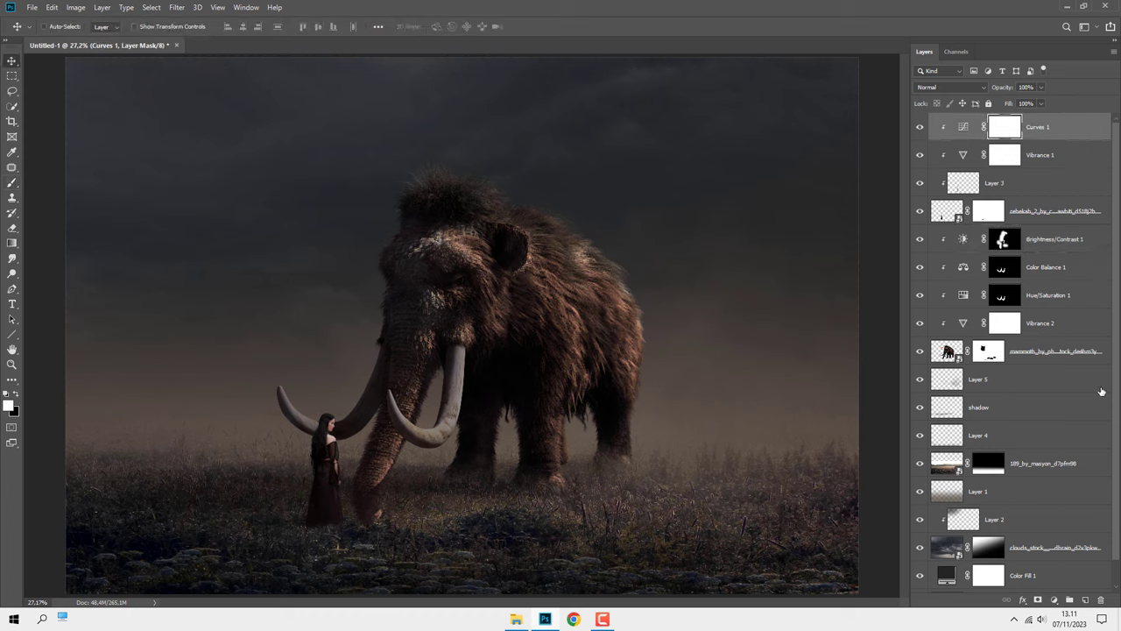
click(1086, 600)
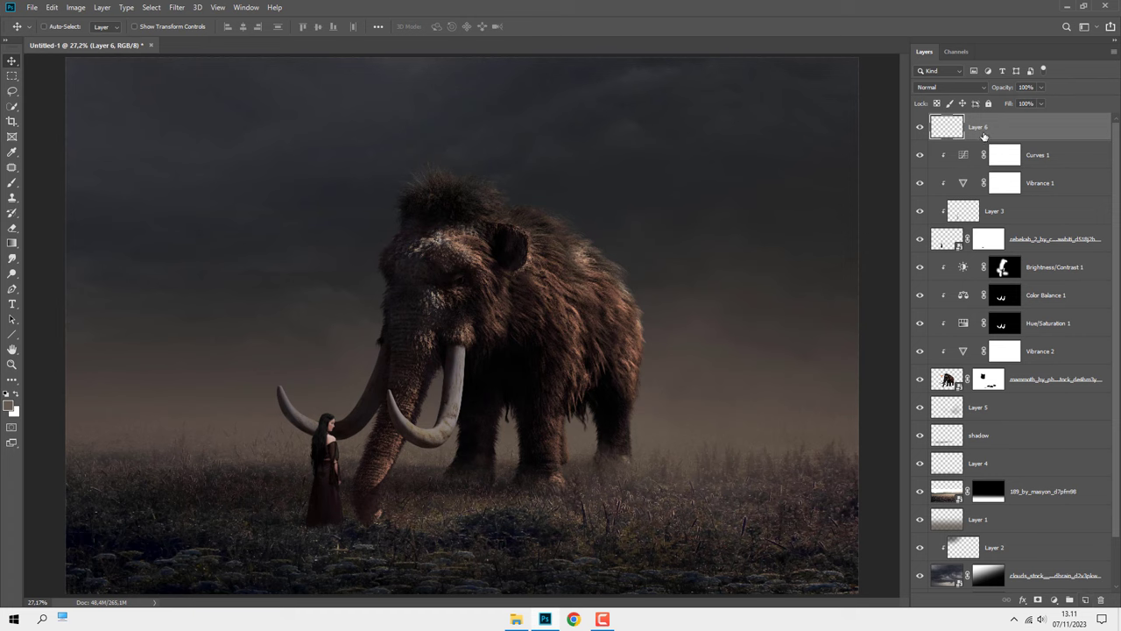
right_click(12, 186)
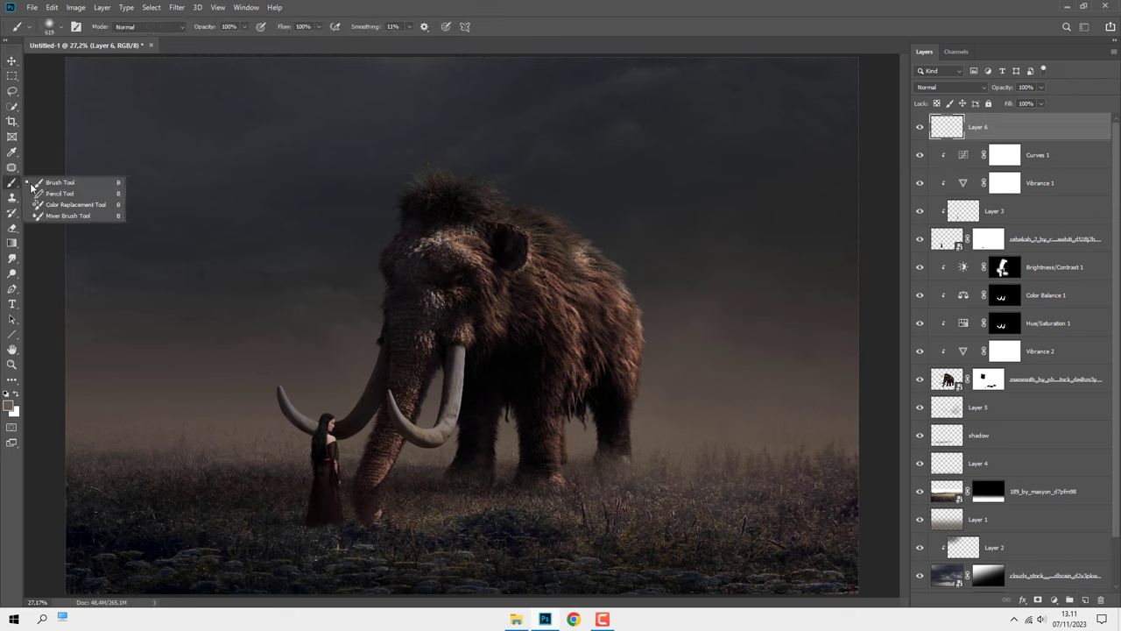
click(53, 183)
right_click(158, 237)
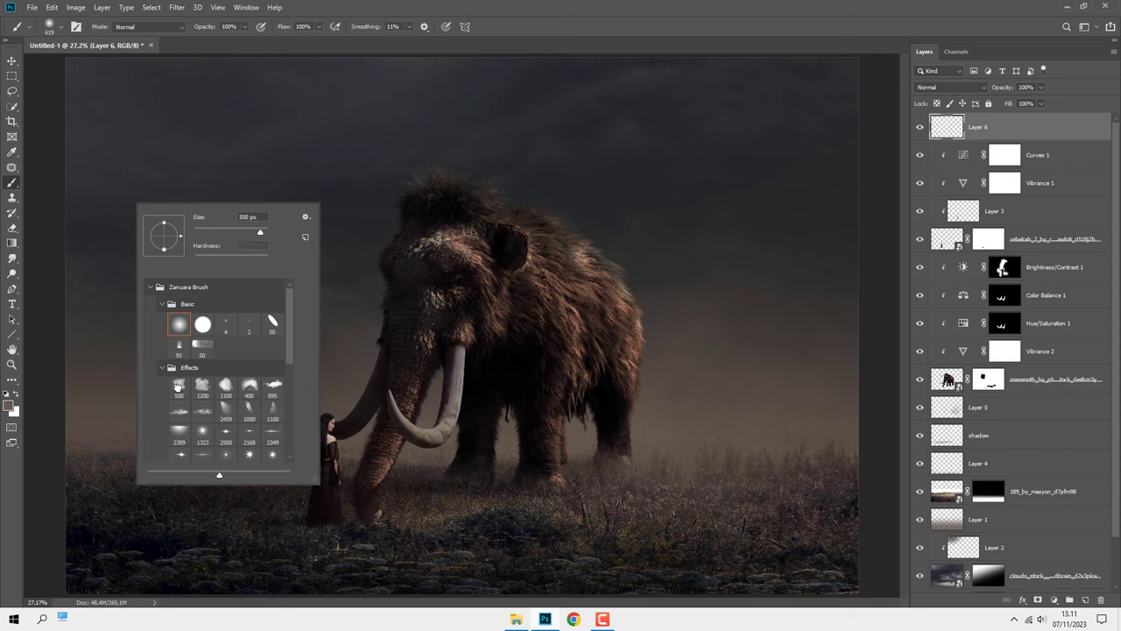
click(178, 387)
click(12, 408)
click(323, 406)
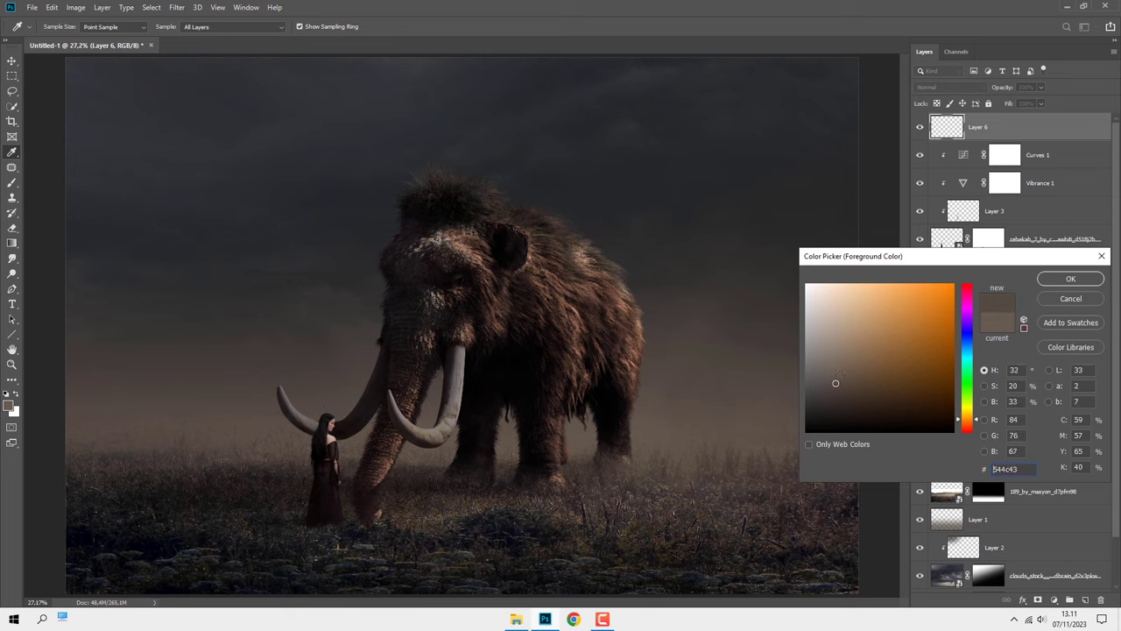
click(1068, 284)
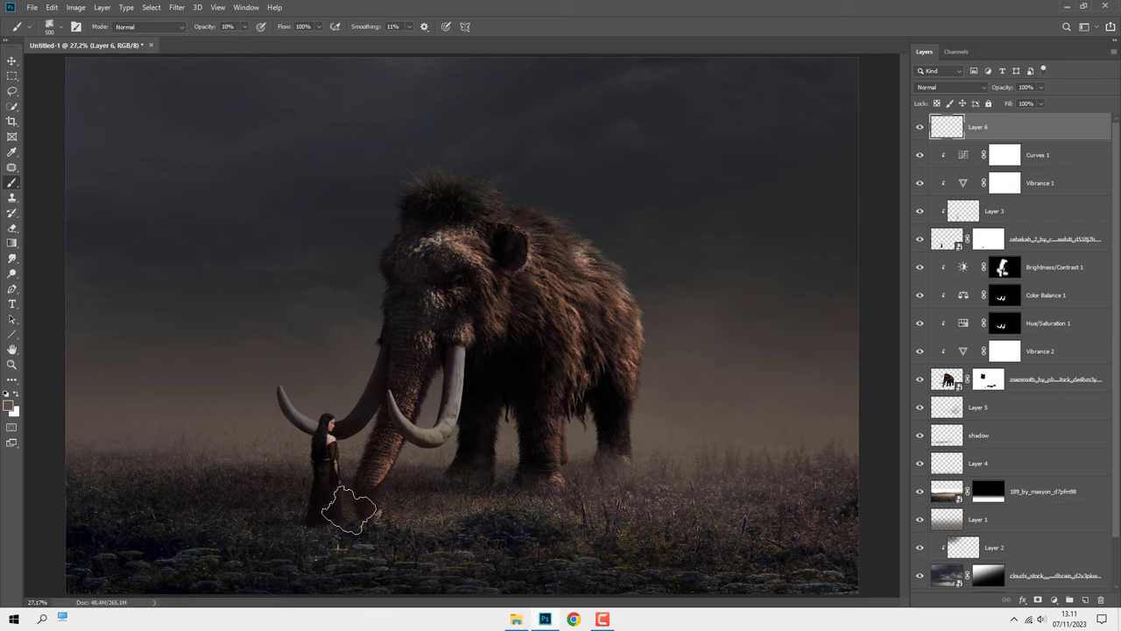
Paint brownish fog over the ground near the trunk and across the grass by the legs
drag(350, 514, 463, 488)
mouse_move(617, 466)
mouse_down()
mouse_move(666, 468)
mouse_move(605, 466)
mouse_move(601, 476)
mouse_move(534, 431)
mouse_move(513, 476)
mouse_move(436, 479)
mouse_move(571, 496)
mouse_move(761, 467)
mouse_move(576, 488)
mouse_move(499, 412)
mouse_move(374, 496)
mouse_move(338, 500)
mouse_move(358, 501)
mouse_move(313, 450)
mouse_move(475, 514)
mouse_move(409, 488)
mouse_move(438, 450)
mouse_move(370, 474)
mouse_move(424, 467)
mouse_move(394, 456)
mouse_move(495, 464)
mouse_move(545, 450)
mouse_move(555, 417)
mouse_move(525, 438)
mouse_move(725, 432)
mouse_move(654, 430)
mouse_up()
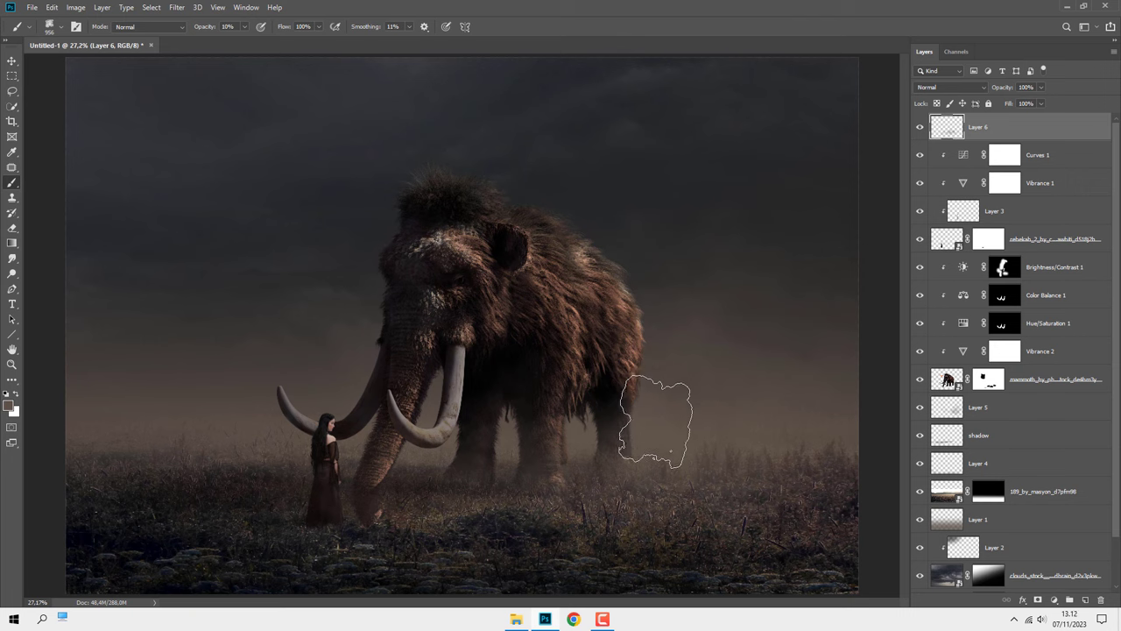
mouse_move(674, 466)
mouse_down()
mouse_move(604, 418)
mouse_move(703, 506)
mouse_up()
mouse_move(563, 495)
mouse_down()
mouse_move(476, 513)
mouse_move(763, 454)
mouse_move(734, 517)
mouse_move(608, 438)
mouse_move(638, 388)
mouse_move(571, 383)
mouse_move(739, 478)
mouse_move(524, 389)
mouse_move(625, 402)
mouse_move(676, 488)
mouse_move(613, 463)
mouse_move(671, 438)
mouse_move(750, 495)
mouse_up()
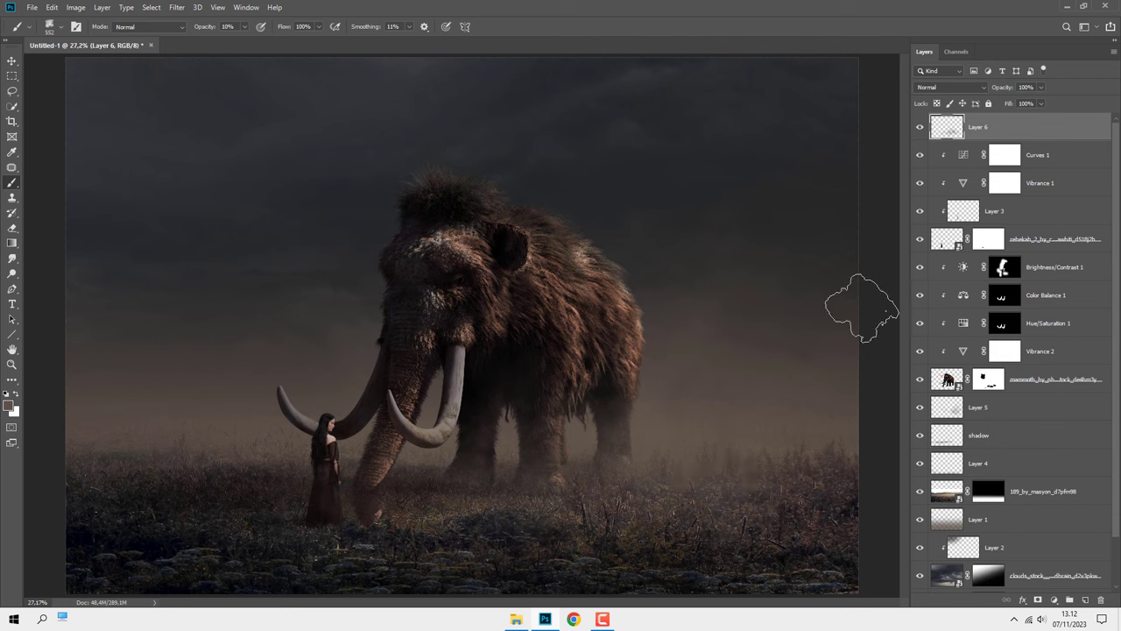
click(920, 127)
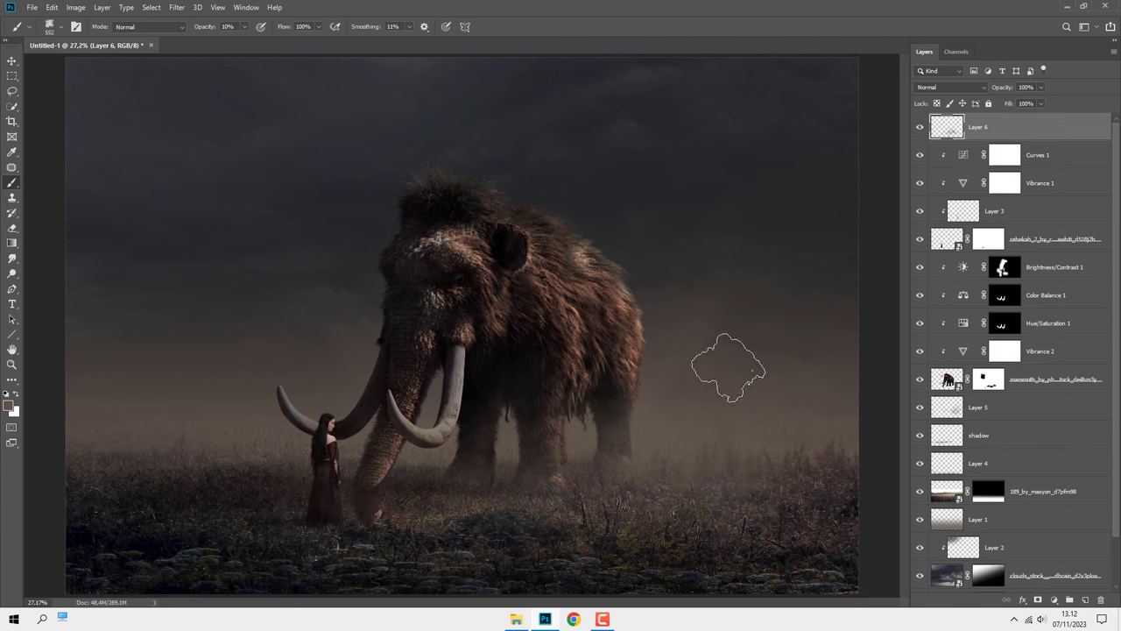
Pick a lighter fog colour (766b5e) and add a new Layer 7 for more fog
click(10, 406)
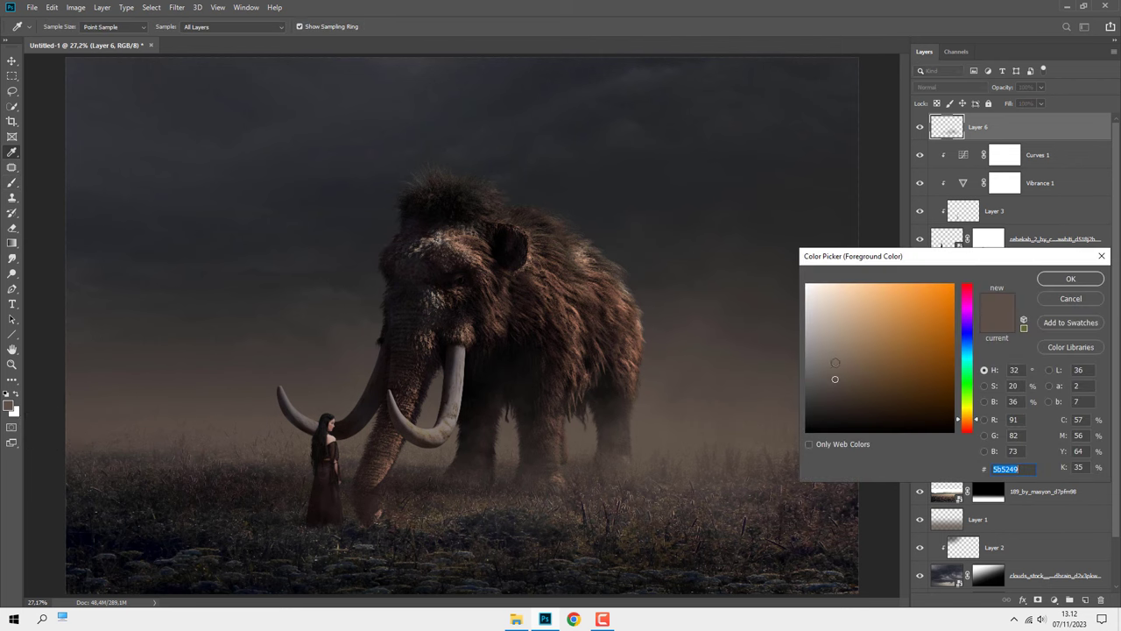
click(835, 363)
click(1070, 278)
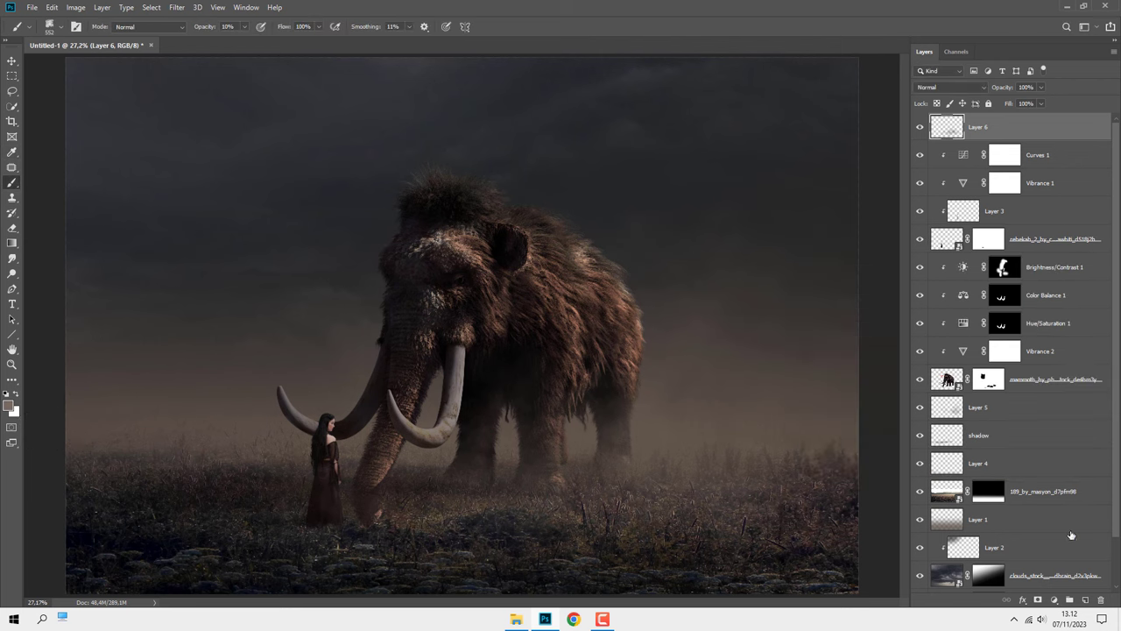
click(1086, 600)
key(b)
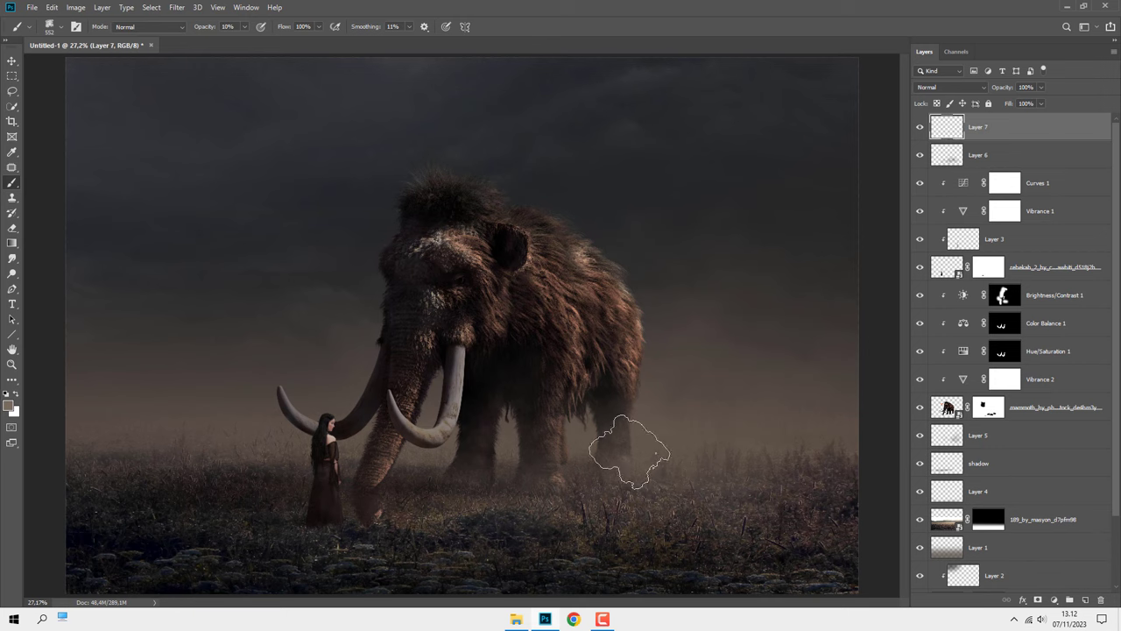
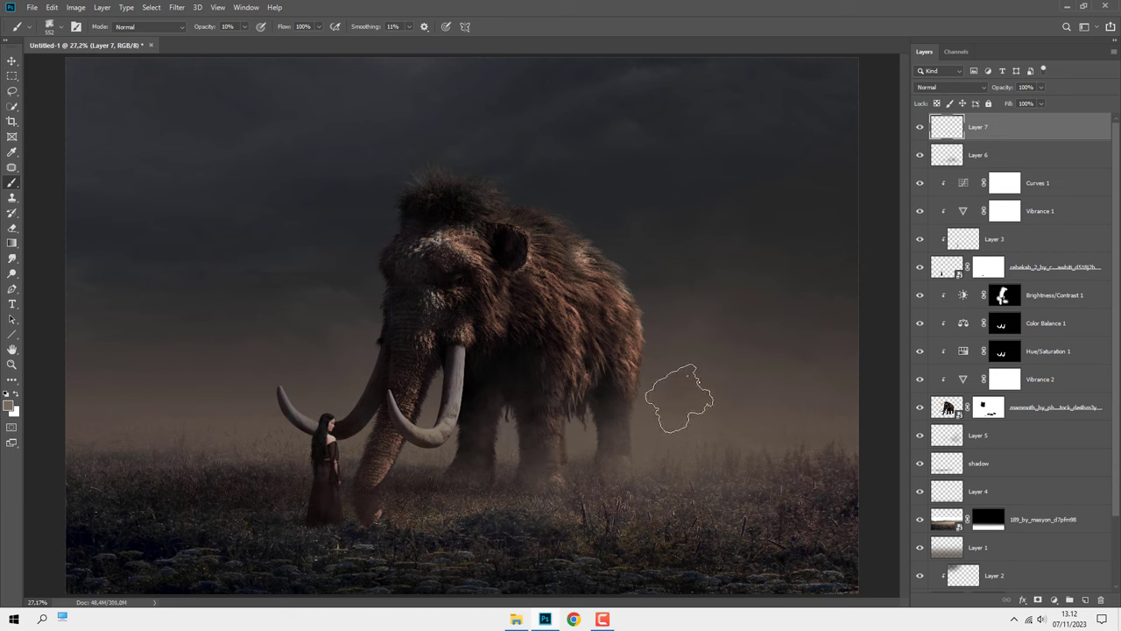
Resize the brush and toggle Layers 7 and 6 to compare the fog
key(bracketright)
key(bracketright)
key(bracketright)
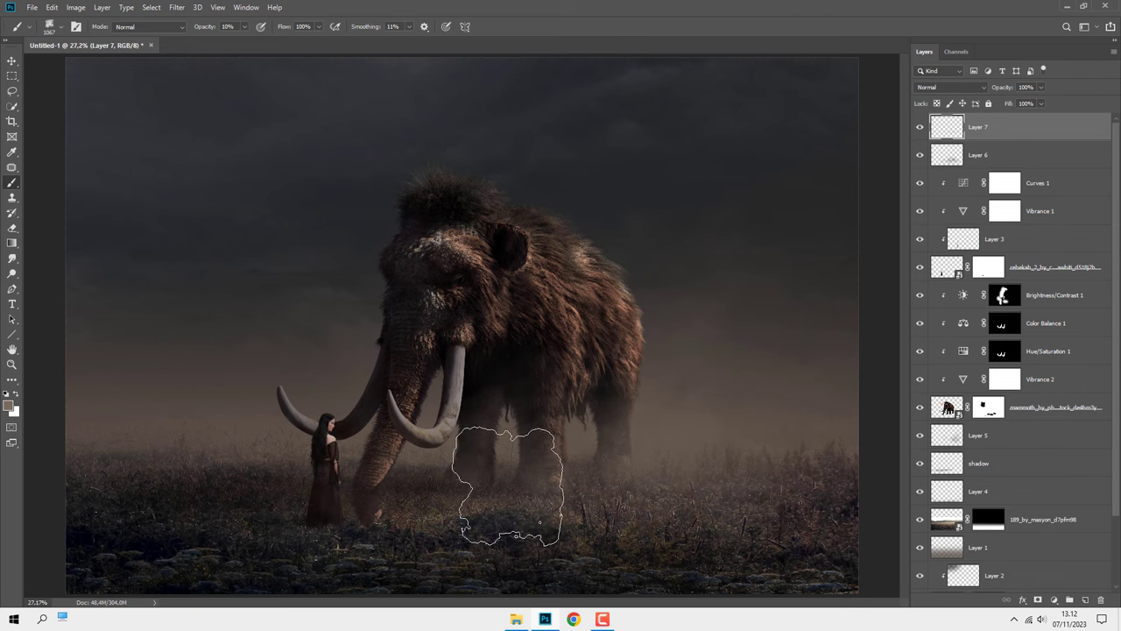
drag(550, 476, 526, 476)
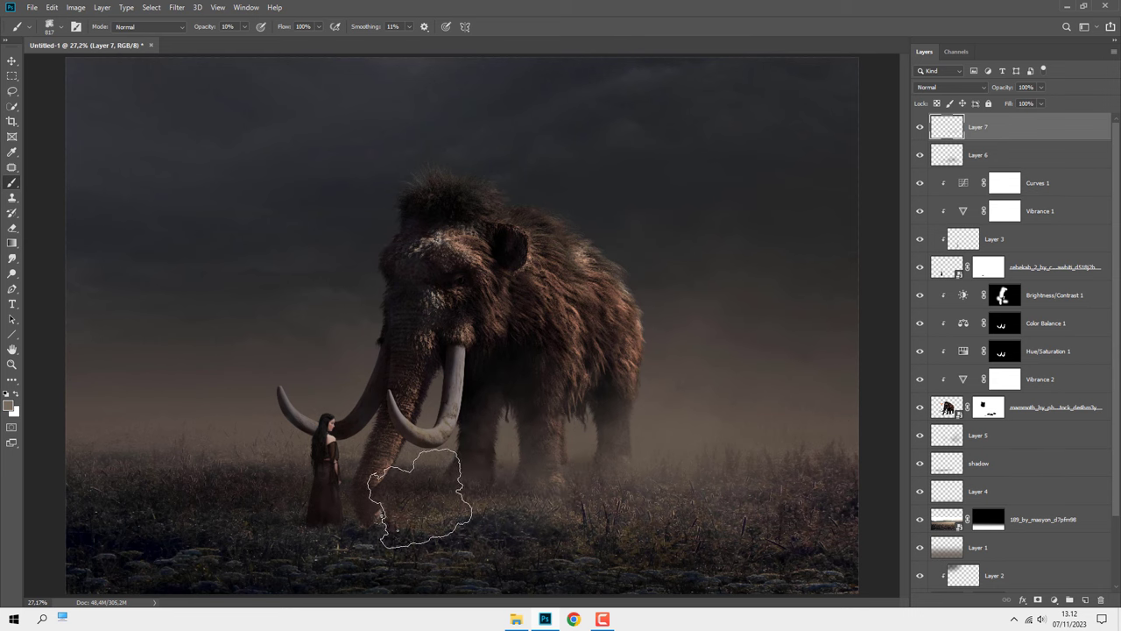
click(920, 128)
click(920, 156)
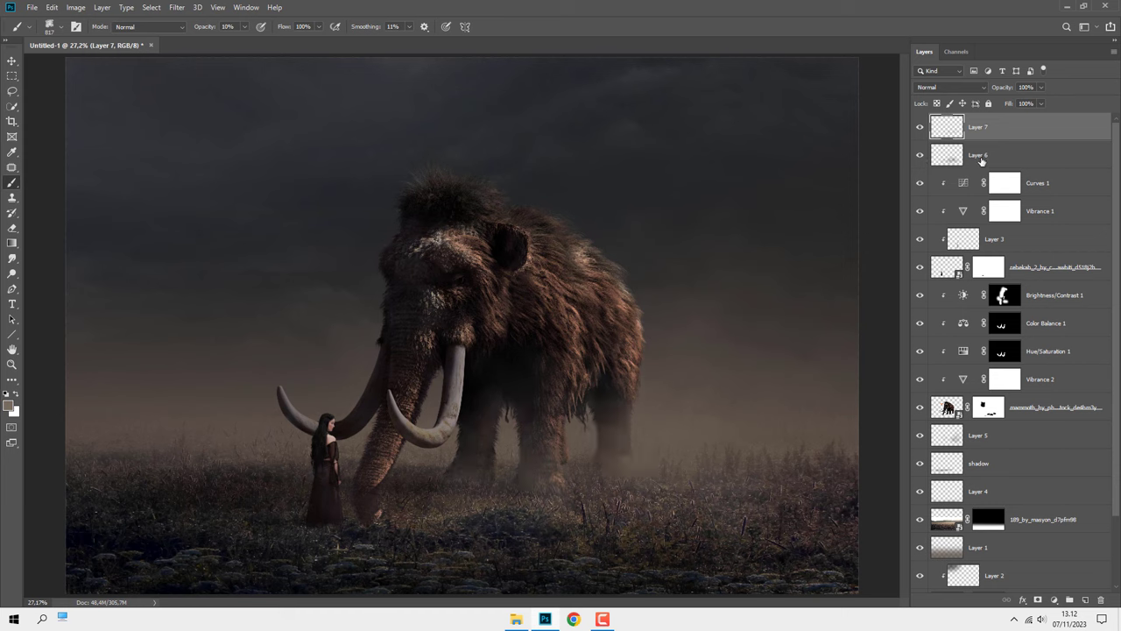
Erase fog near the mammoth's foot on Layer 6 at 10% eraser opacity, then reselect Layer 7
click(981, 156)
key(e)
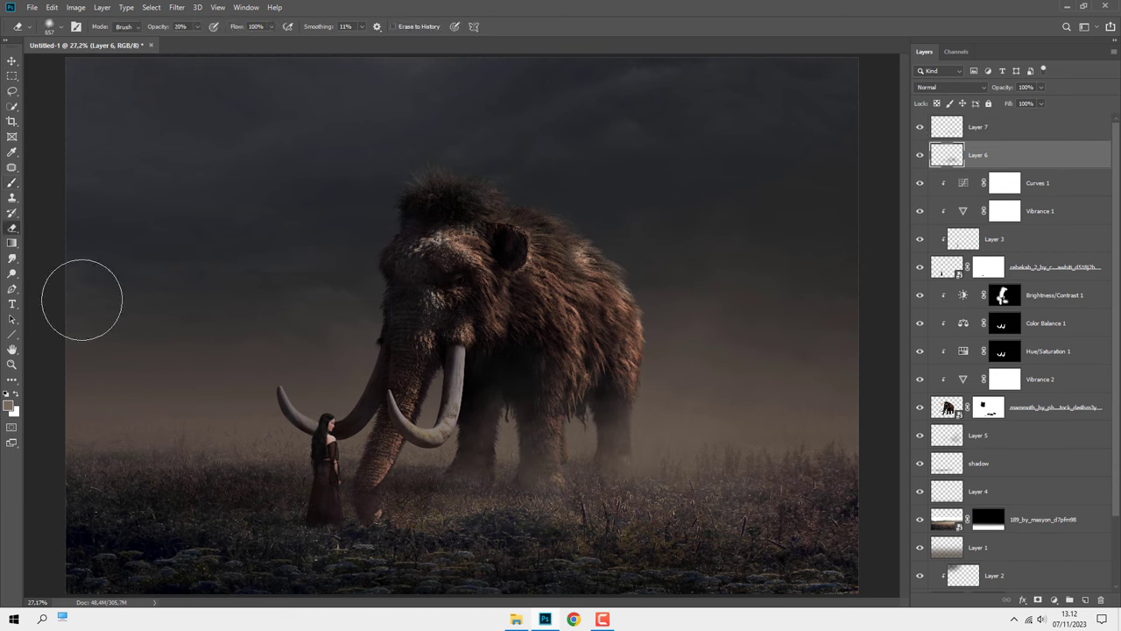
key(1)
mouse_move(376, 483)
mouse_down()
mouse_move(369, 506)
mouse_move(419, 533)
mouse_move(363, 494)
mouse_up()
key(v)
click(1007, 128)
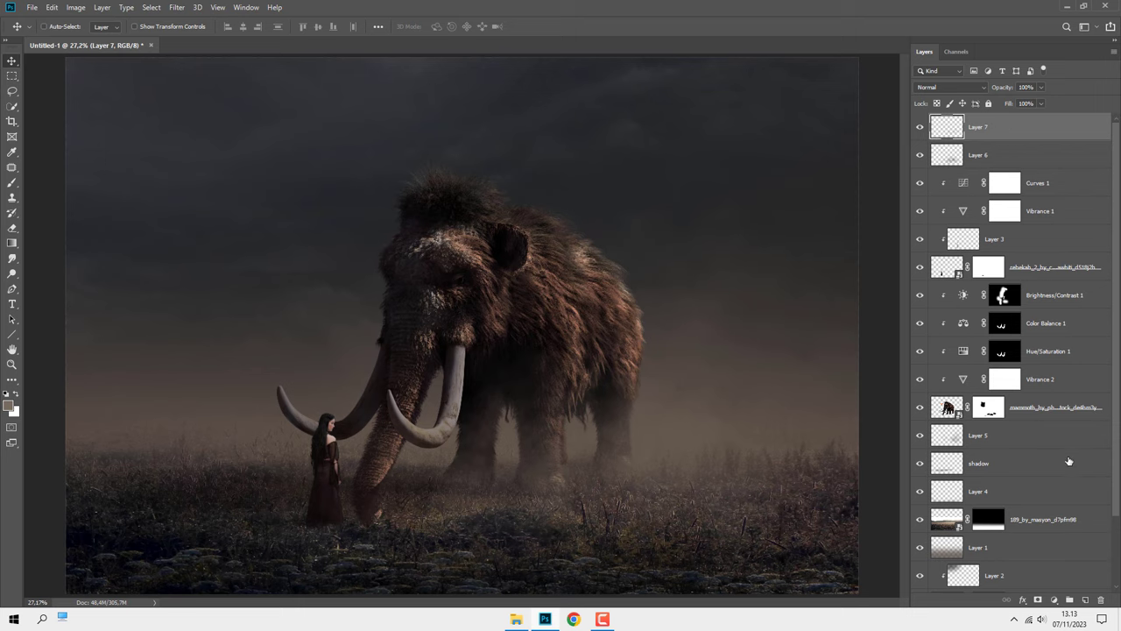
Add a Gradient Fill layer using the Black, White preset
click(1054, 601)
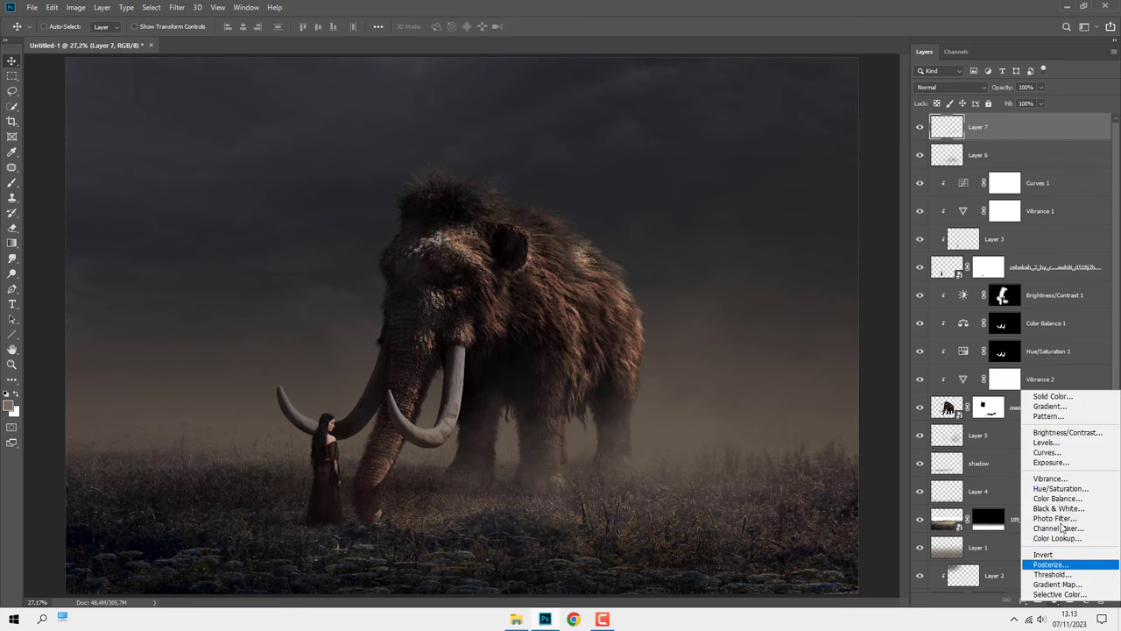
click(1056, 407)
click(728, 181)
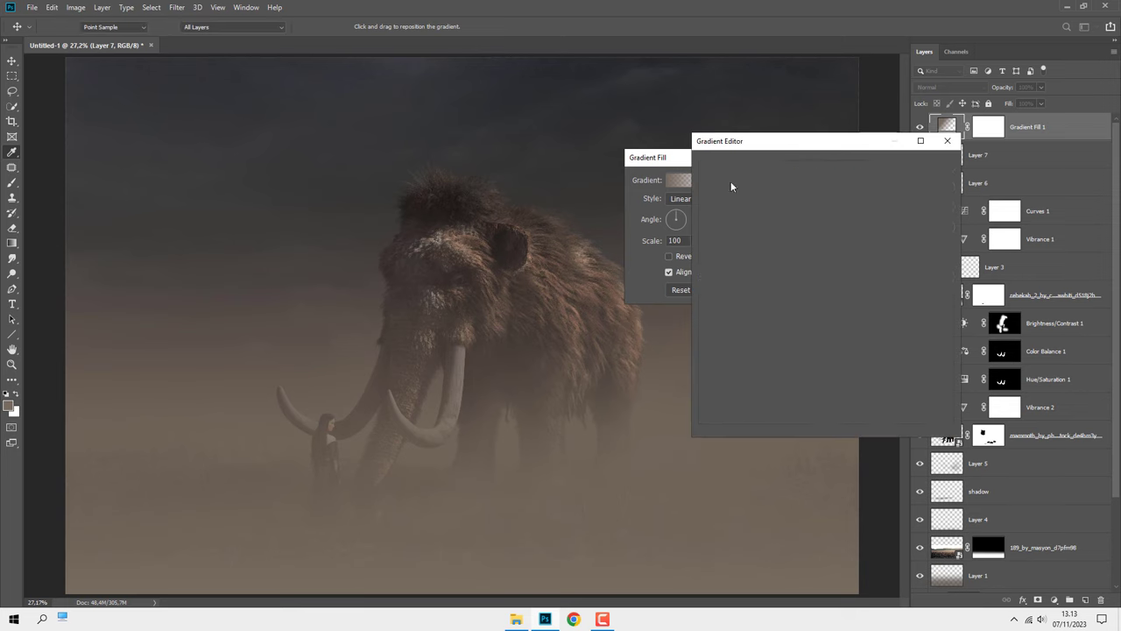
click(751, 181)
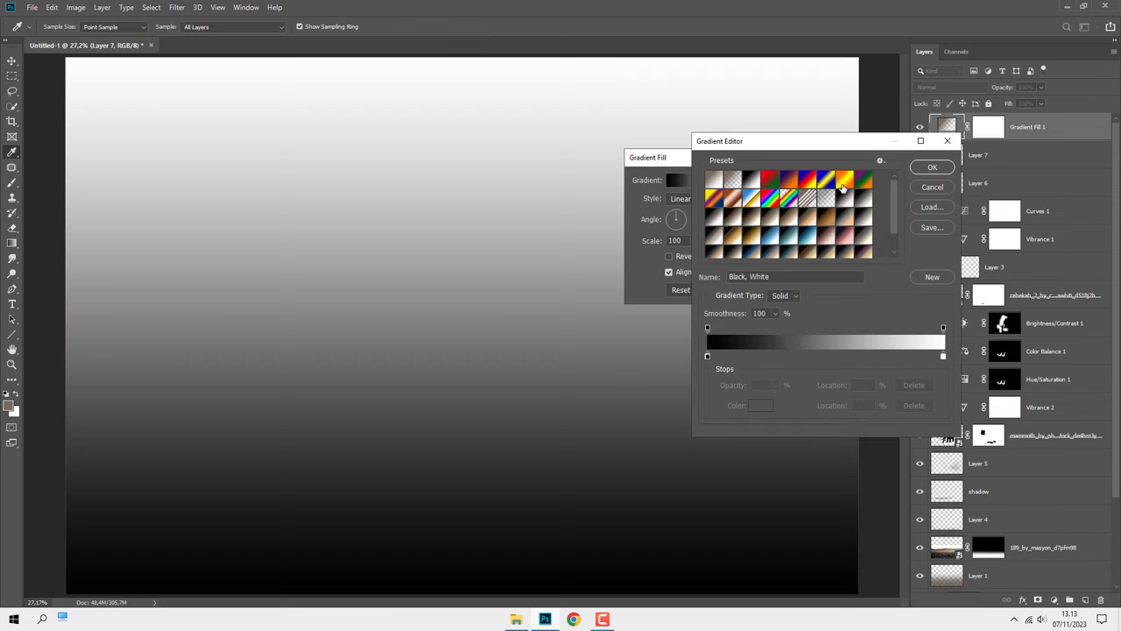
click(936, 168)
Make the gradient Radial, reversed, at 222% scale, and apply it
click(692, 200)
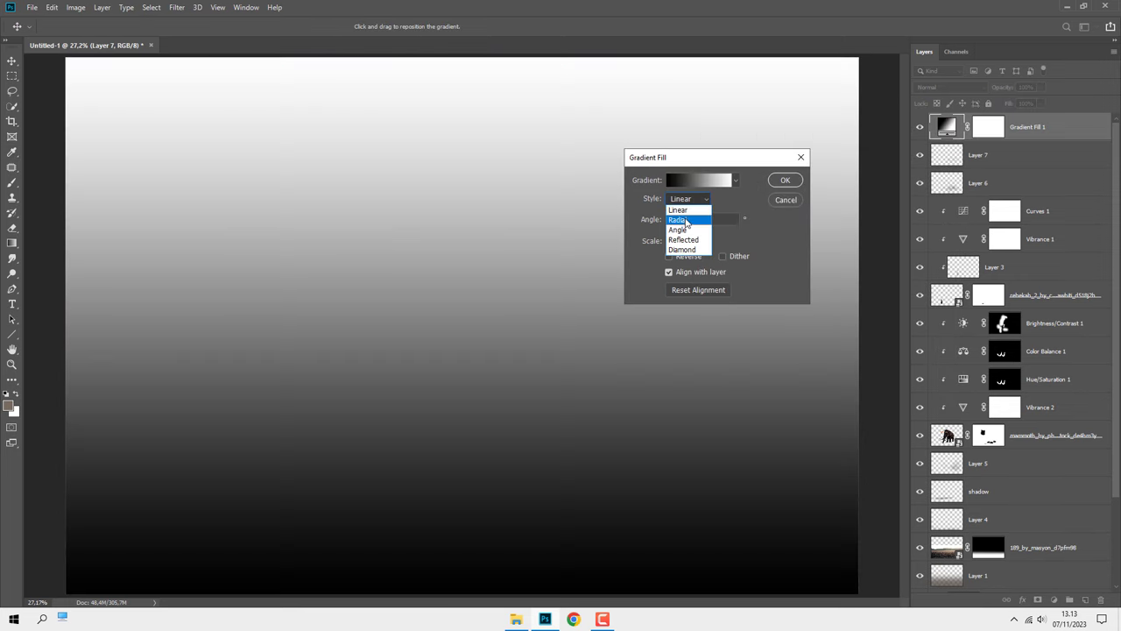
click(680, 220)
click(668, 256)
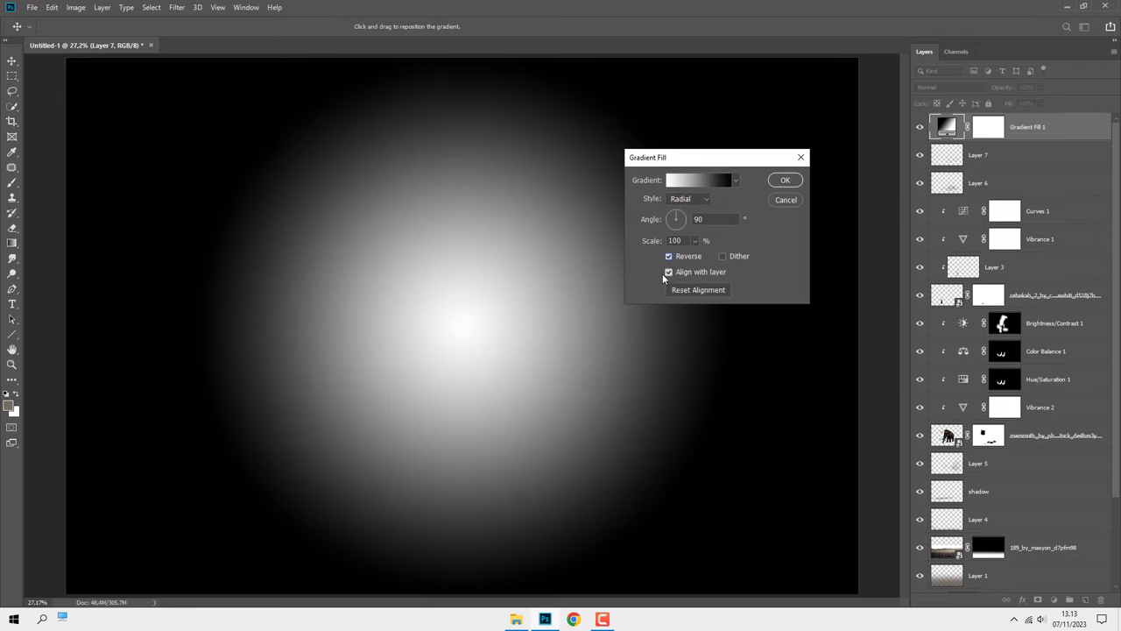
drag(685, 239, 664, 240)
text(222)
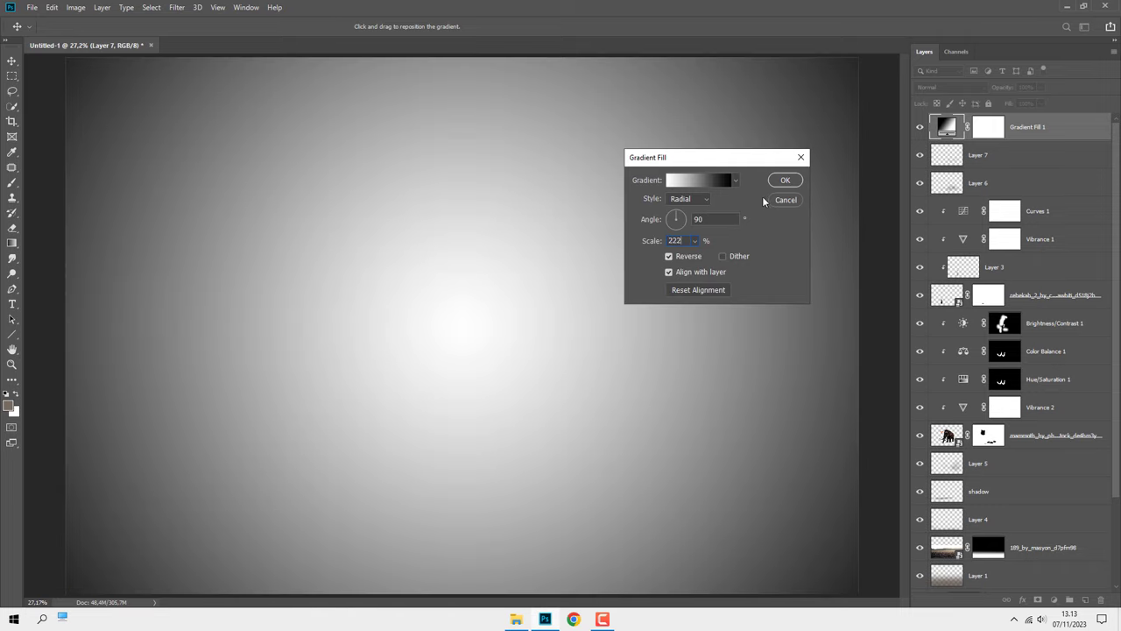
click(785, 181)
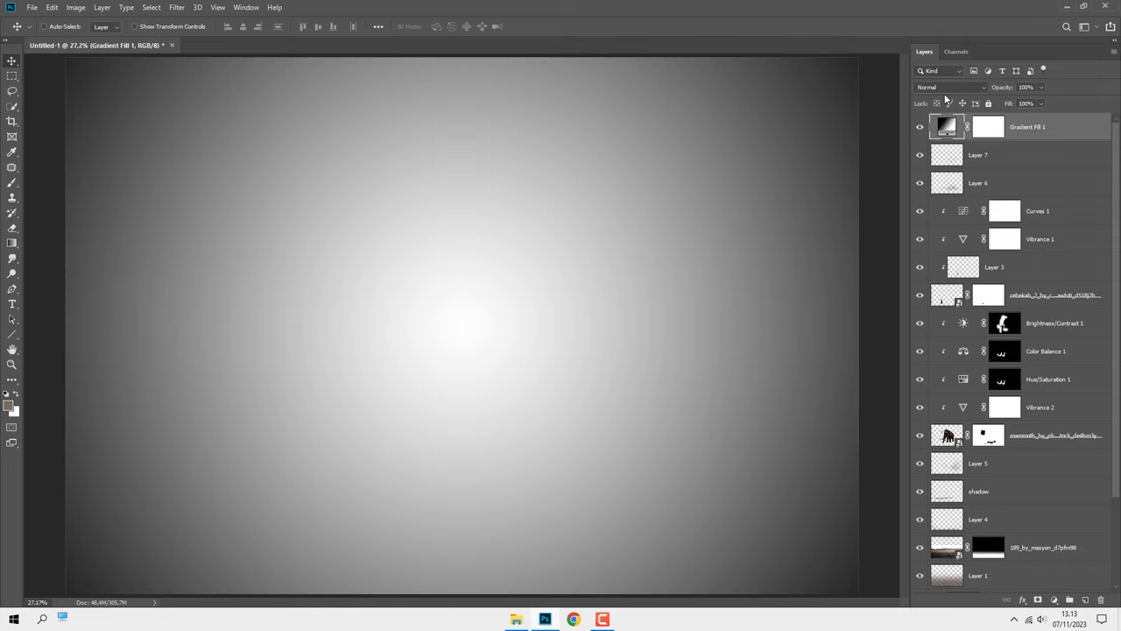
click(950, 88)
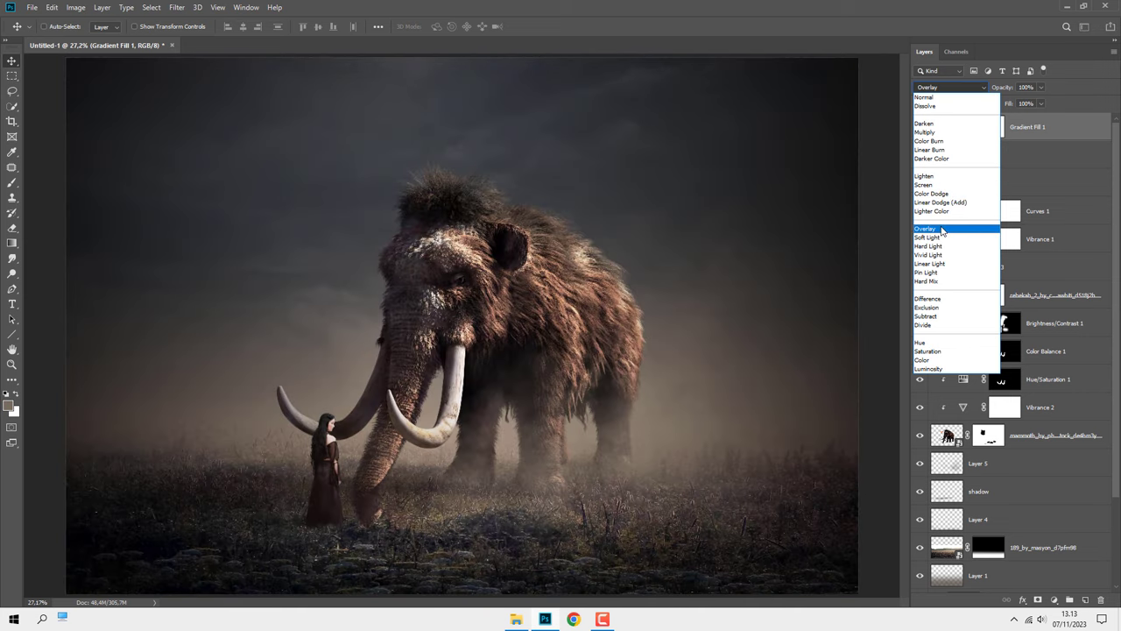
Blend Gradient Fill 1 as Overlay and shift its bright centre to the right
click(942, 229)
double_click(948, 129)
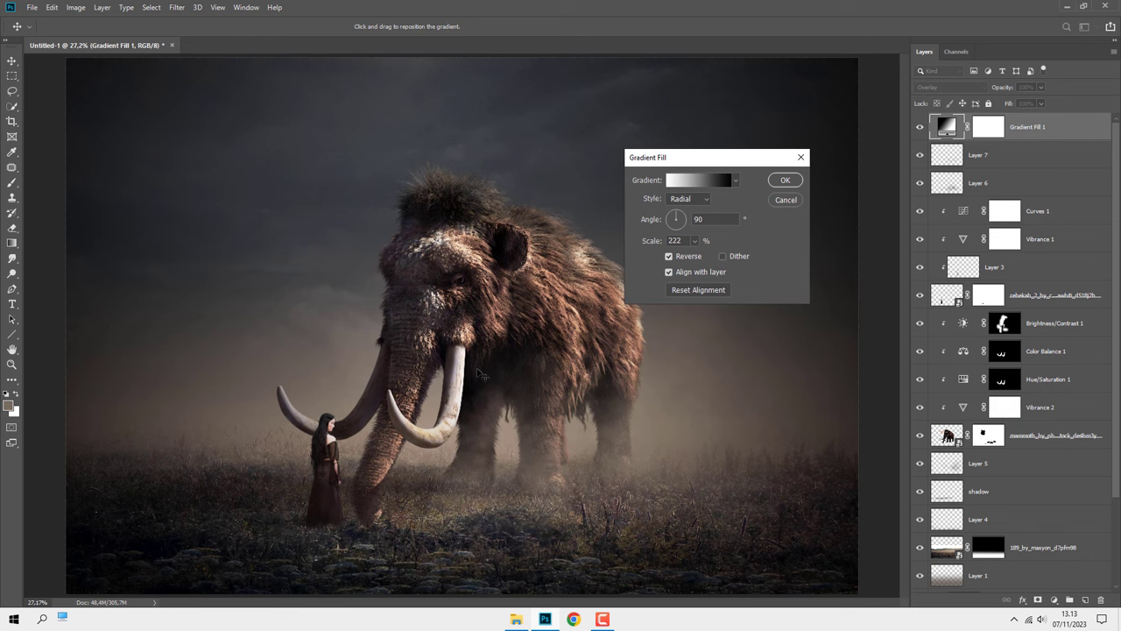
mouse_move(478, 375)
mouse_down()
mouse_move(583, 389)
mouse_move(547, 391)
mouse_up()
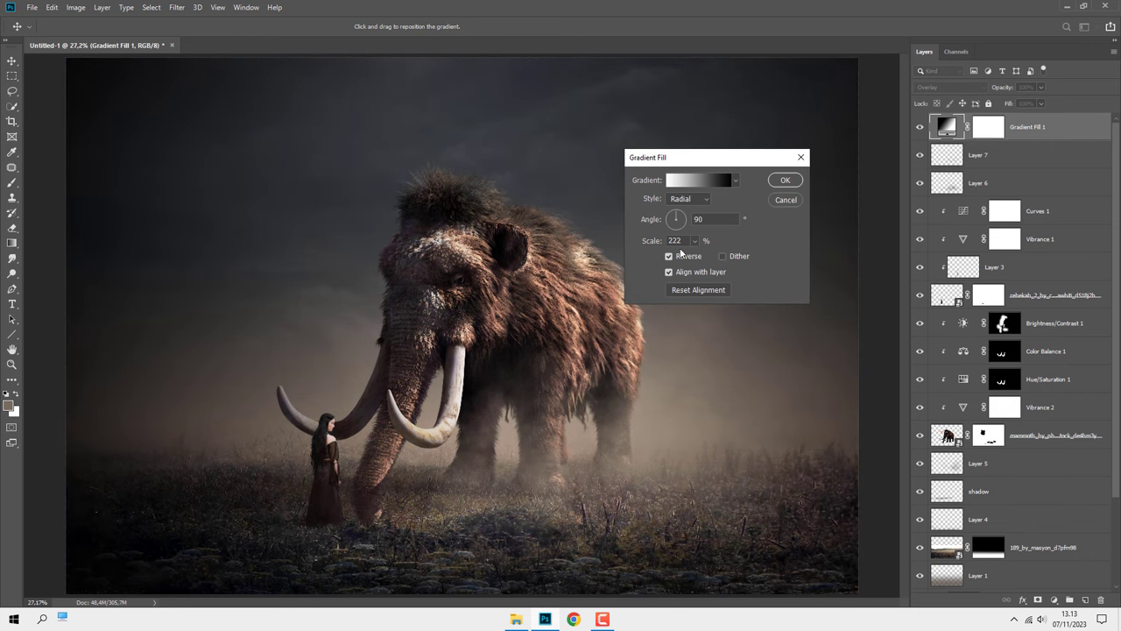
click(698, 180)
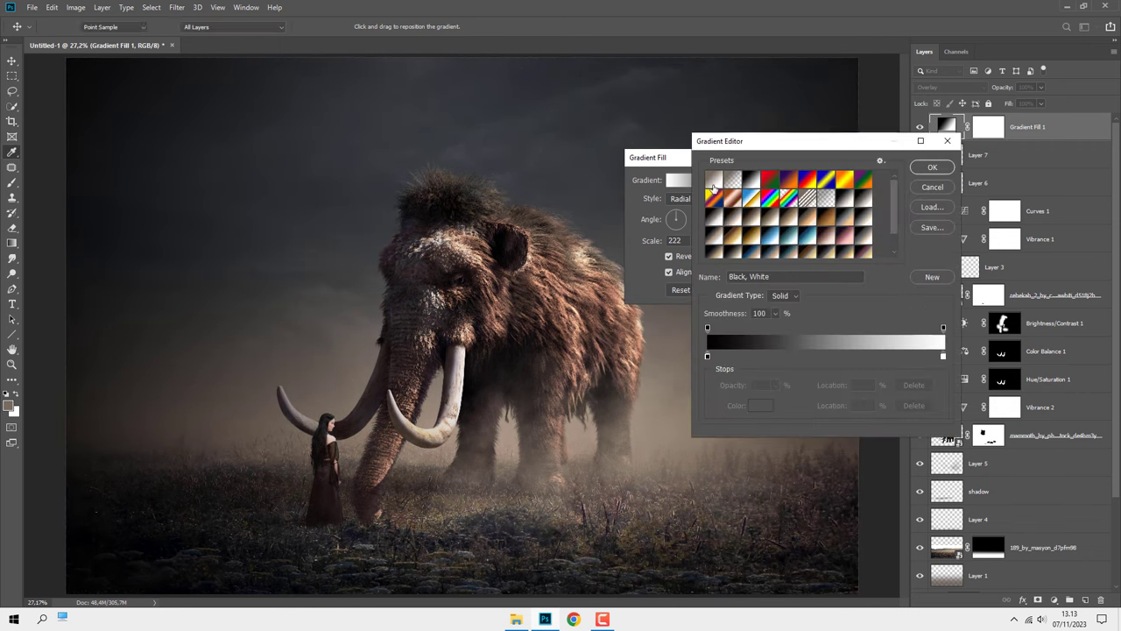
Recolour the gradient's right white stop to pale beige #cdc6a7
click(943, 357)
click(760, 405)
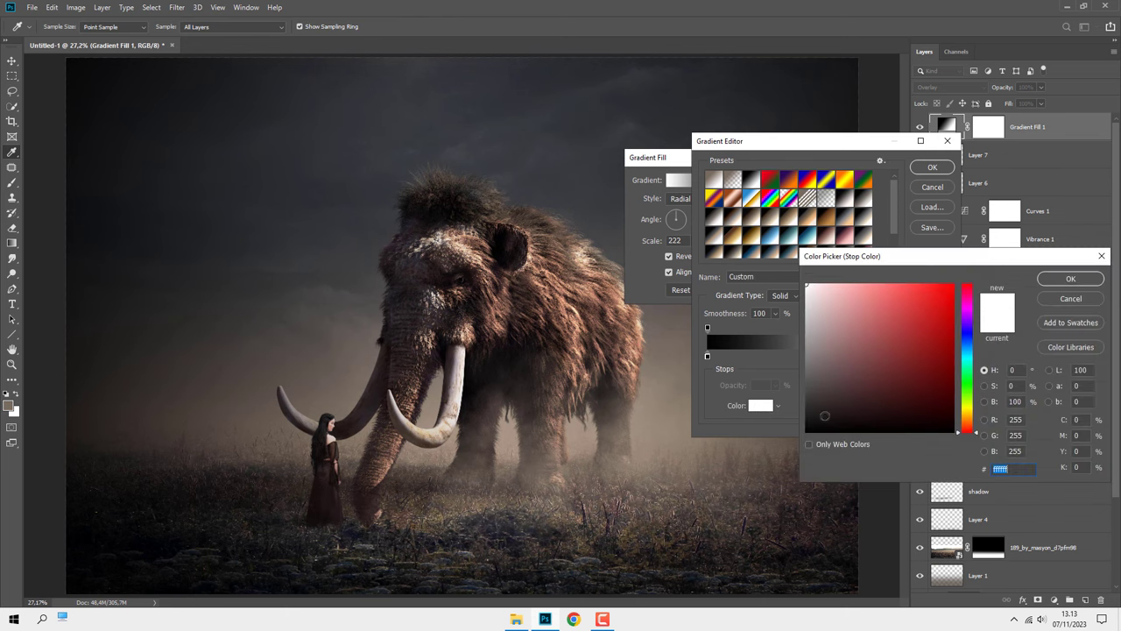
drag(1009, 262, 946, 266)
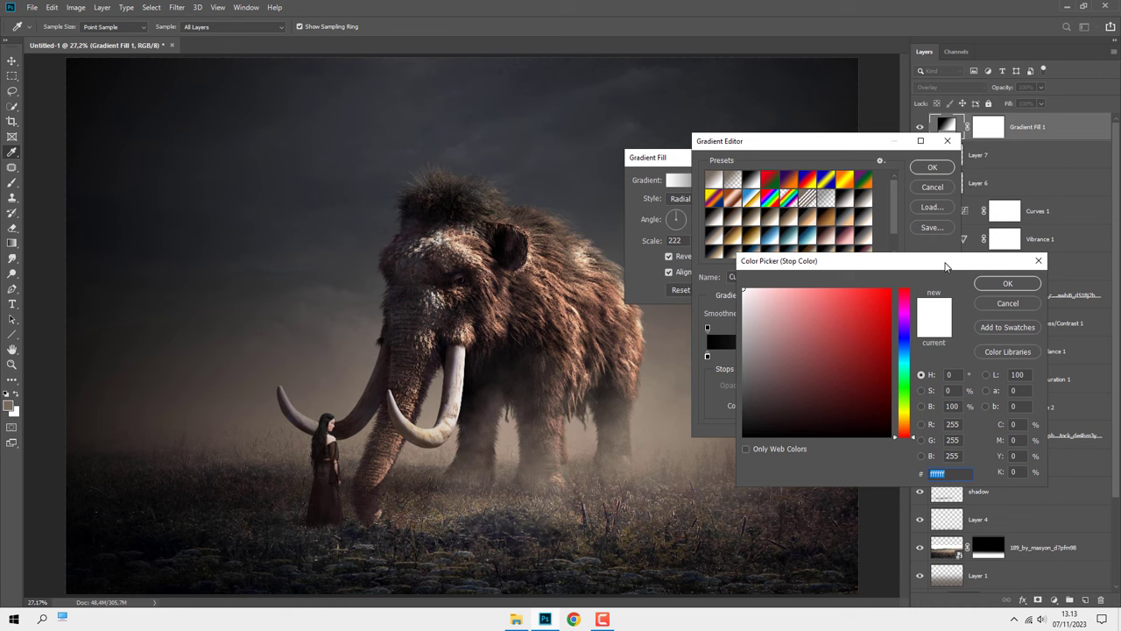
text(80)
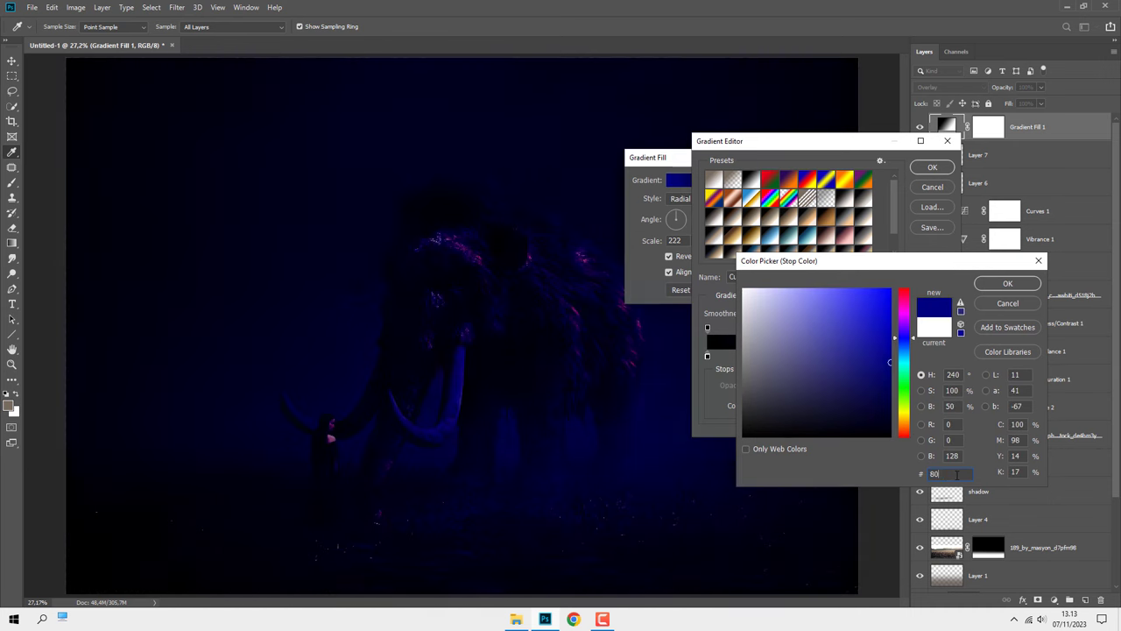
text(8080)
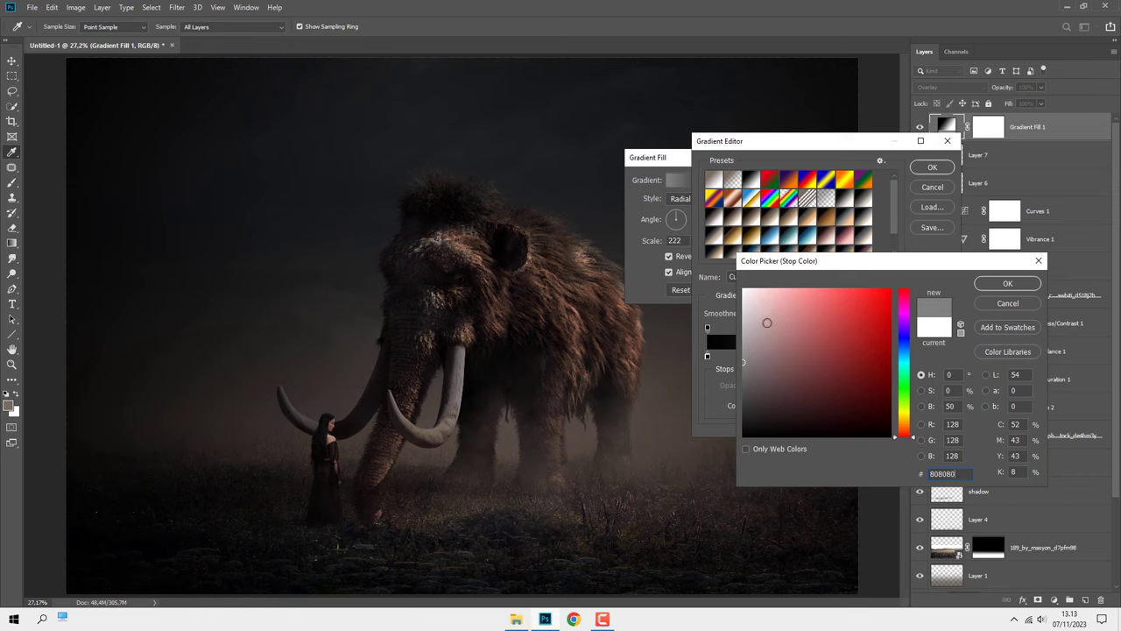
click(768, 322)
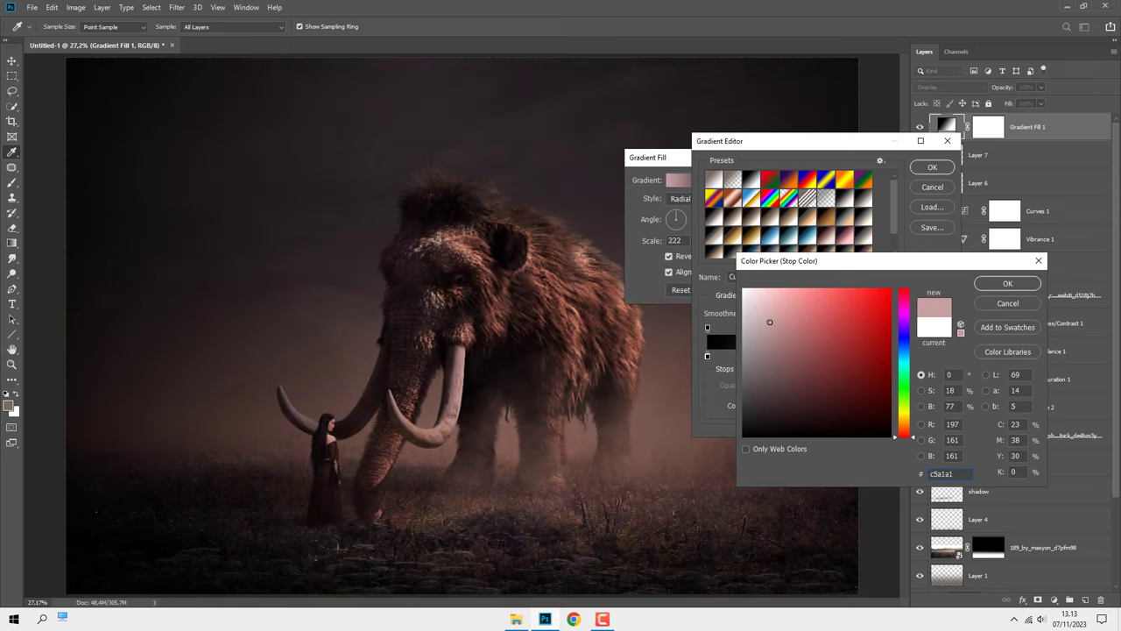
drag(769, 321, 770, 318)
click(905, 417)
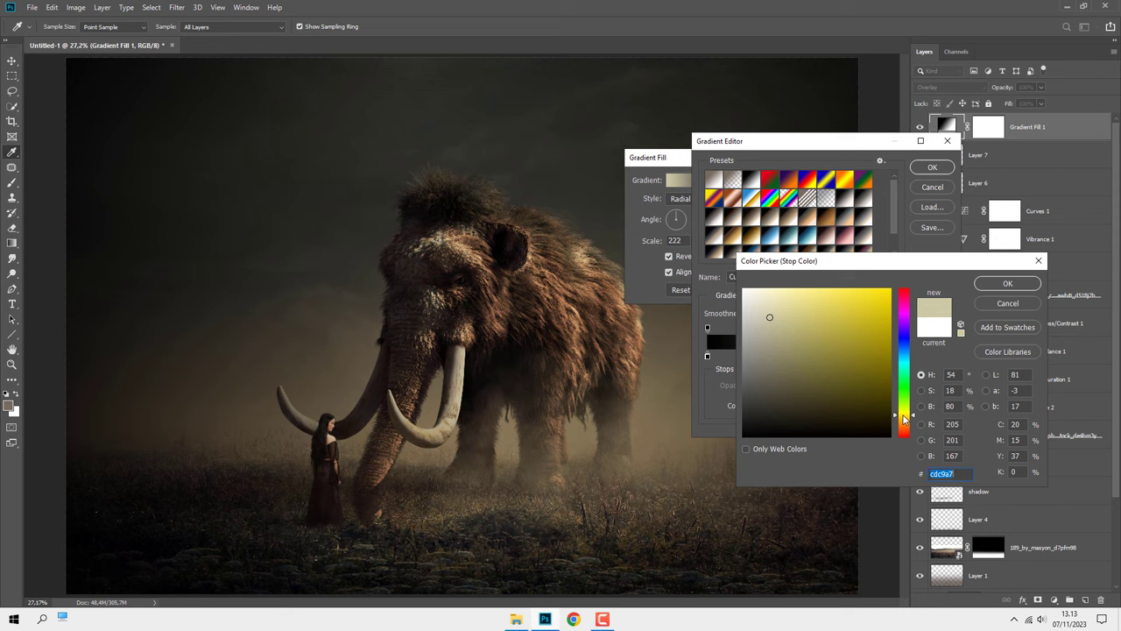
drag(905, 418, 906, 421)
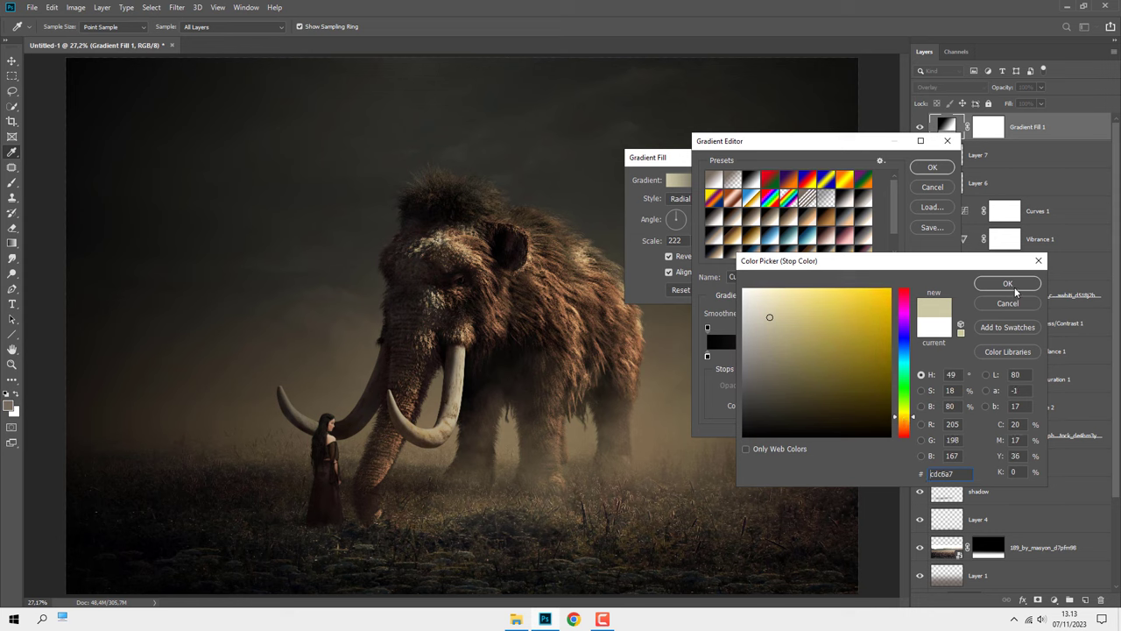
click(1014, 290)
Recolour the gradient's left black stop to muted olive green #64745c
click(708, 357)
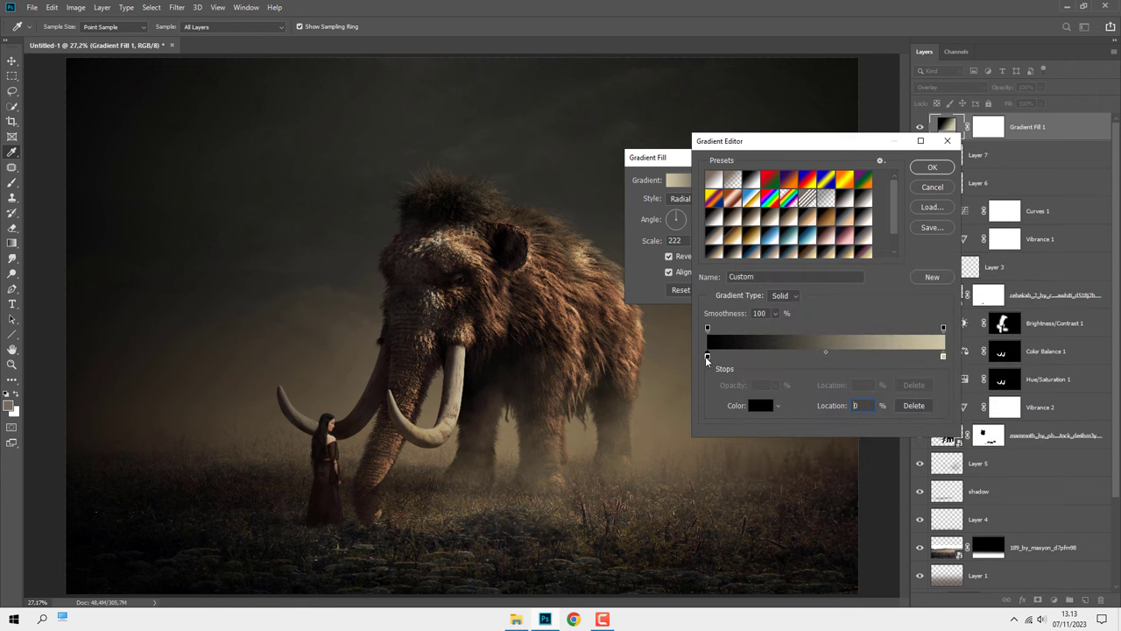
click(756, 405)
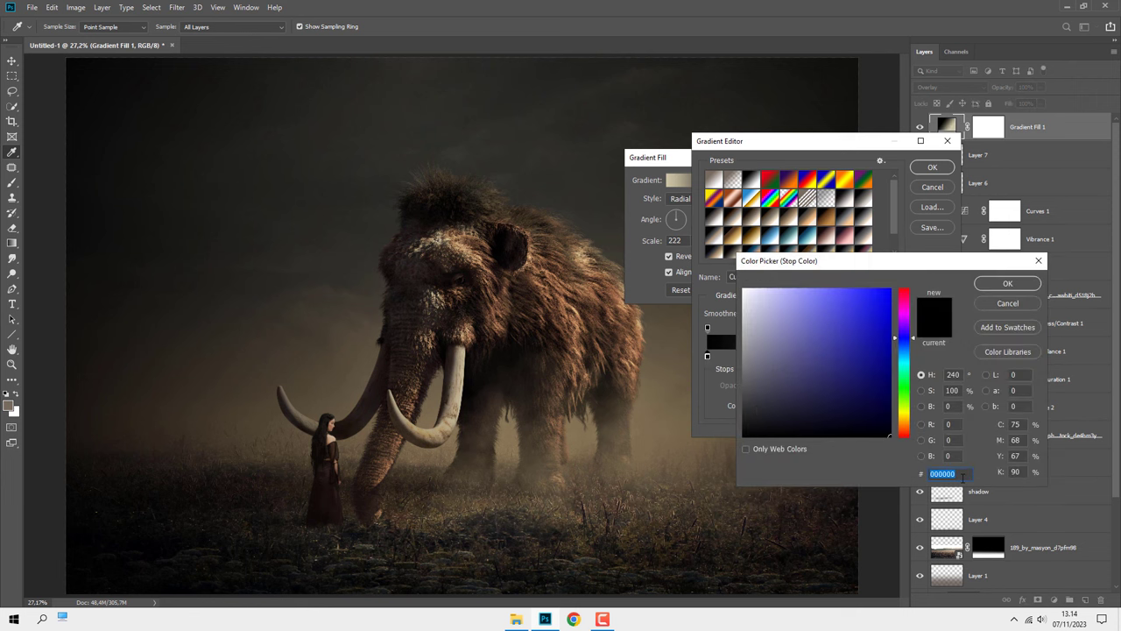
text(808080)
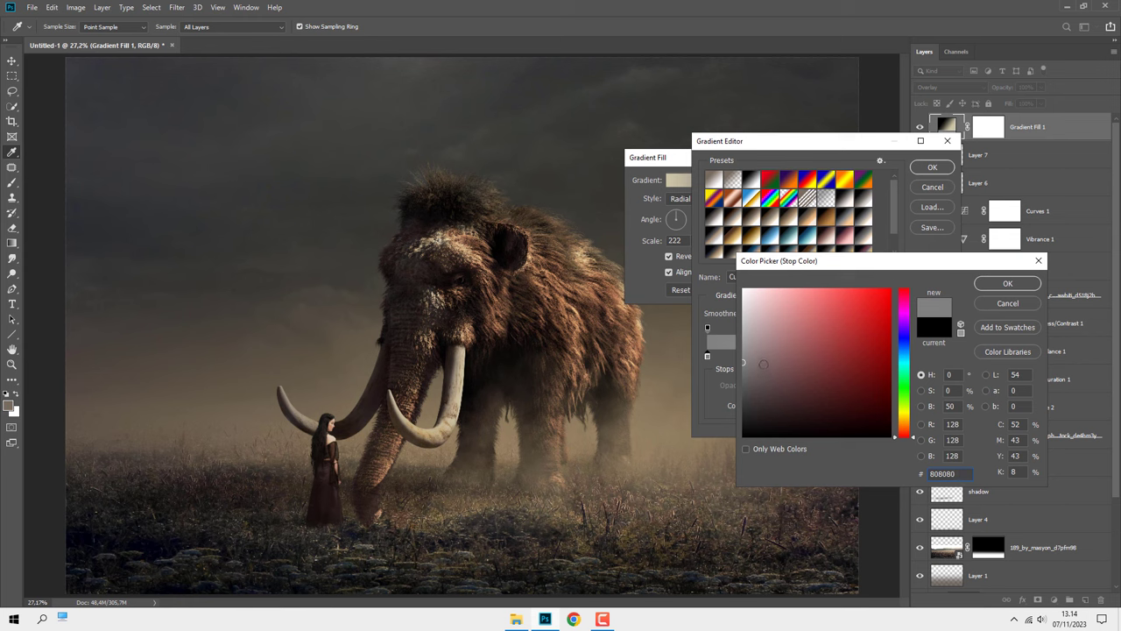
click(762, 364)
drag(763, 364, 765, 364)
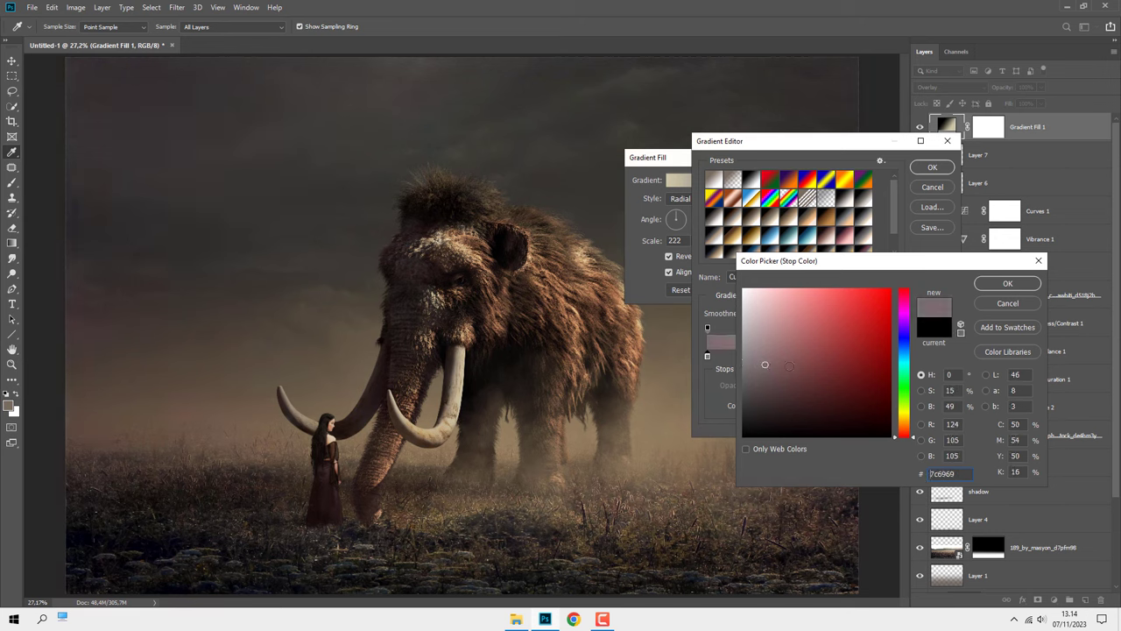
click(907, 397)
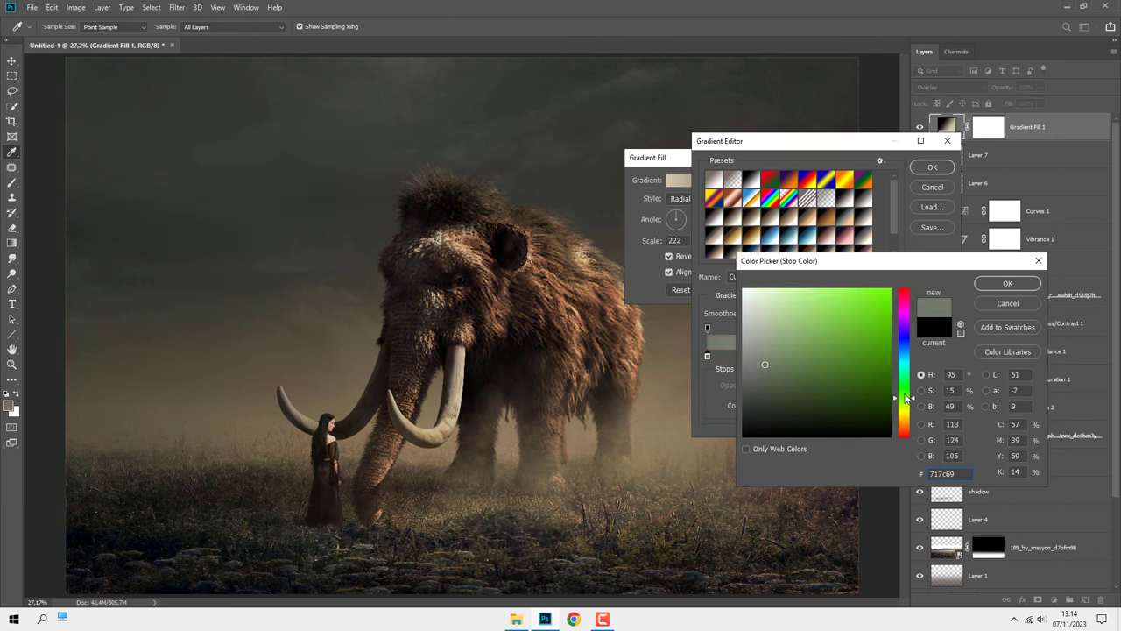
drag(907, 398, 907, 395)
click(906, 397)
click(773, 367)
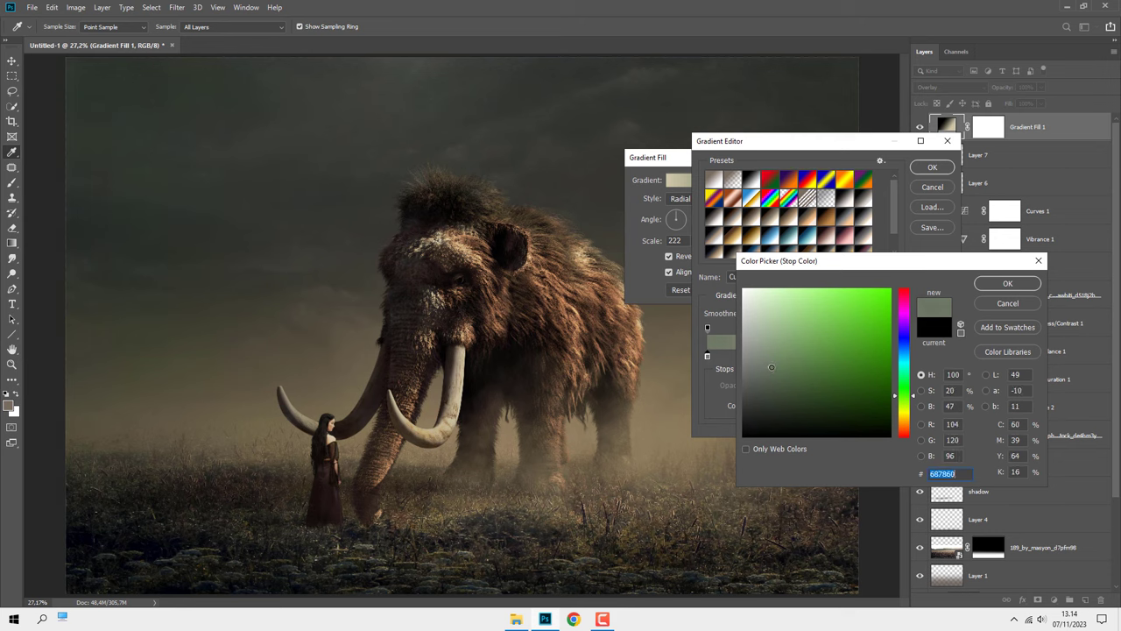
click(772, 369)
click(774, 369)
click(1004, 284)
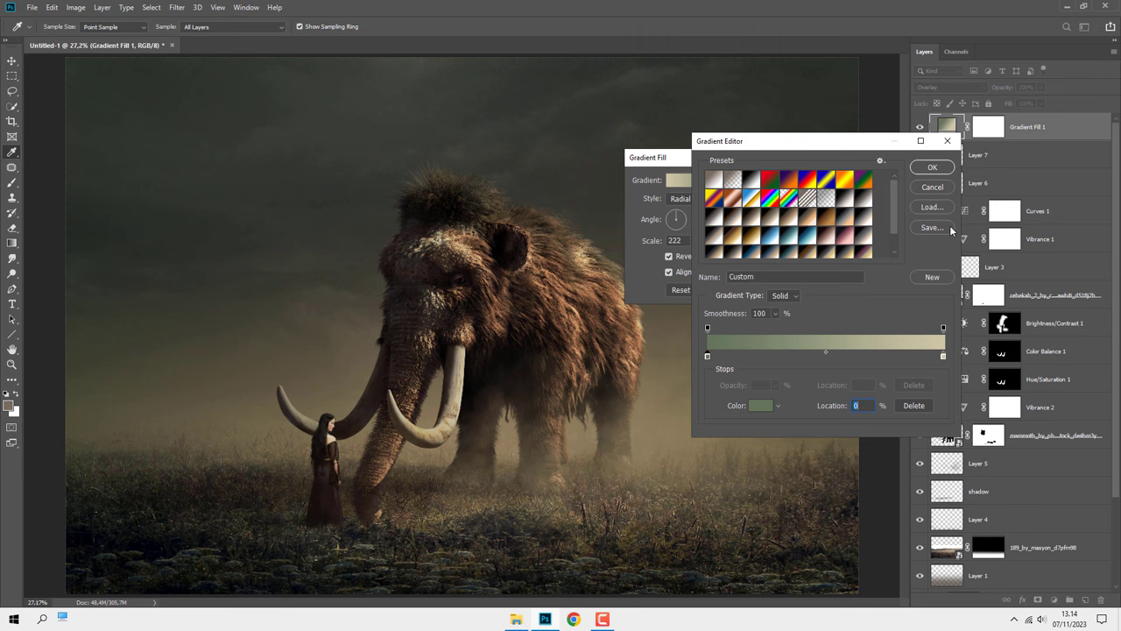
Accept the green-to-beige gradient fill and hide the overlay to compare
click(932, 167)
click(786, 180)
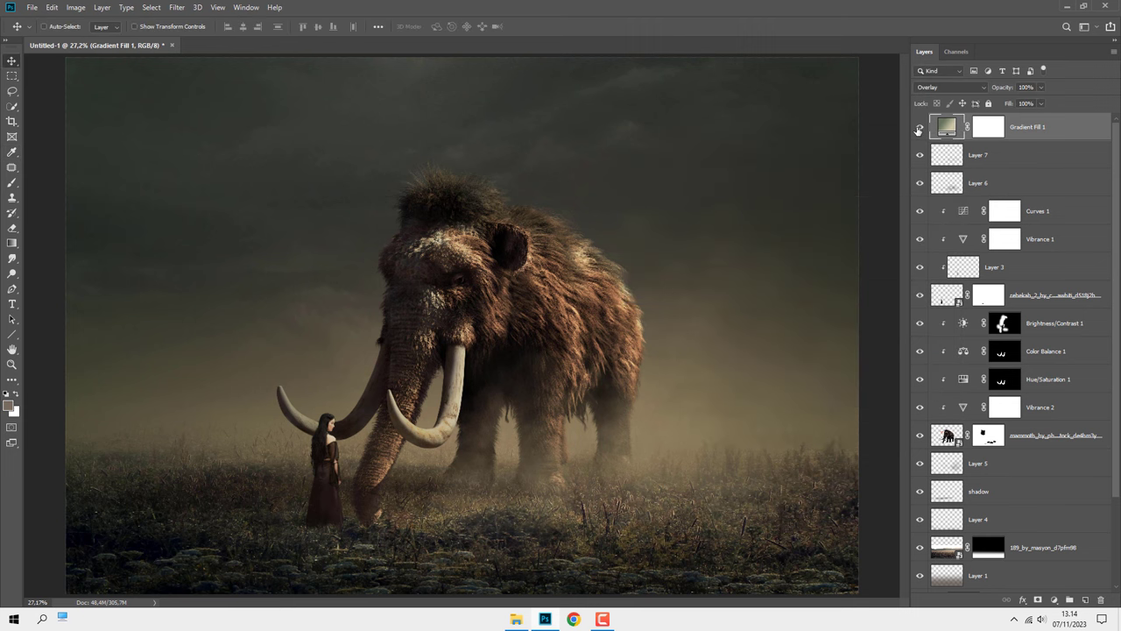
click(919, 128)
Add a Brightness/Contrast layer with raised brightness and invert its mask to black
click(919, 128)
click(1054, 599)
click(1056, 430)
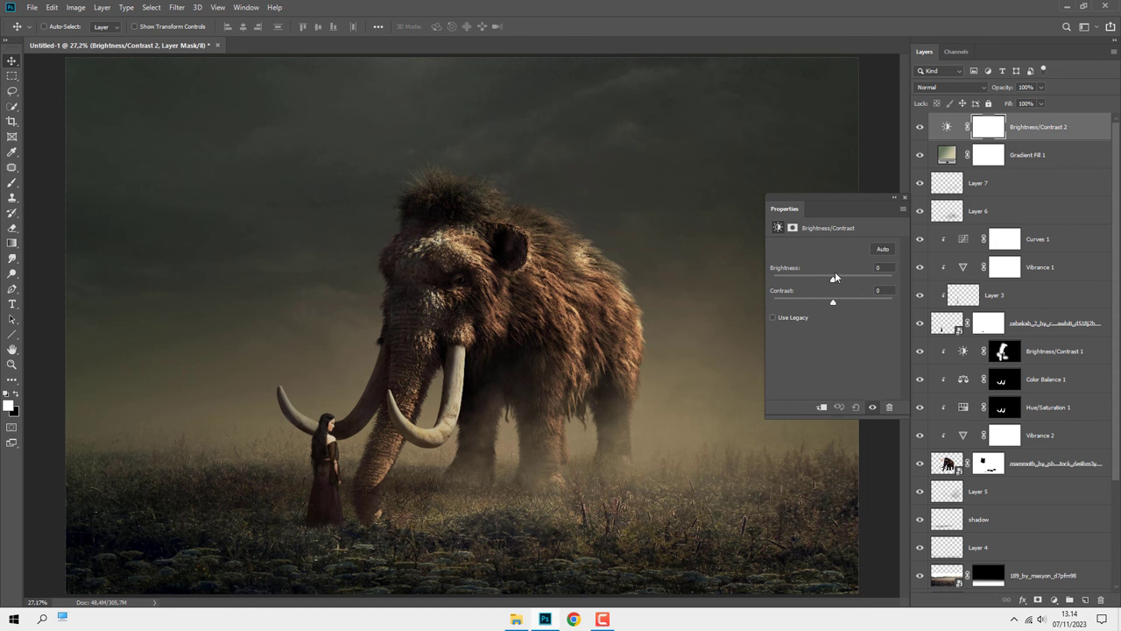
drag(838, 278, 840, 279)
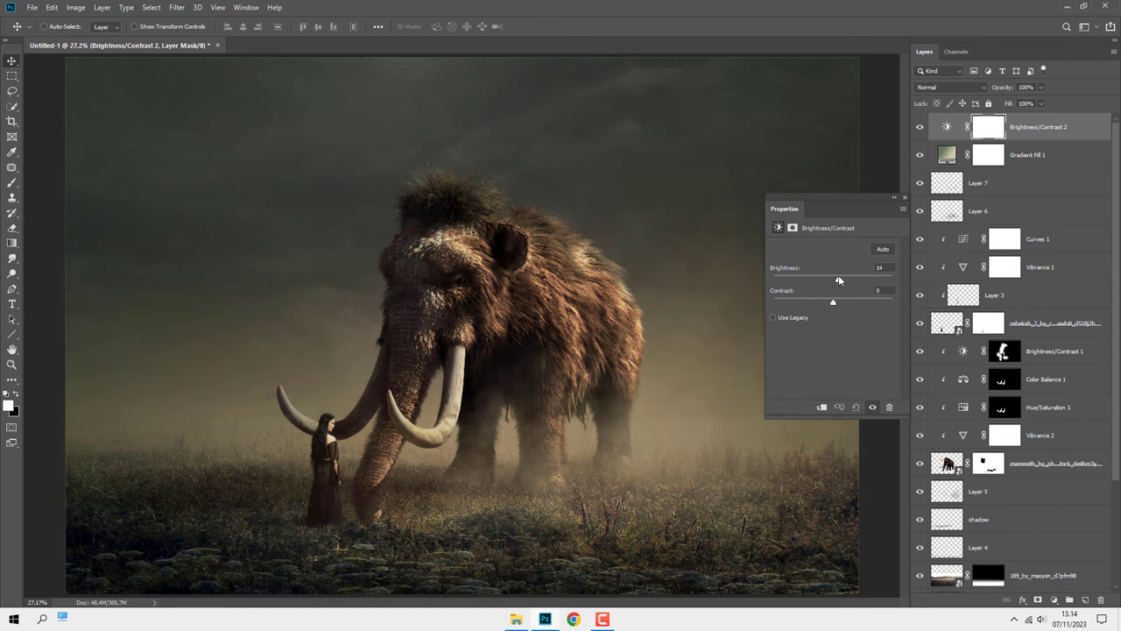
click(905, 200)
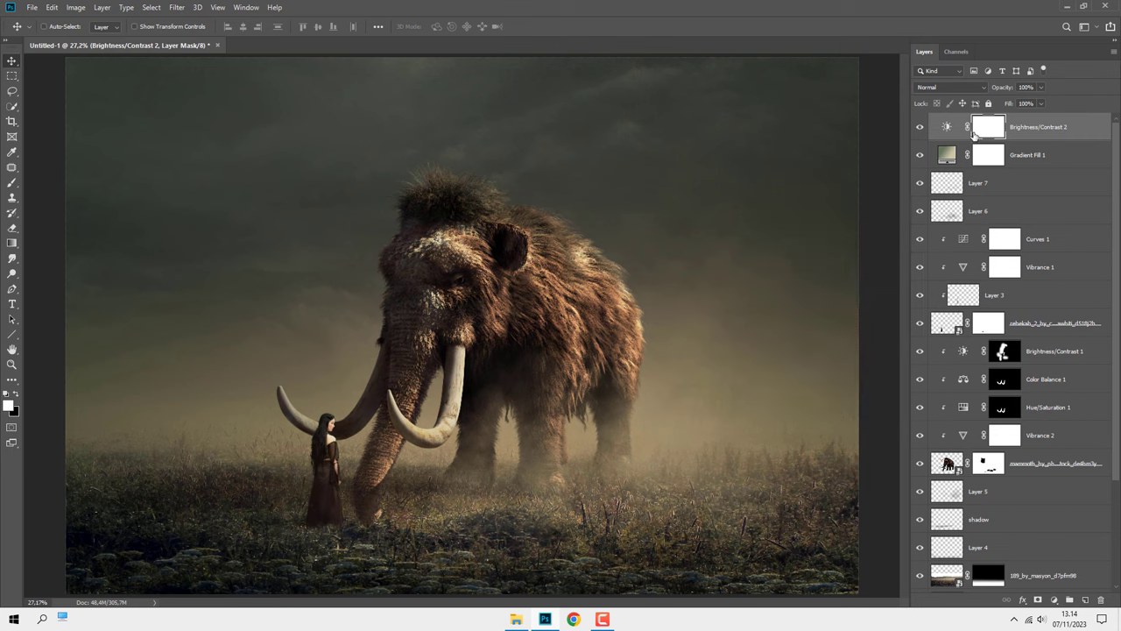
key(ctrl+i)
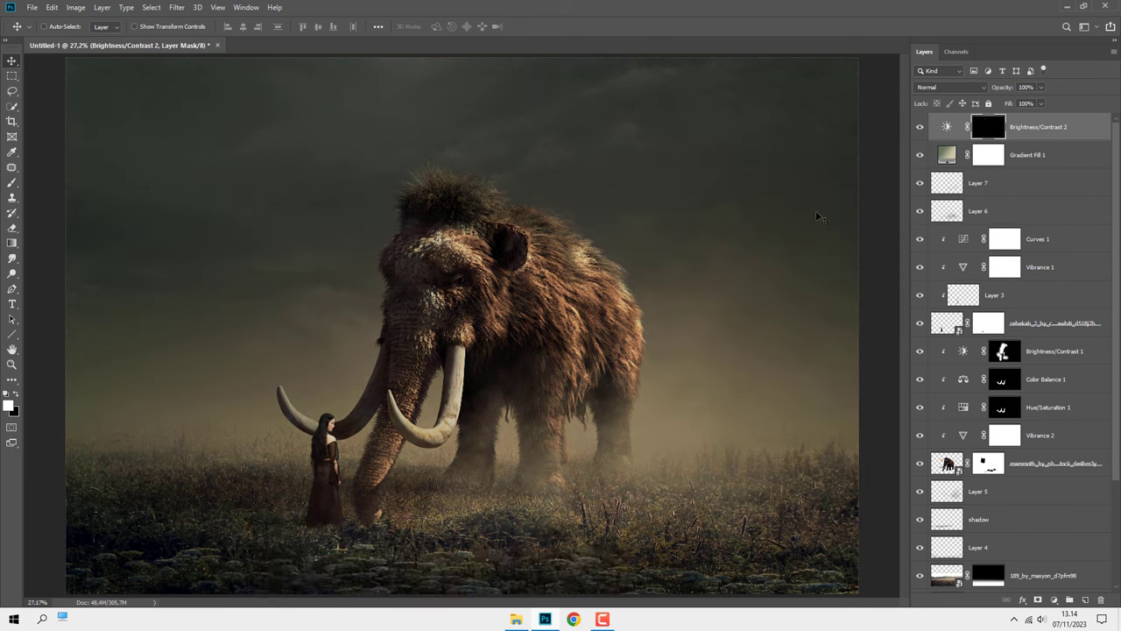
Paint a white Foreground to Transparent radial gradient at 100% on the mask over the mammoth
click(12, 246)
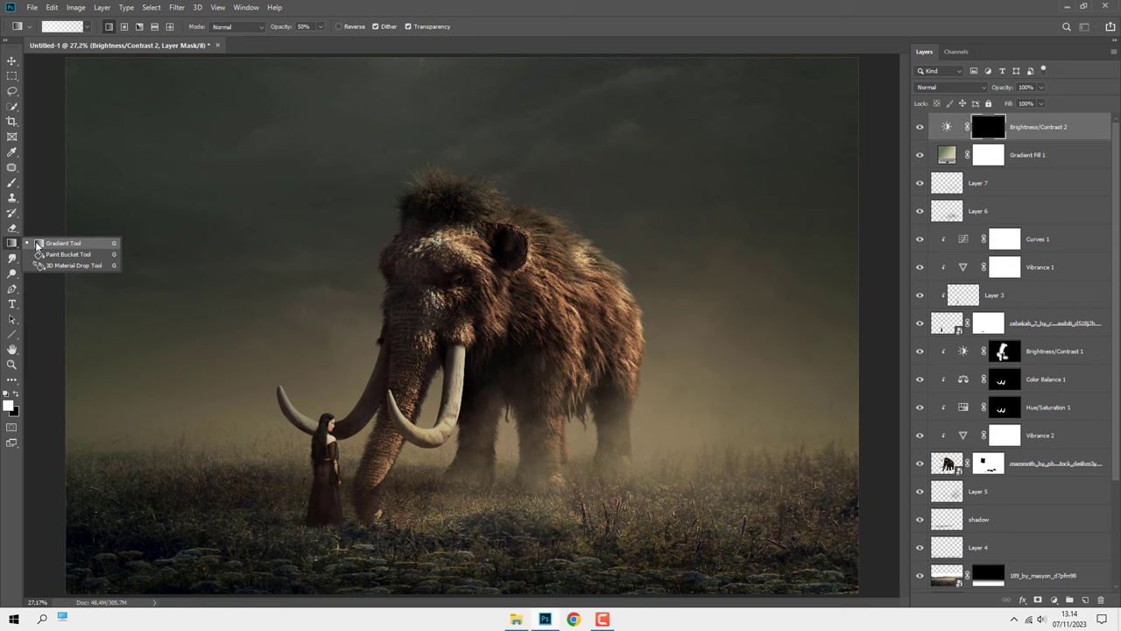
click(36, 243)
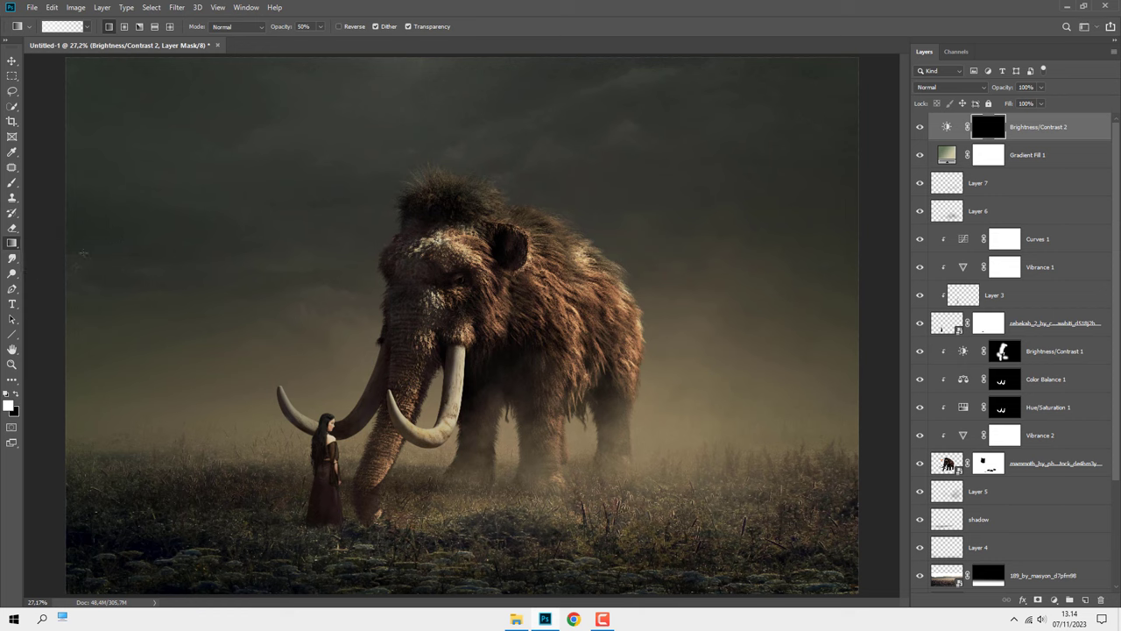
click(70, 26)
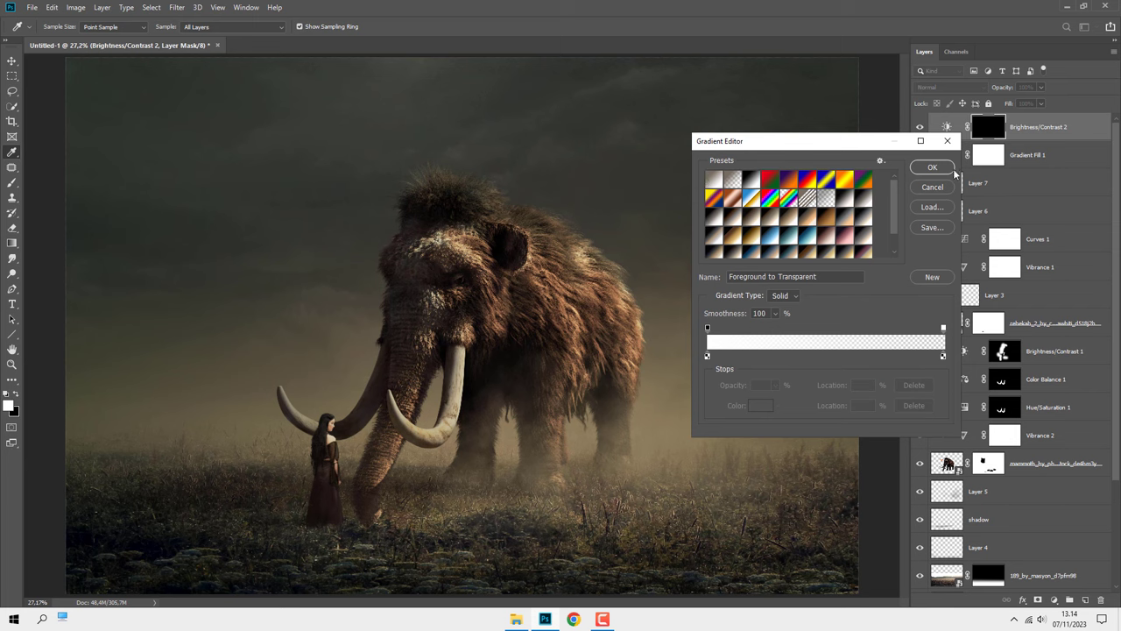
click(932, 167)
click(87, 28)
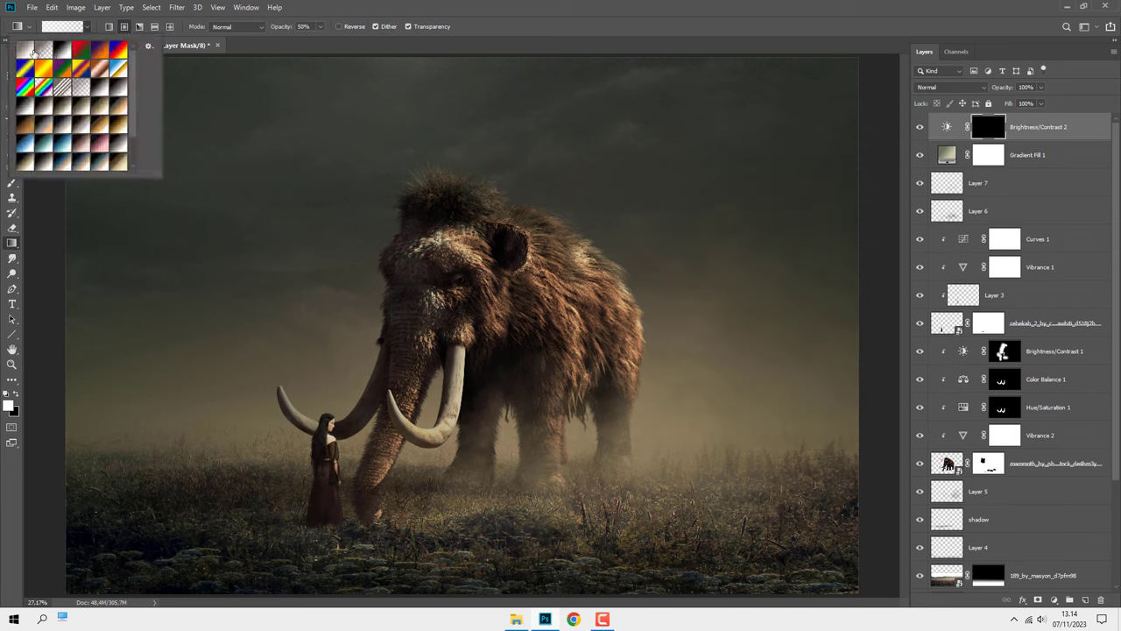
click(244, 47)
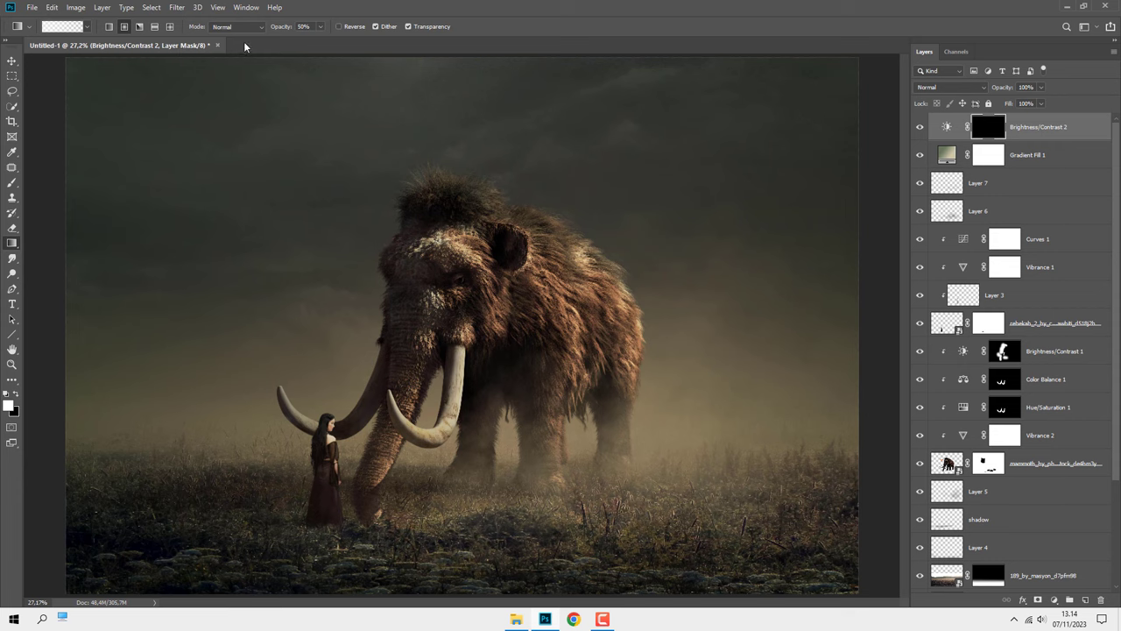
drag(320, 27, 484, 162)
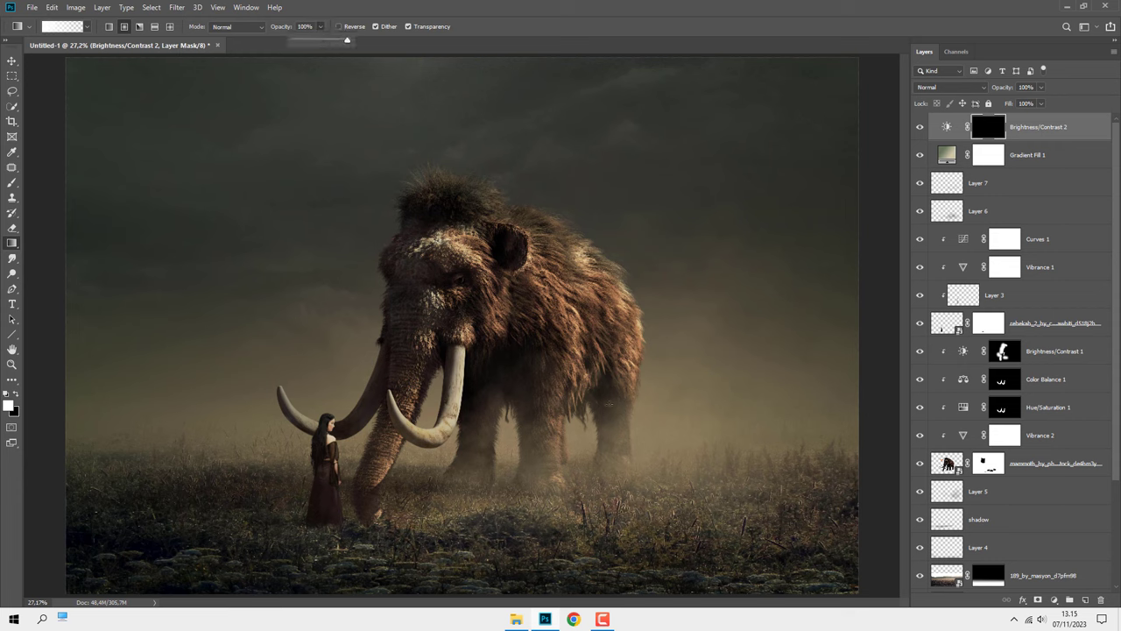
drag(619, 412, 388, 410)
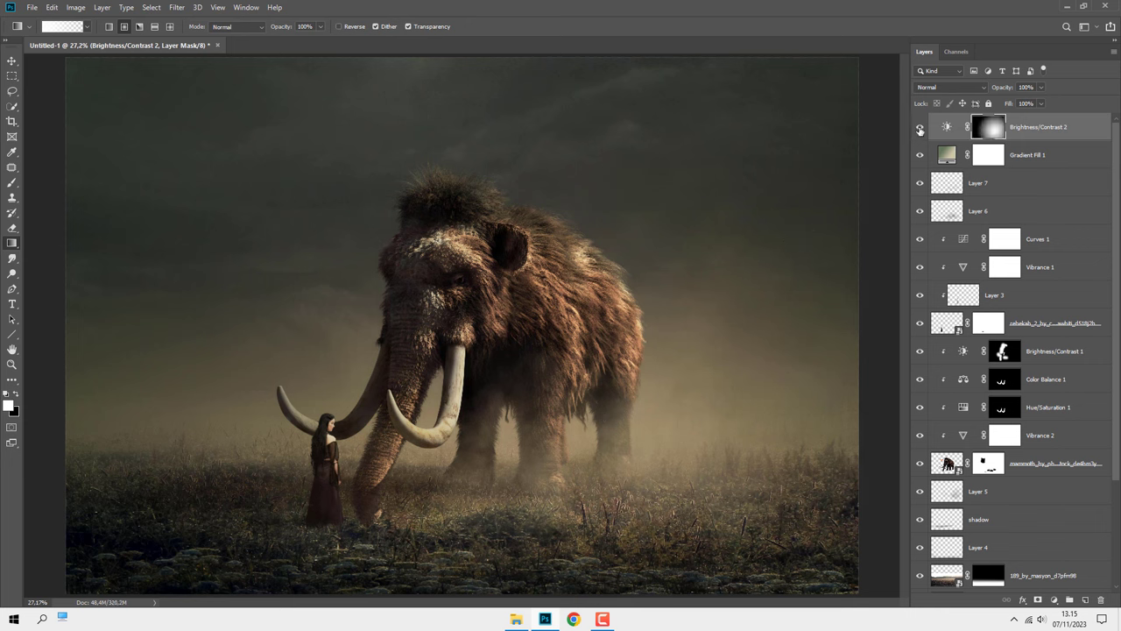
click(920, 127)
click(920, 127)
Add a Photo Filter adjustment layer set to Sepia and compare it on and off
click(947, 128)
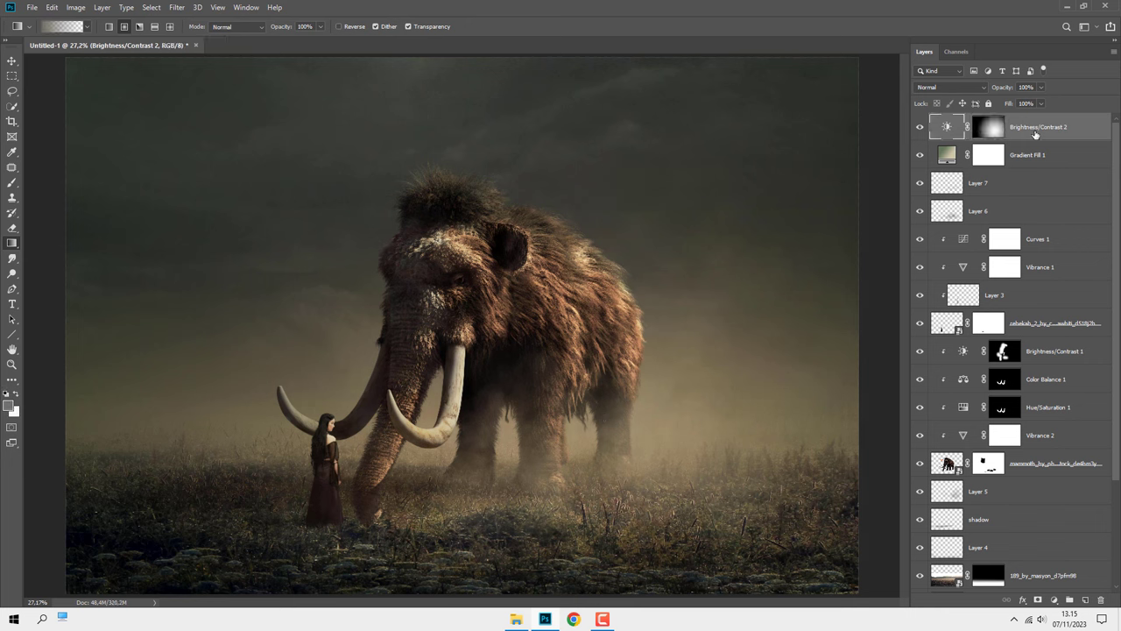
click(1054, 599)
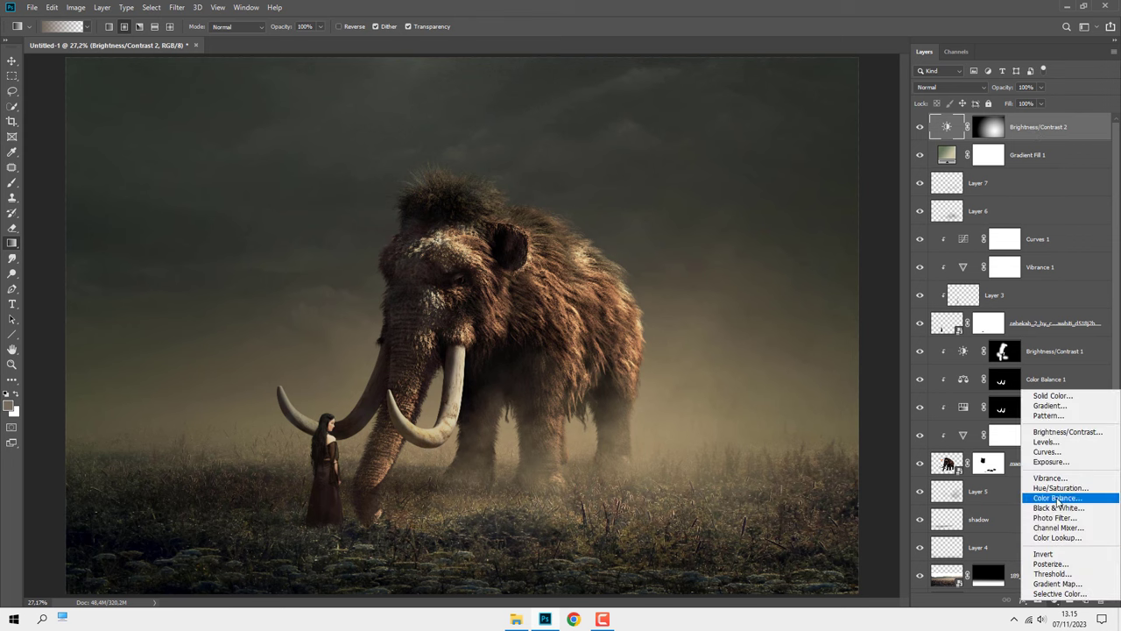
click(1056, 517)
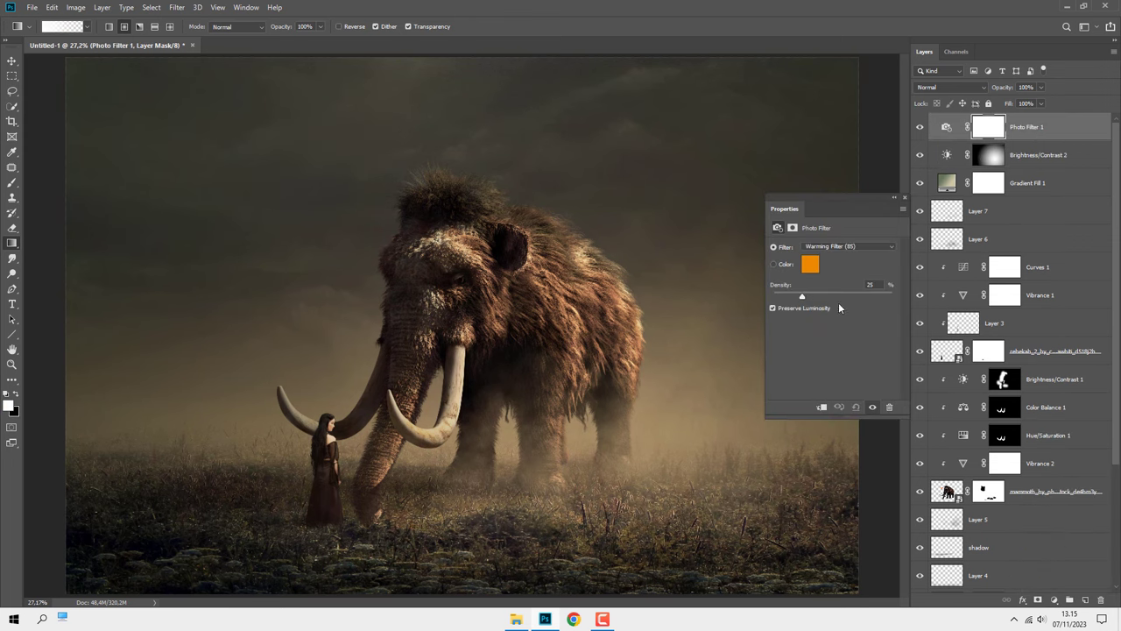
click(834, 250)
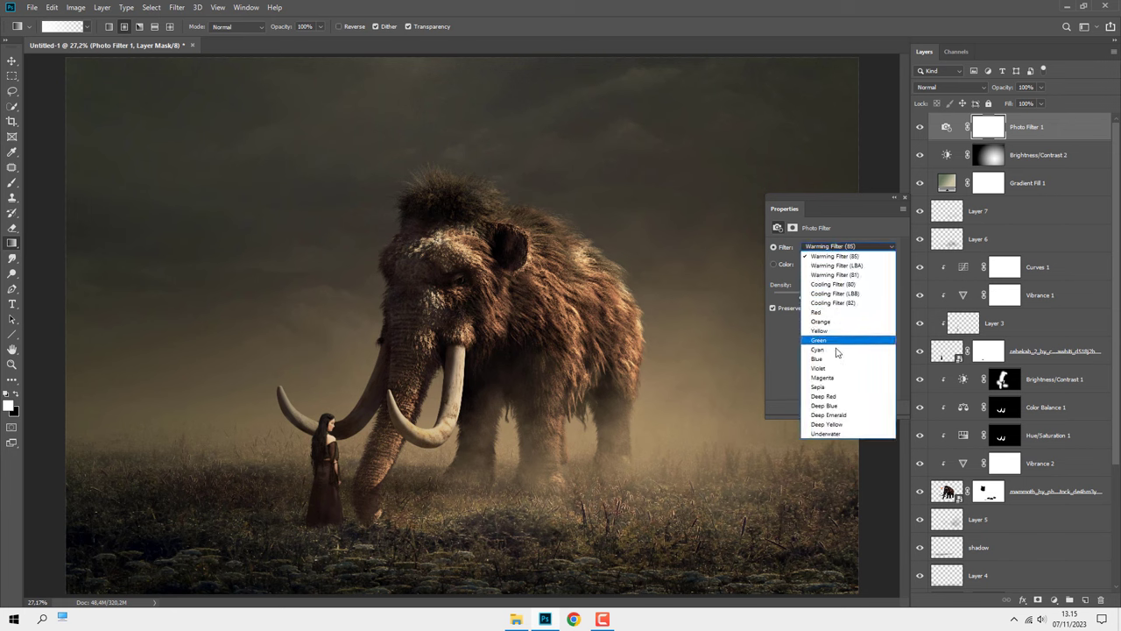
click(836, 387)
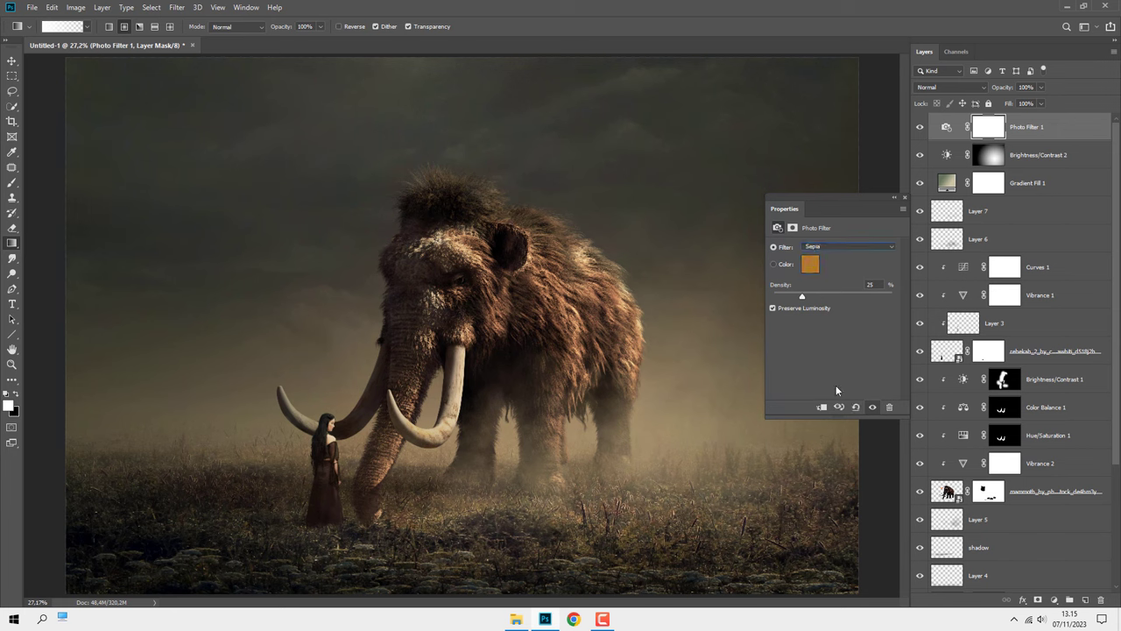
click(905, 198)
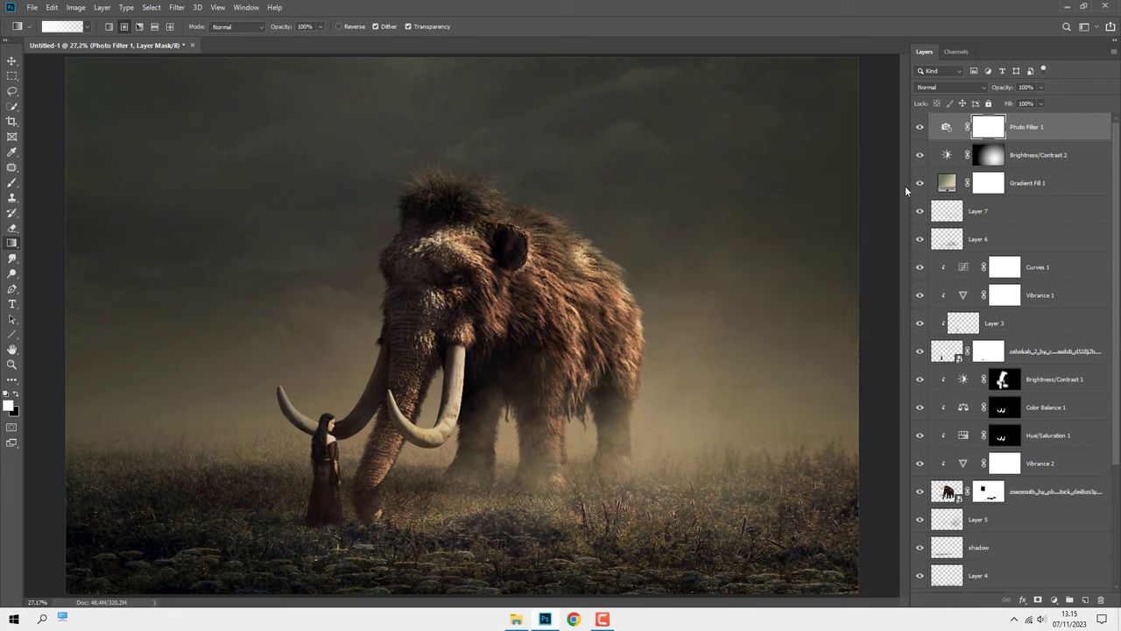
click(920, 127)
Add a Vibrance adjustment layer with vibrance raised to +32
click(1055, 600)
click(1056, 474)
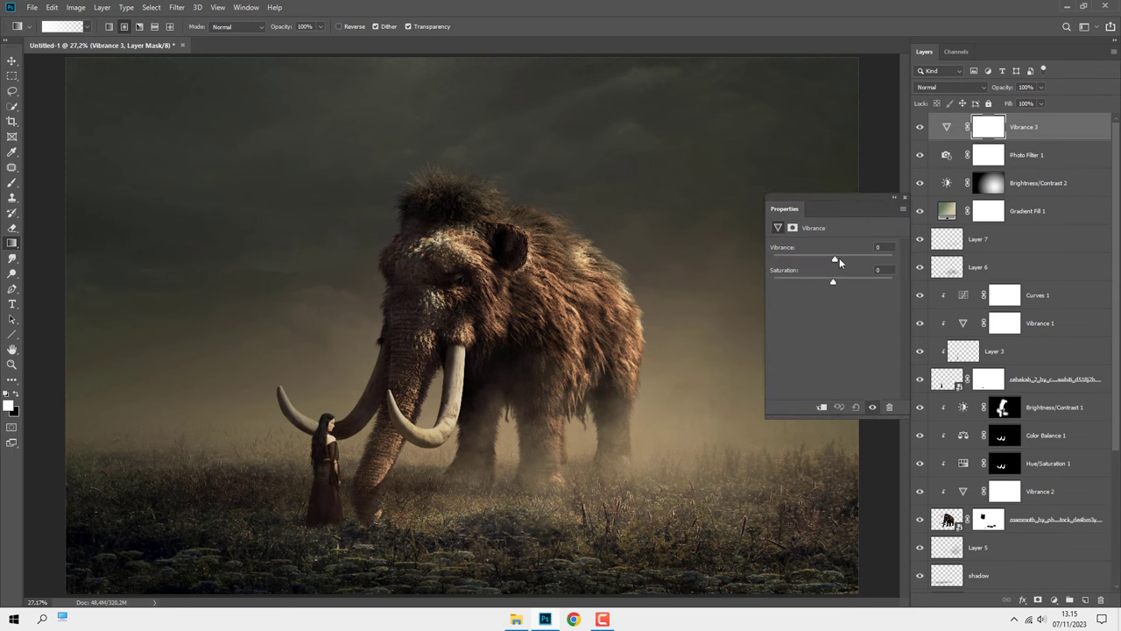
drag(839, 259, 853, 260)
click(907, 198)
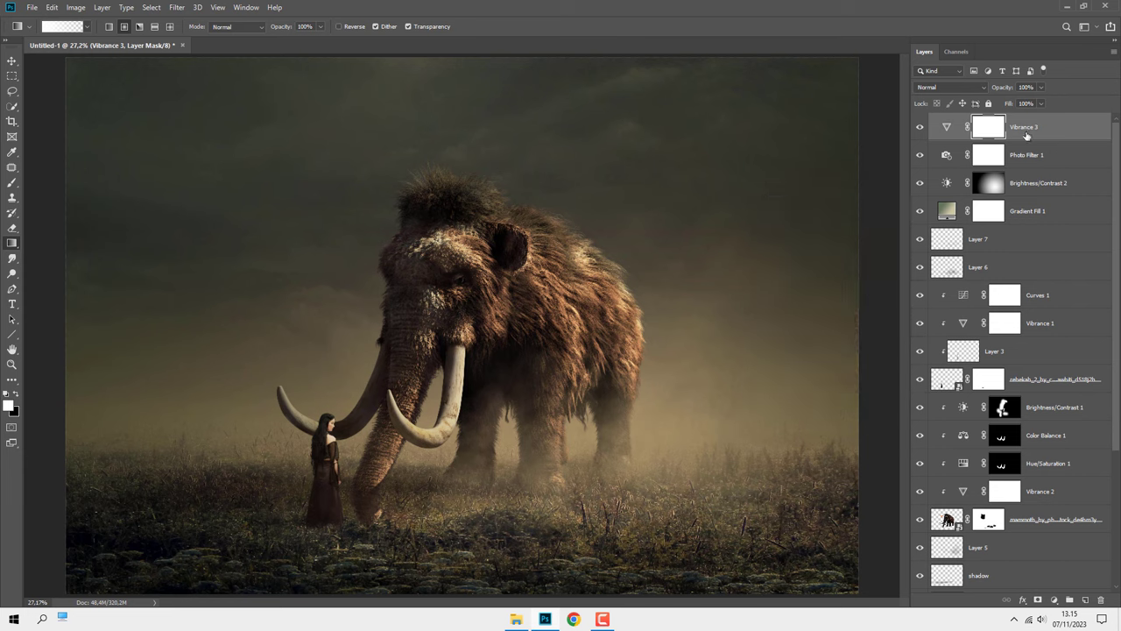
click(1055, 599)
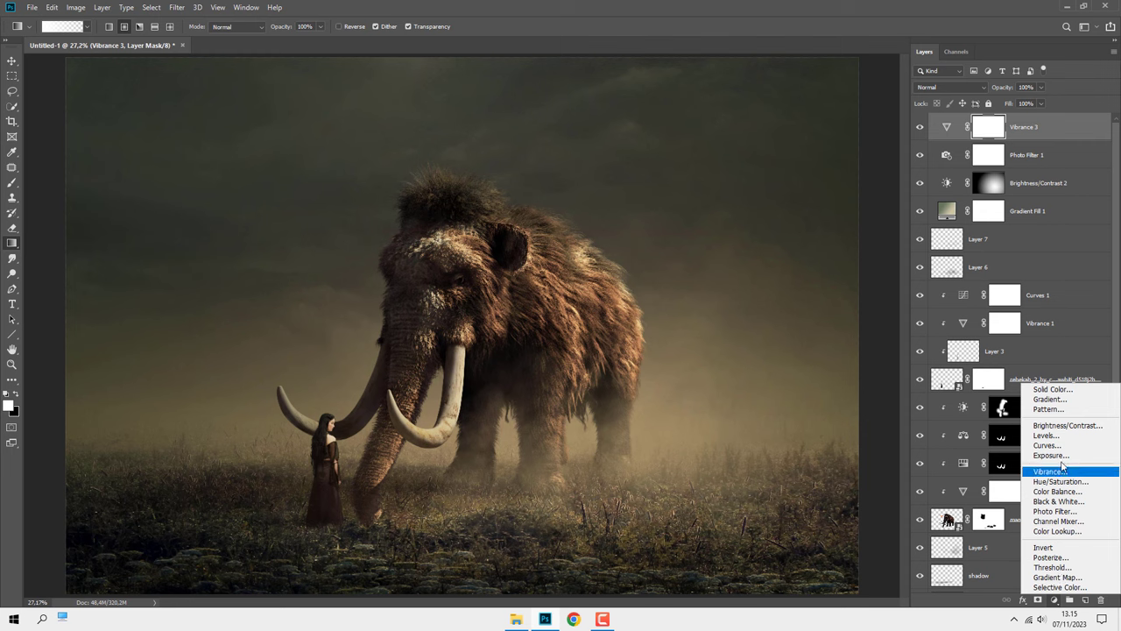
Add a Levels adjustment layer with the midtone slider nudged to 0.96
click(1046, 435)
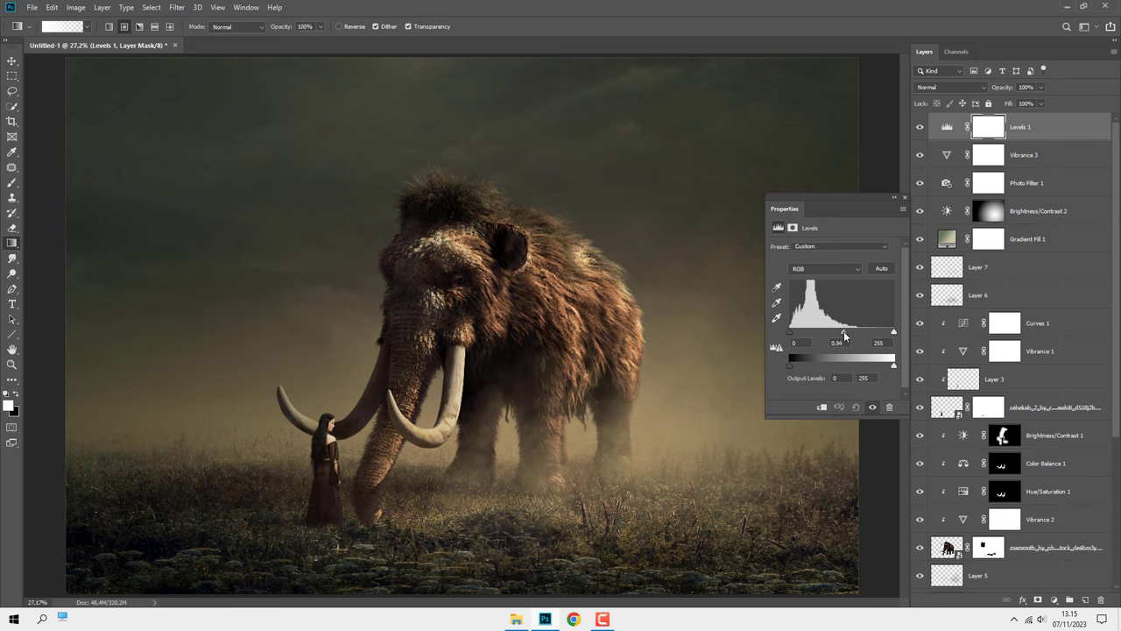
drag(844, 336, 892, 333)
click(905, 197)
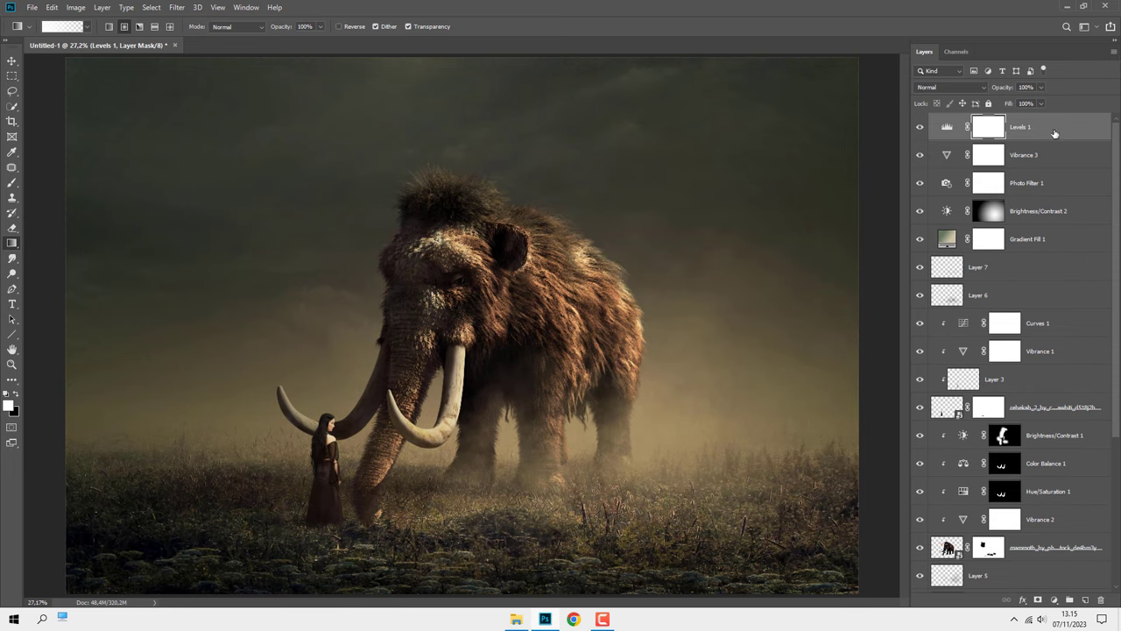